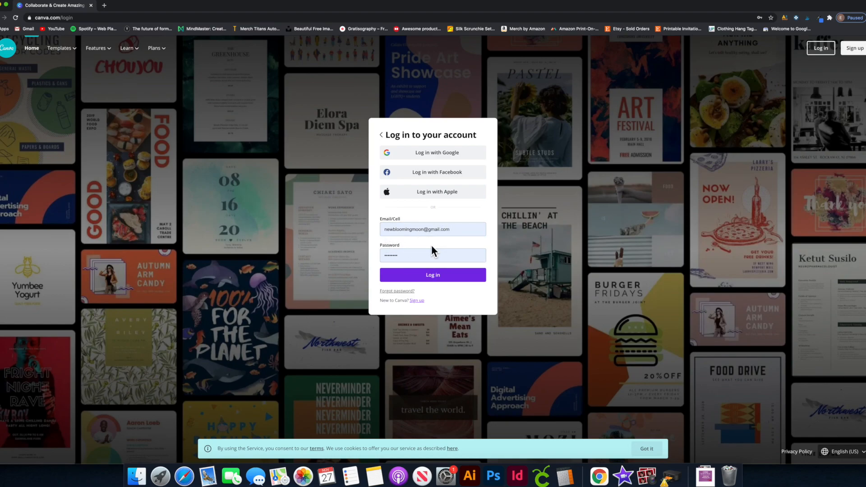
Submit the Canva login credentials to reach the Home page.
click(432, 274)
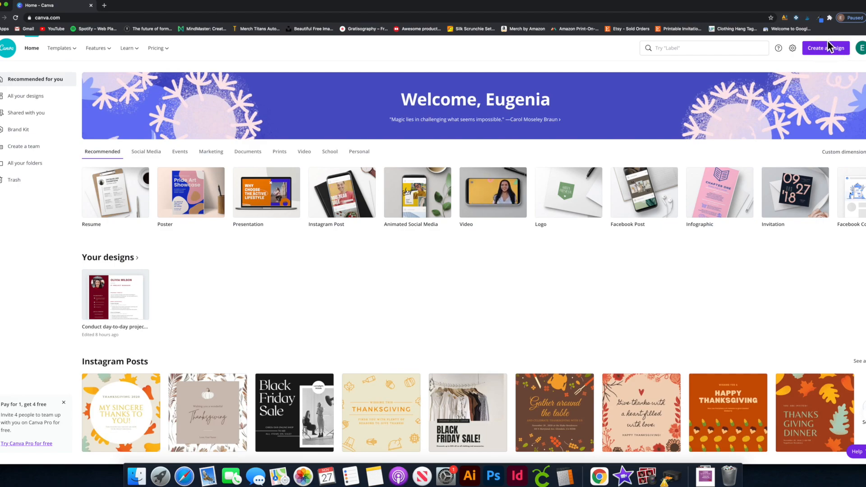
Create a new blank Resume design at 8.5 × 11 in, found by searching 'res'.
click(839, 55)
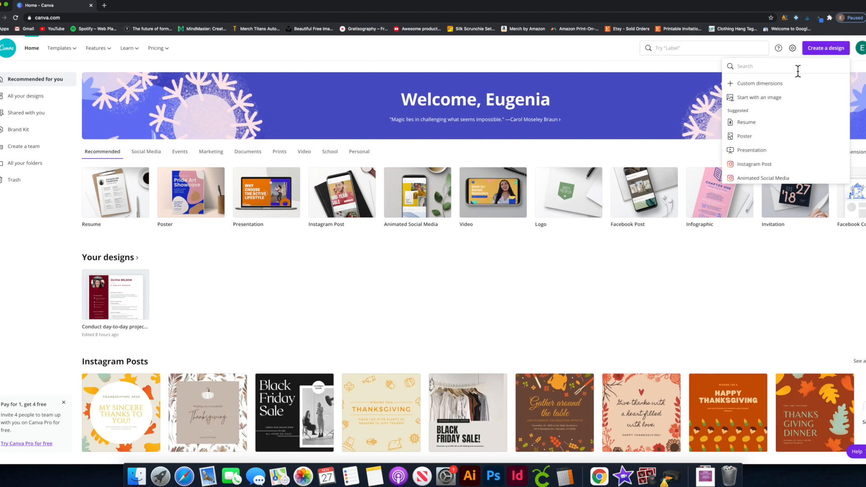
text(resume)
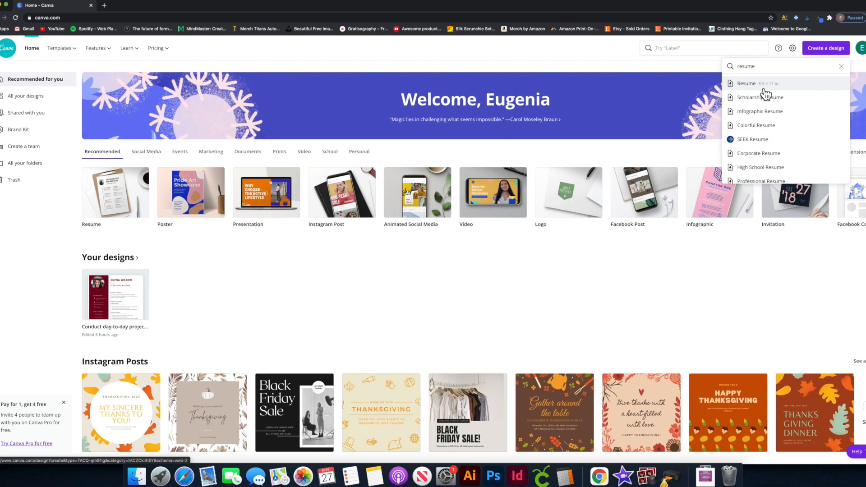
click(764, 85)
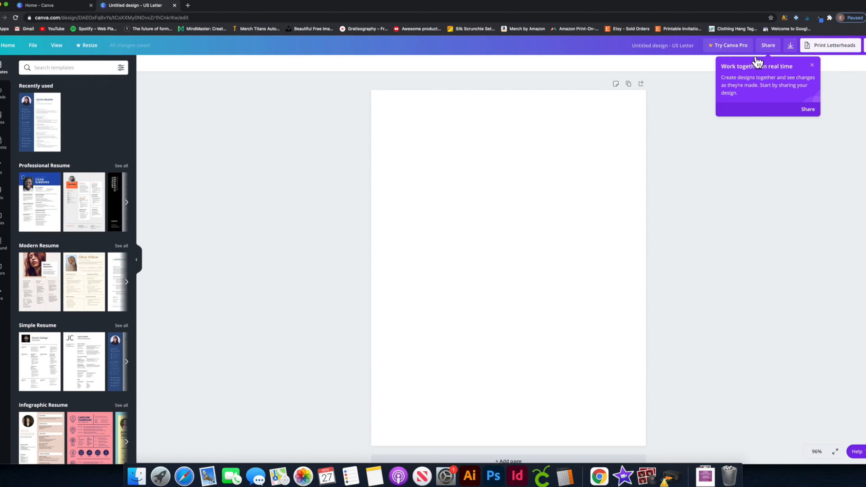
Dismiss the collaboration tip and browse the Professional and Modern Resume template carousels.
click(817, 68)
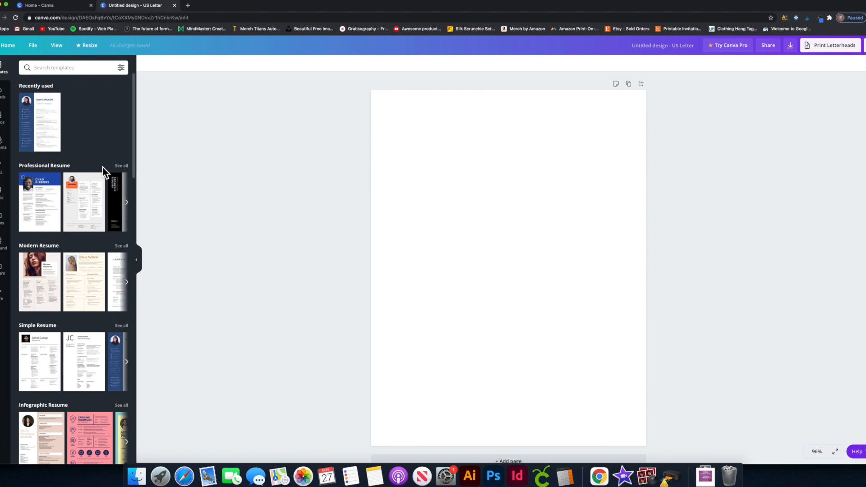
click(128, 202)
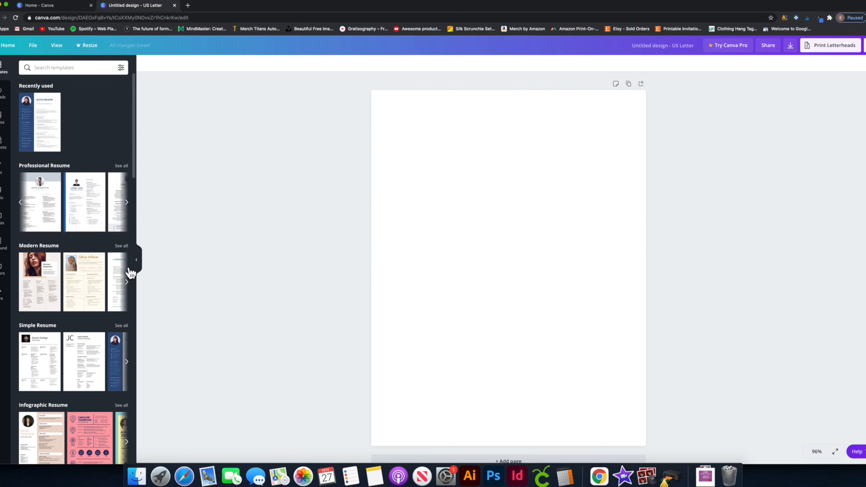
click(130, 283)
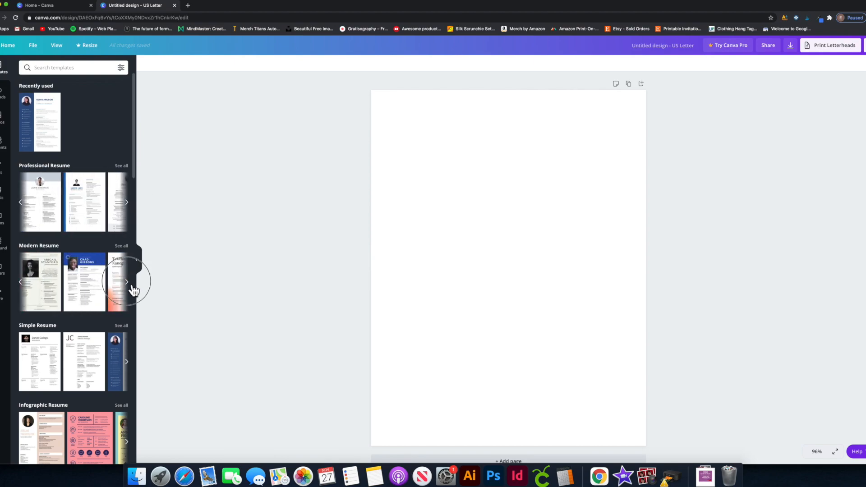
click(128, 282)
scroll(53, 297, down, 3)
scroll(53, 296, down, 15)
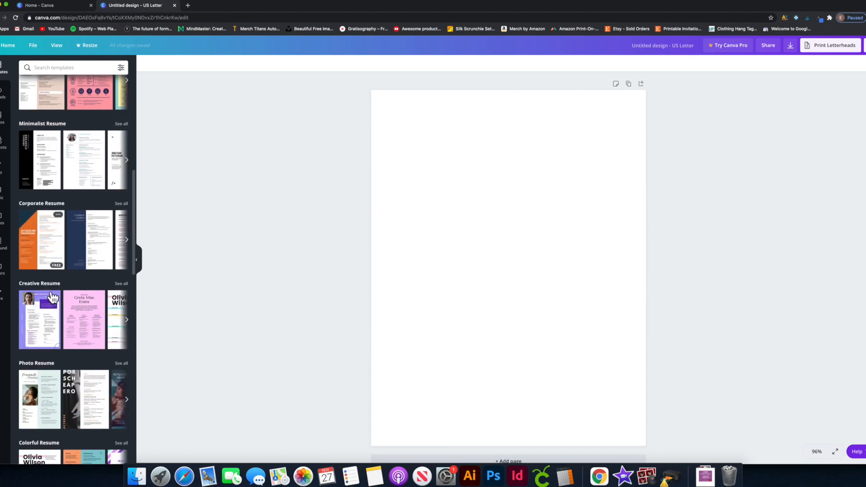
scroll(49, 293, down, 10)
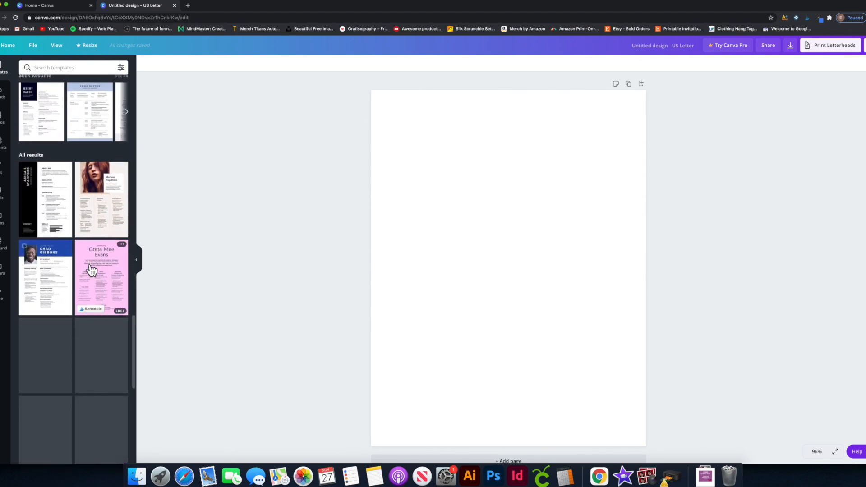
scroll(88, 268, up, 7)
scroll(88, 245, up, 8)
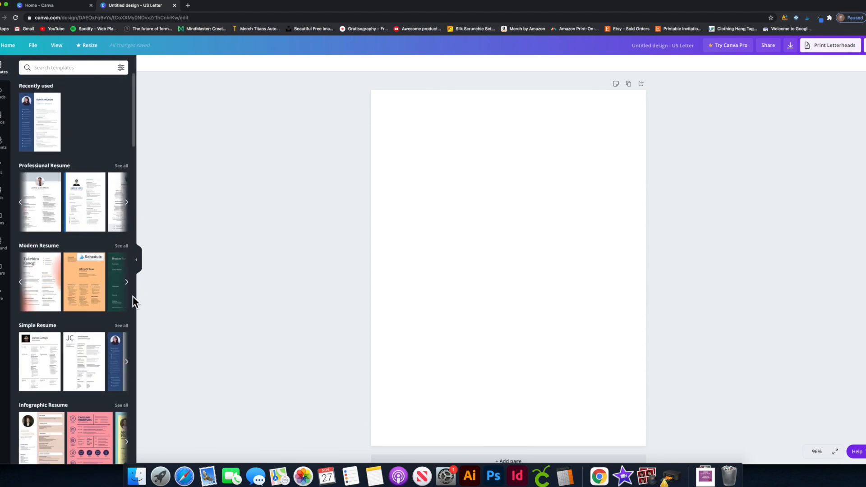
Browse Simple Resume and all Professional Resume templates, then hide the template panel.
click(127, 363)
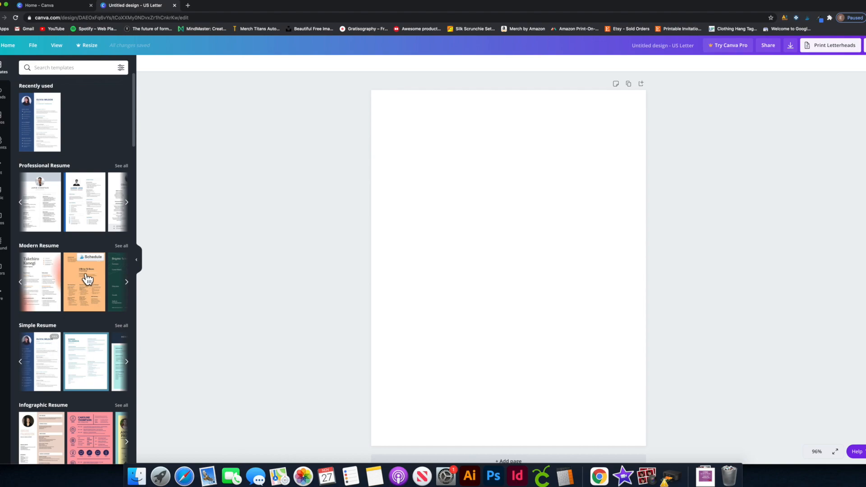
click(126, 171)
scroll(72, 277, down, 15)
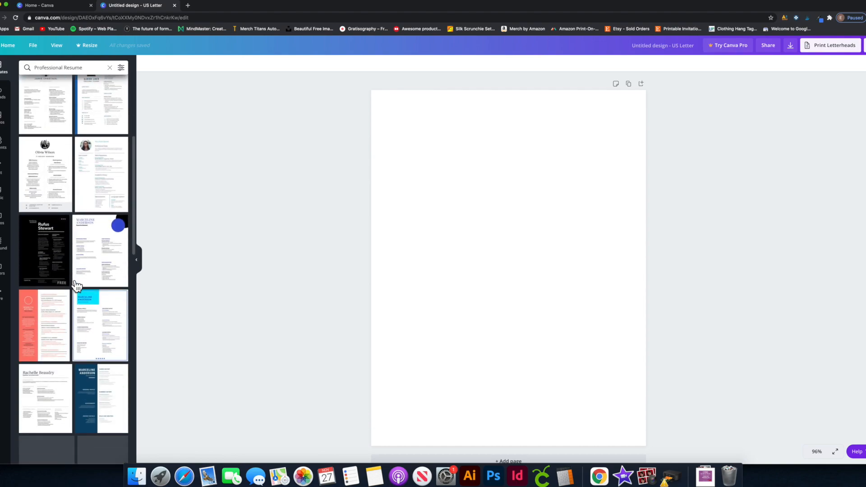
click(137, 260)
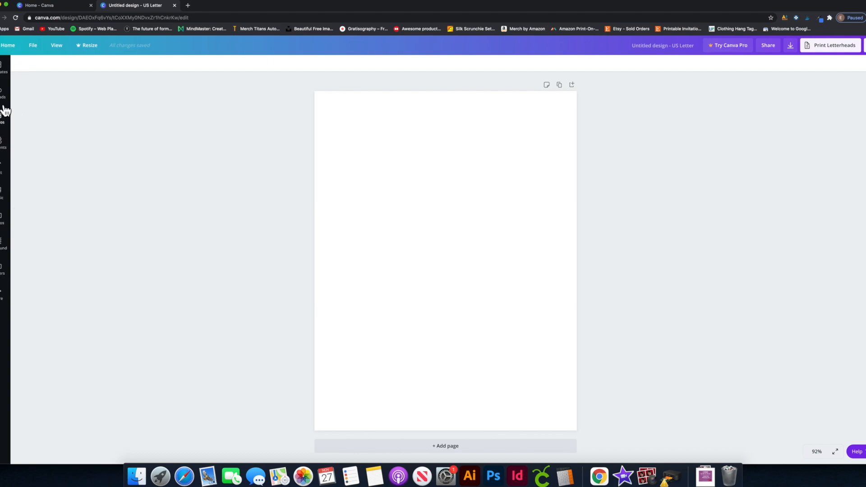
Return to Templates and apply the black-sidebar Professional Resume template to the page.
click(5, 147)
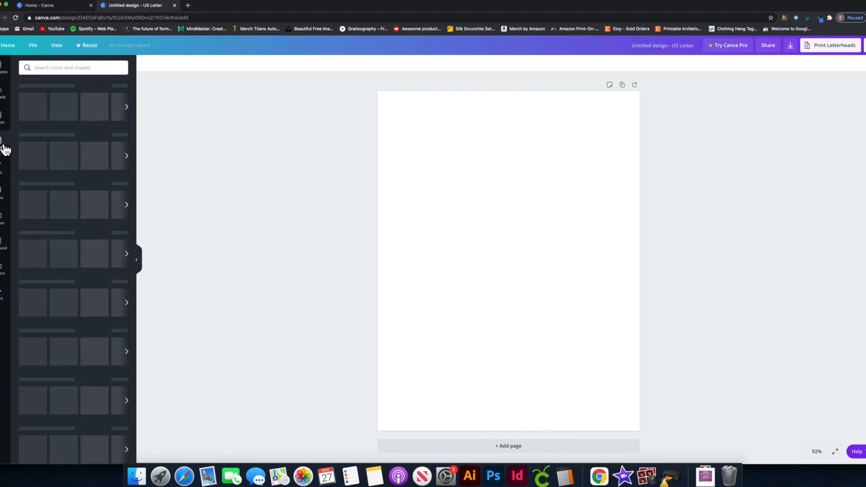
click(5, 120)
click(8, 296)
click(5, 66)
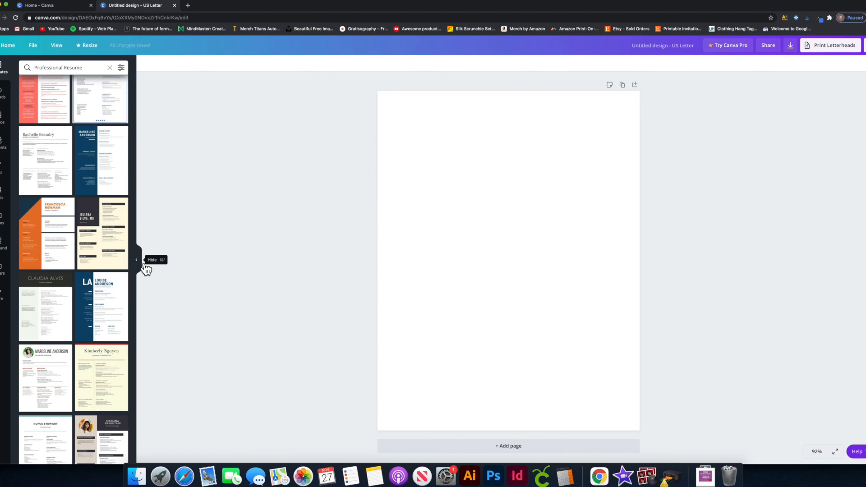
click(137, 260)
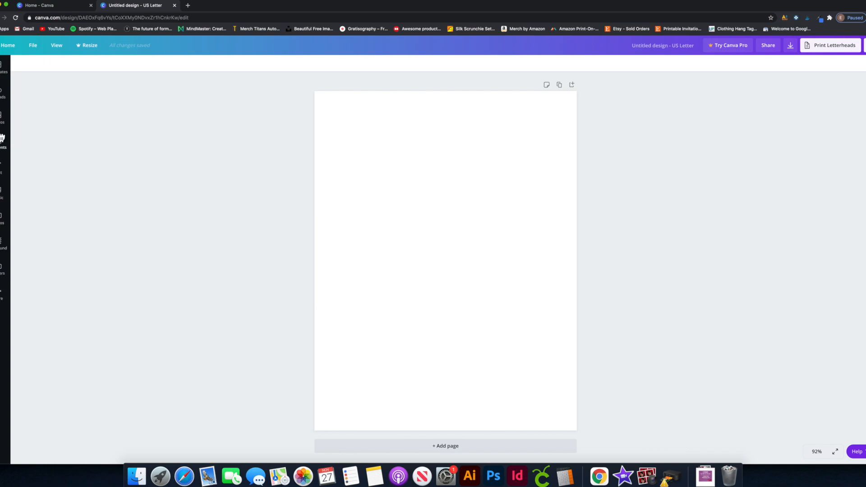
click(6, 72)
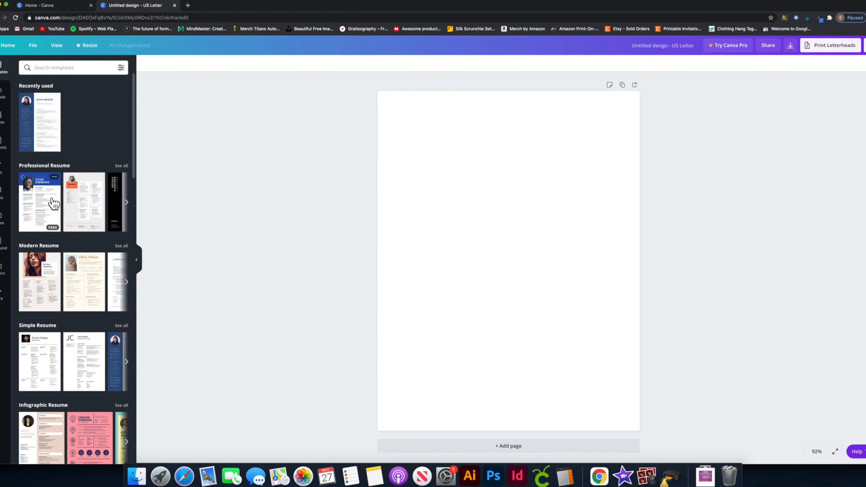
click(121, 207)
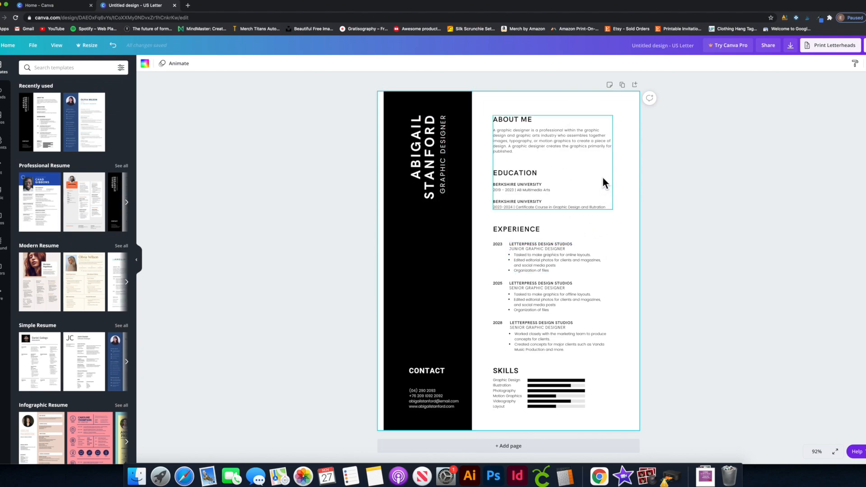
Change the CONTACT heading to 'test' and replace the surname STANFORD with a different name.
click(432, 375)
double_click(432, 374)
text(test)
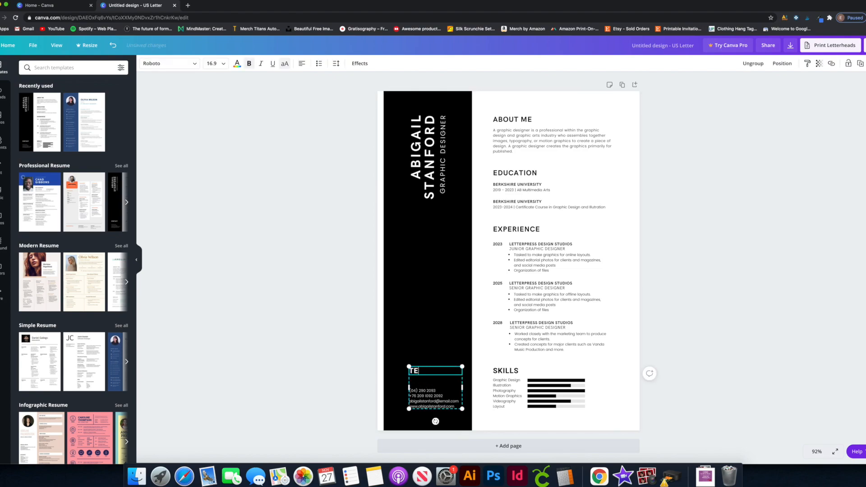
click(440, 346)
click(444, 129)
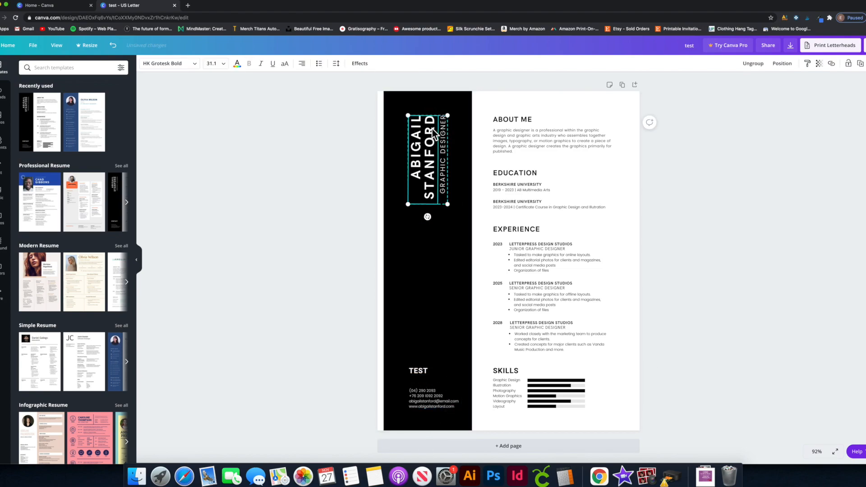
double_click(431, 130)
text(jennie)
click(445, 254)
Undo the heading, title and surname edits, then redo them all.
click(428, 153)
key(super+z)
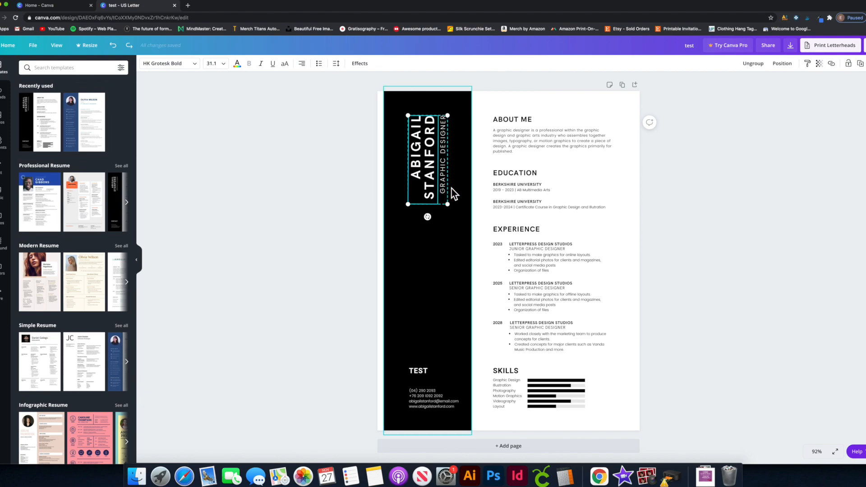
click(120, 53)
click(121, 53)
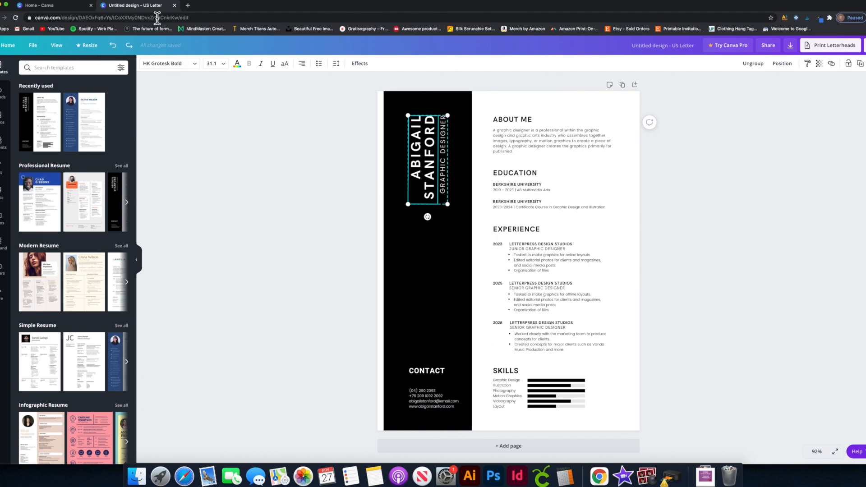
click(135, 50)
click(135, 50)
click(135, 49)
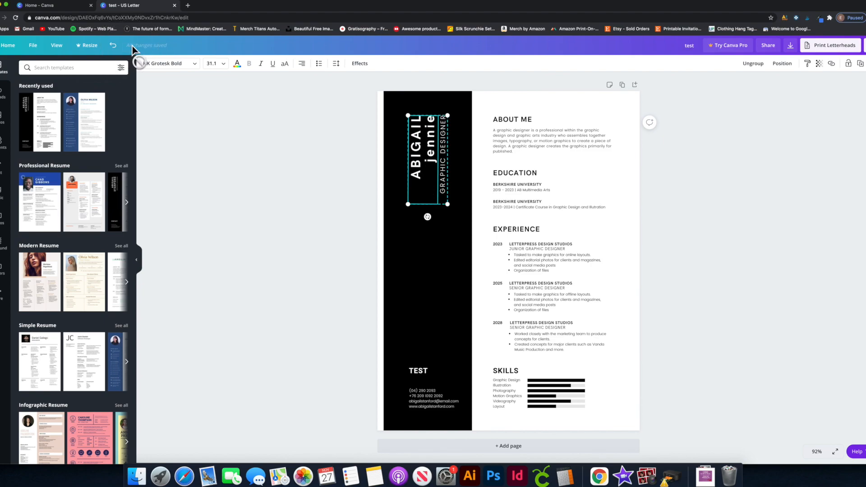
click(269, 139)
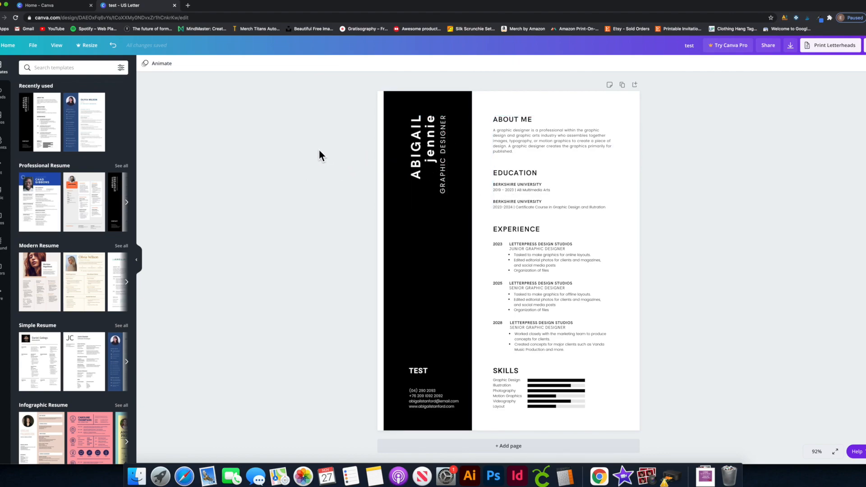
Undo the surname change, then delete all resume elements and restore them.
drag(341, 127, 600, 274)
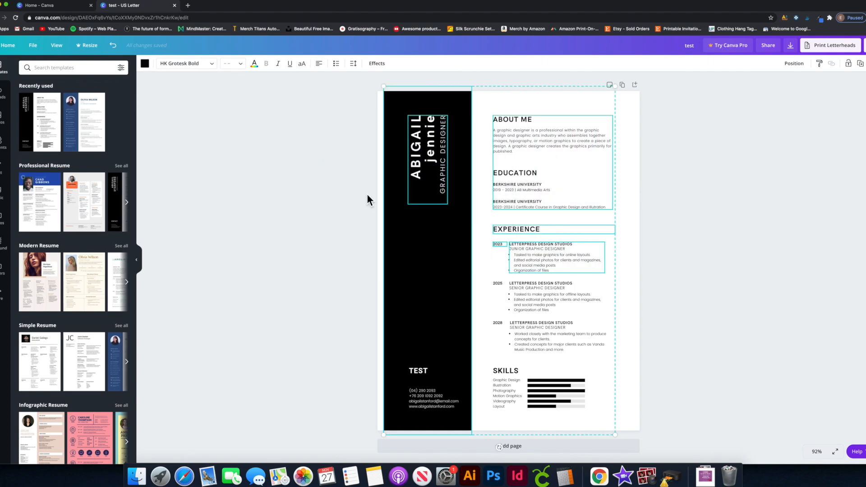
click(350, 156)
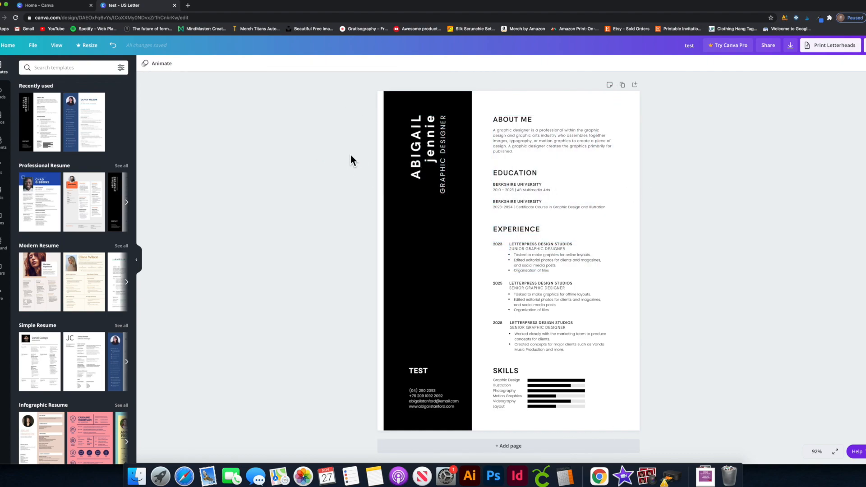
key(super+z)
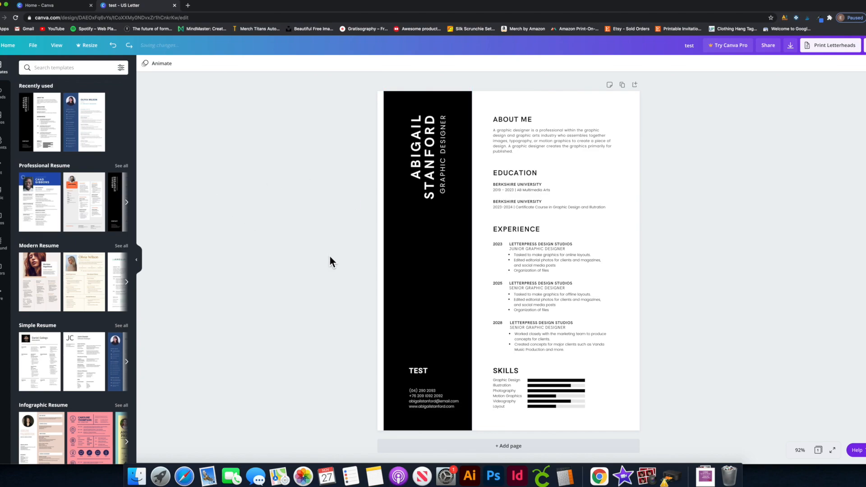
drag(386, 107, 694, 442)
key(Delete)
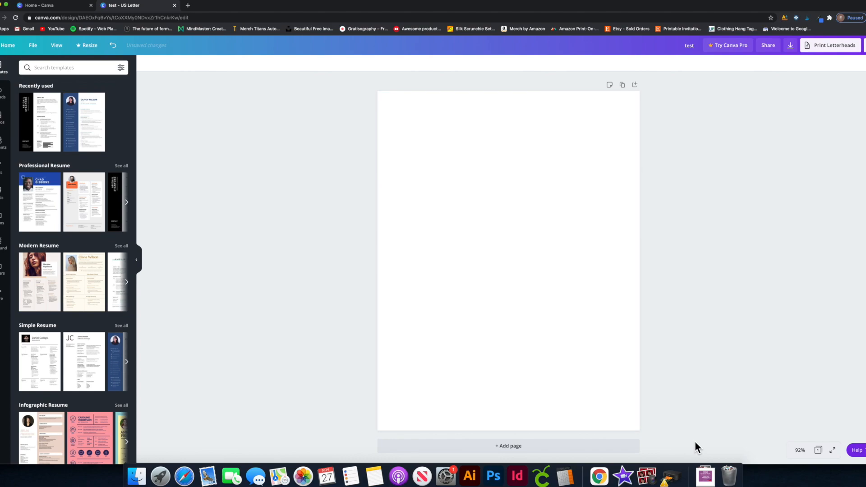
key(super+z)
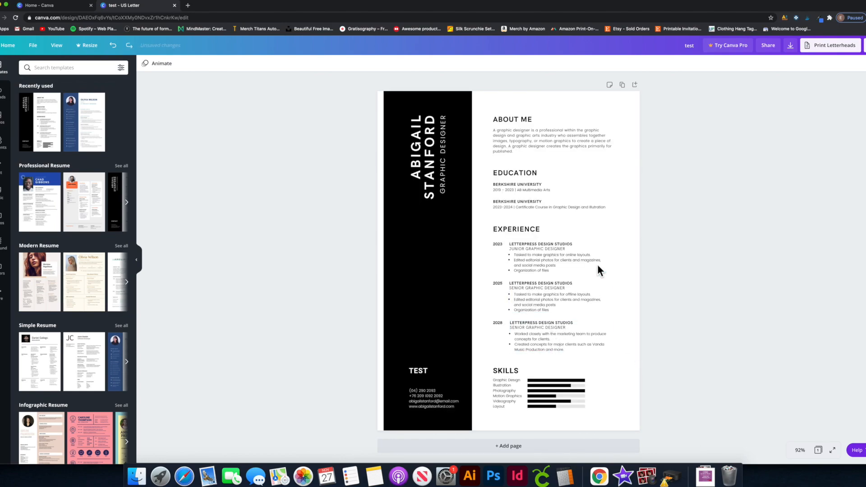
Add extra blank pages, undo them, and return to the resume page.
click(516, 447)
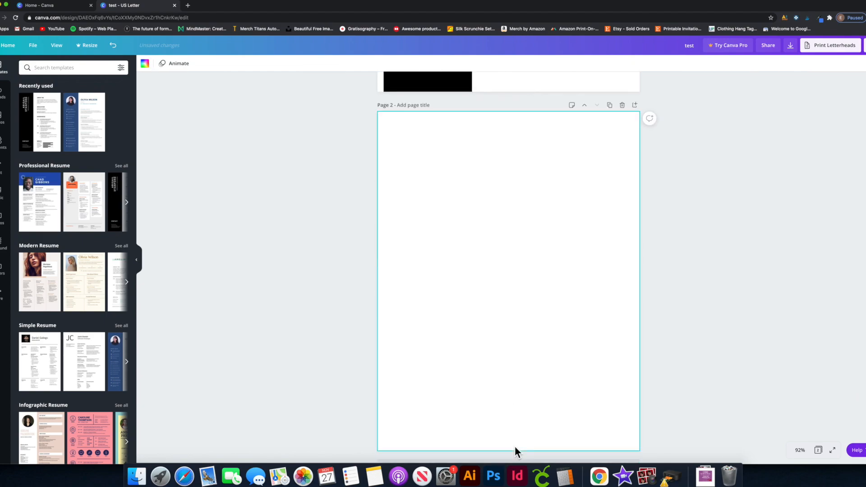
key(super+z)
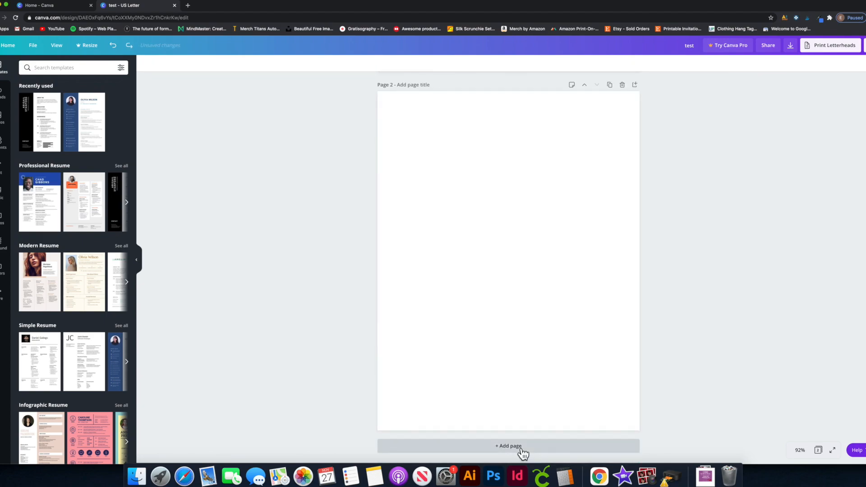
scroll(520, 449, down, 5)
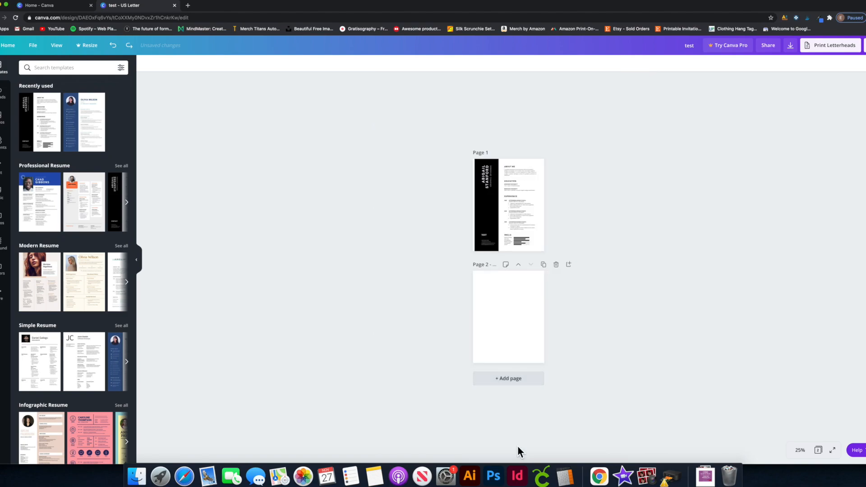
click(514, 382)
click(514, 435)
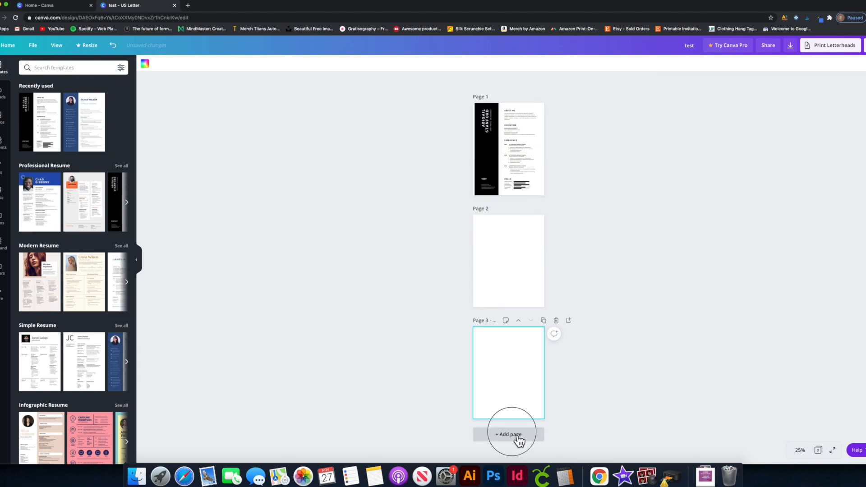
key(super+z)
key(super+z)
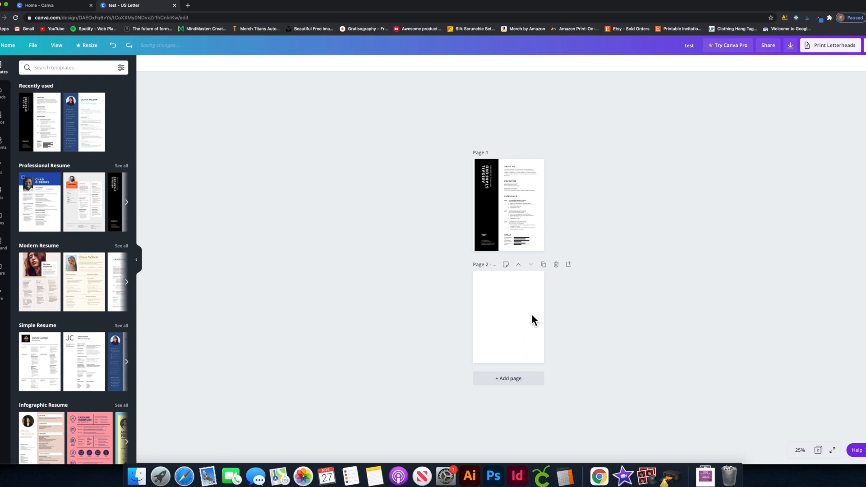
scroll(548, 251, up, 3)
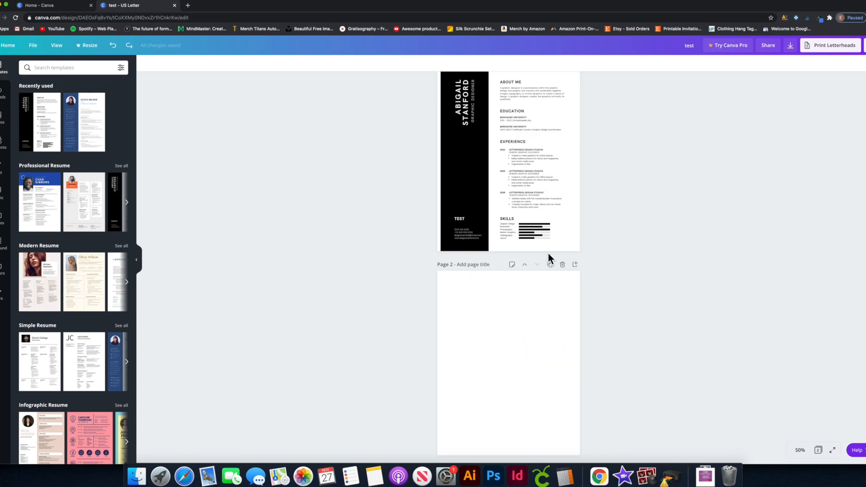
click(548, 250)
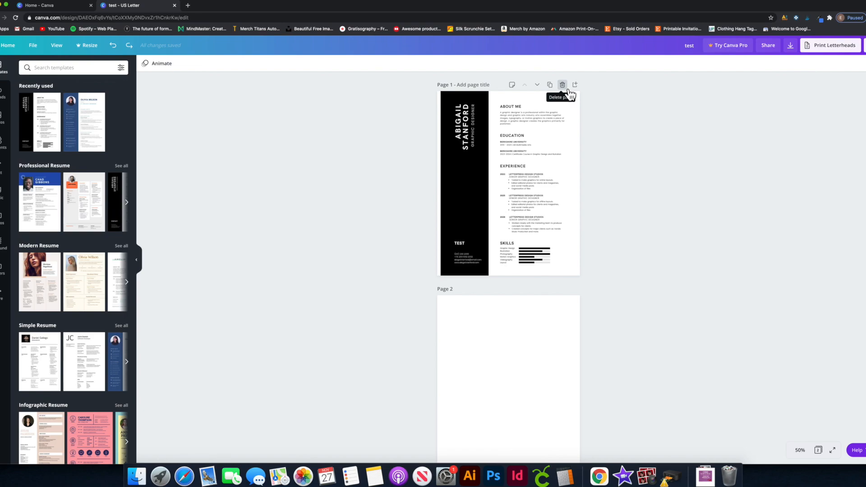
Delete and restore the resume elements and page, then delete every element on the page.
drag(406, 94, 617, 283)
key(Delete)
key(super+z)
click(562, 85)
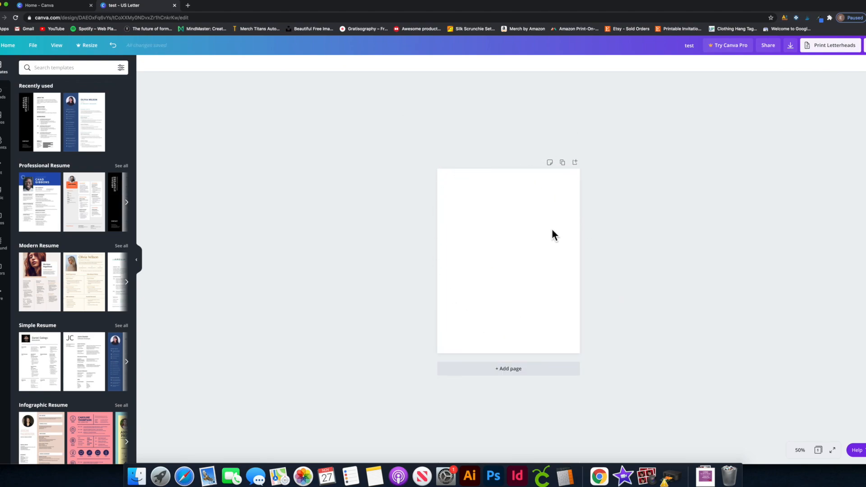
key(super+z)
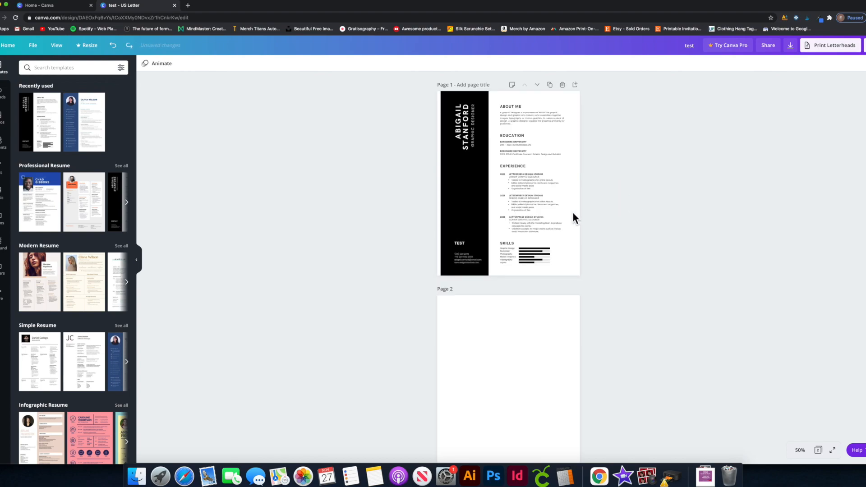
key(super+z)
drag(402, 174, 679, 361)
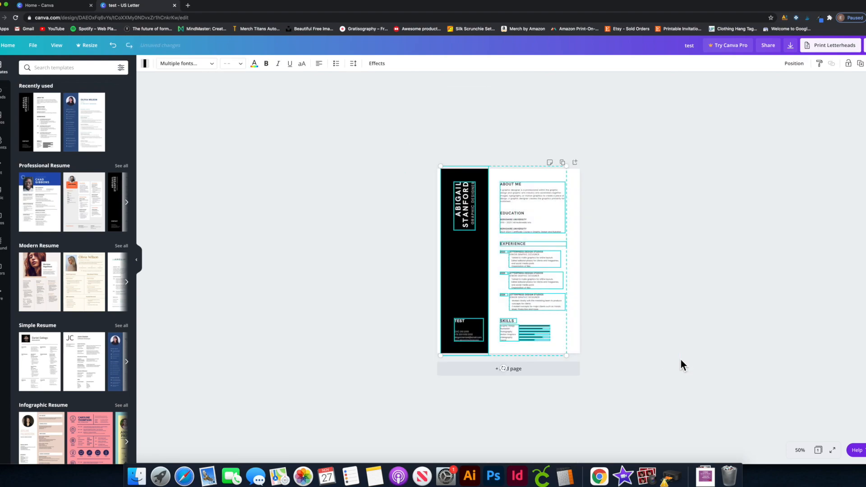
key(Delete)
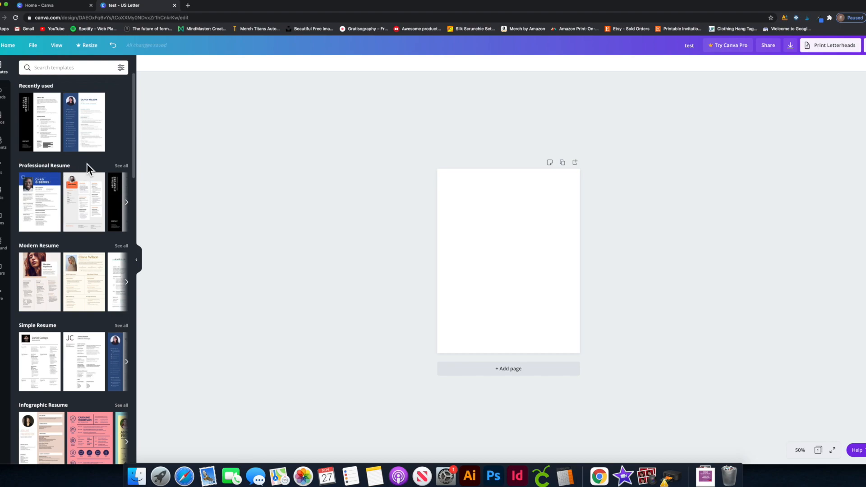
Apply the navy-sidebar IT Project Manager resume template with headshot, and zoom to 75%.
click(87, 129)
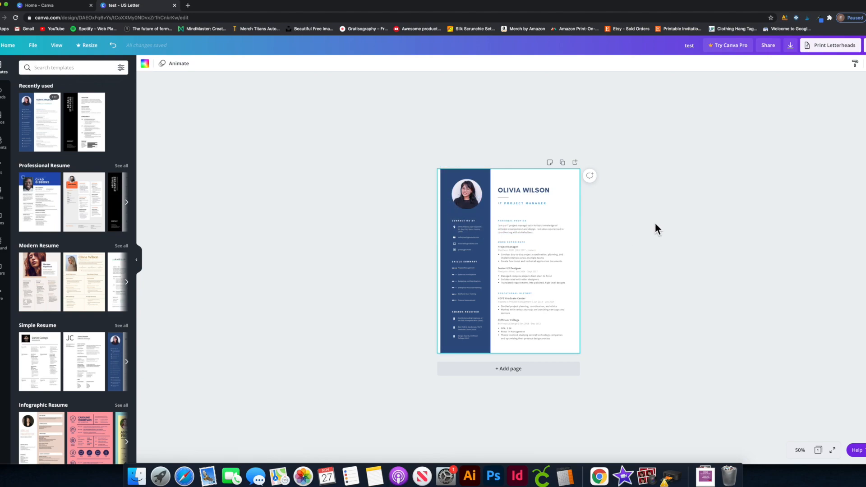
key(super+equal)
click(706, 161)
click(540, 134)
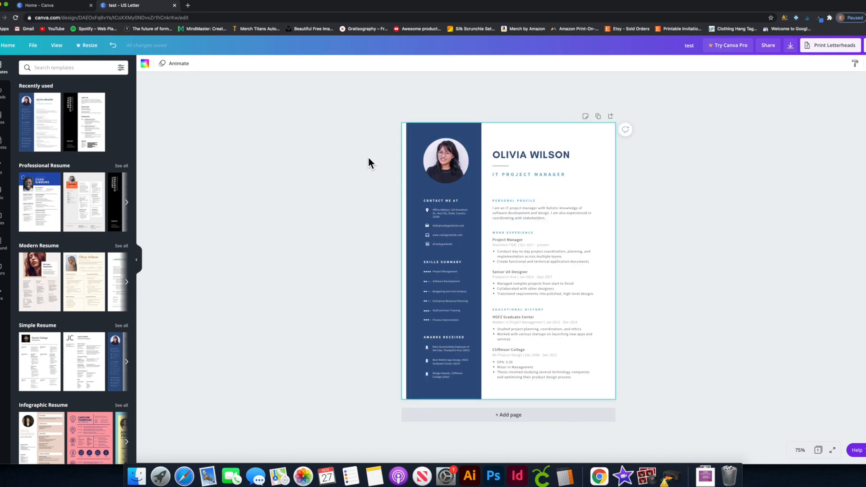
click(363, 144)
drag(388, 119, 655, 335)
click(685, 288)
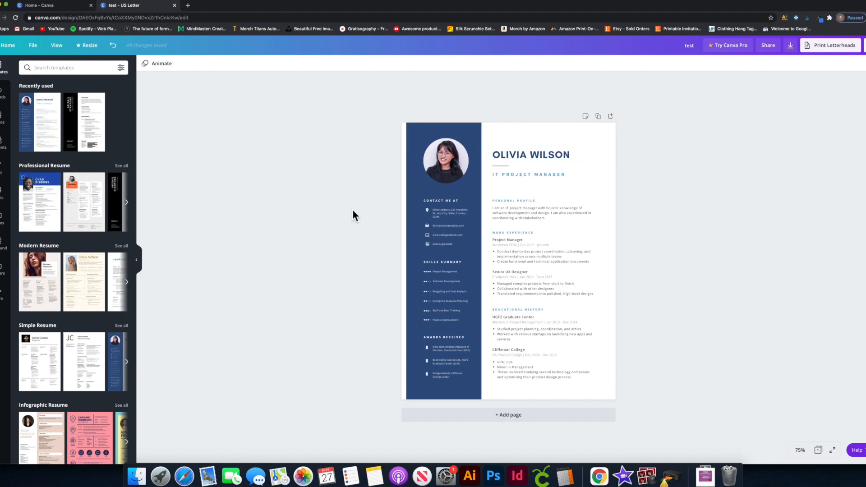
click(562, 136)
click(325, 147)
click(467, 131)
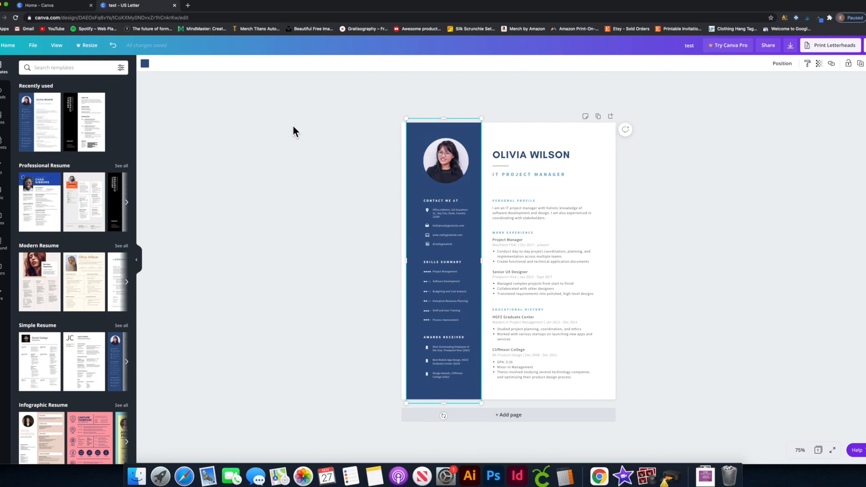
click(501, 154)
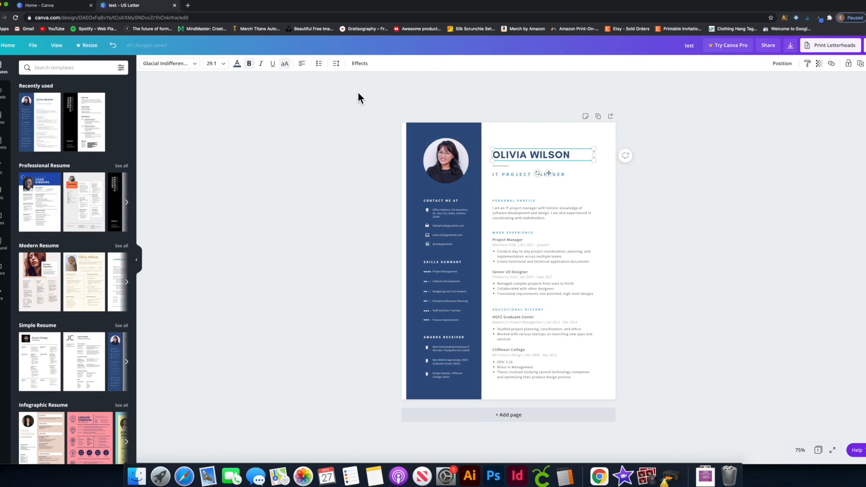
click(418, 135)
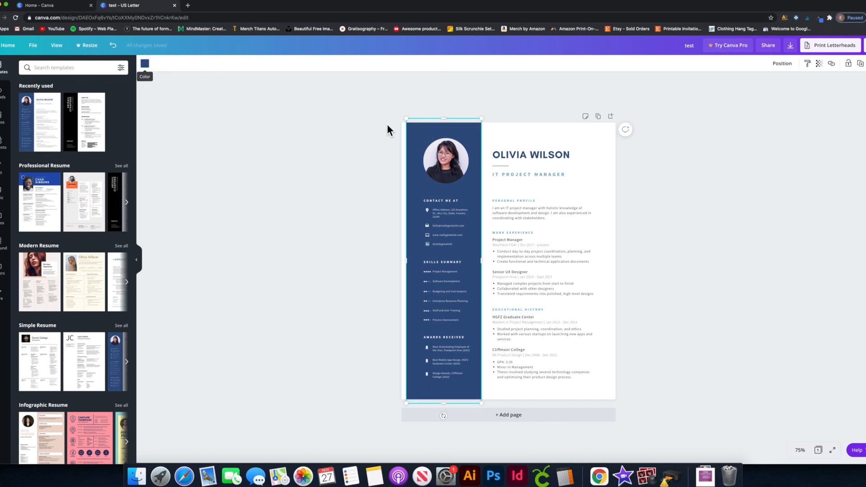
click(517, 154)
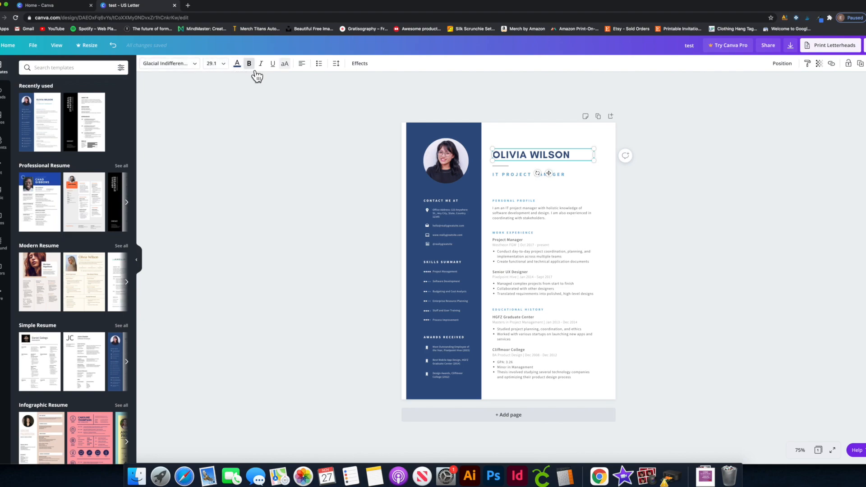
click(285, 63)
Replace the CONTACT ME AT heading text with 'TEST TEST'.
click(513, 178)
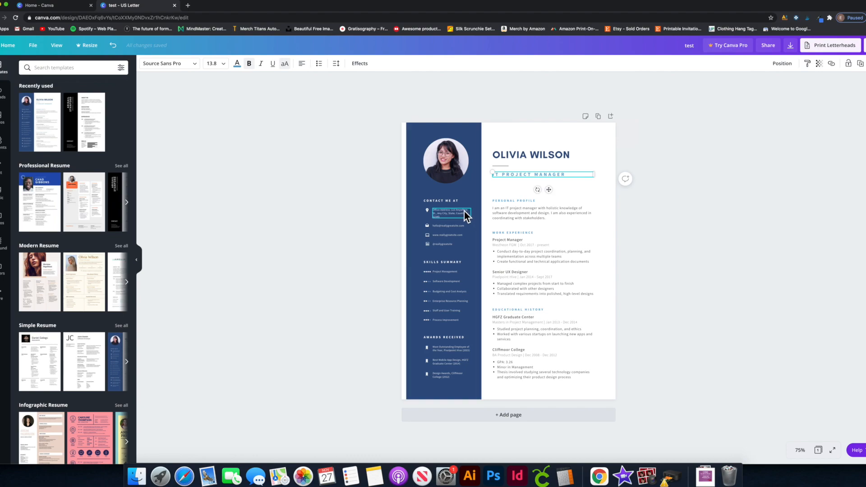
click(454, 204)
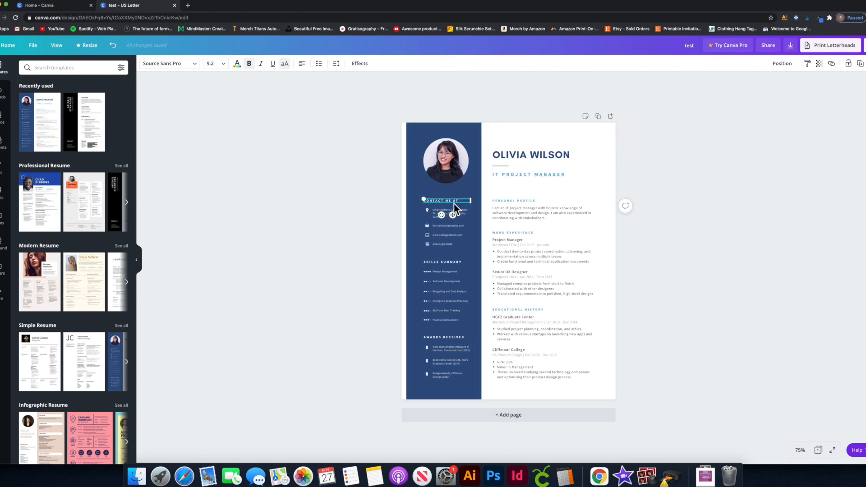
click(237, 64)
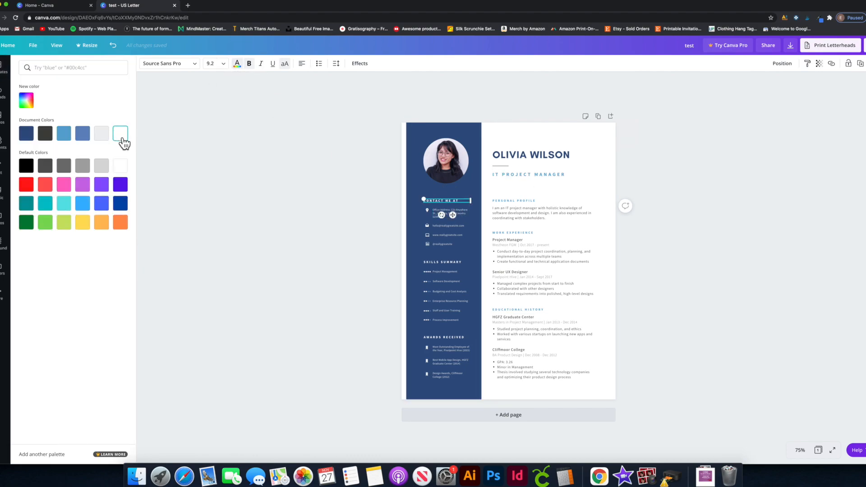
click(232, 121)
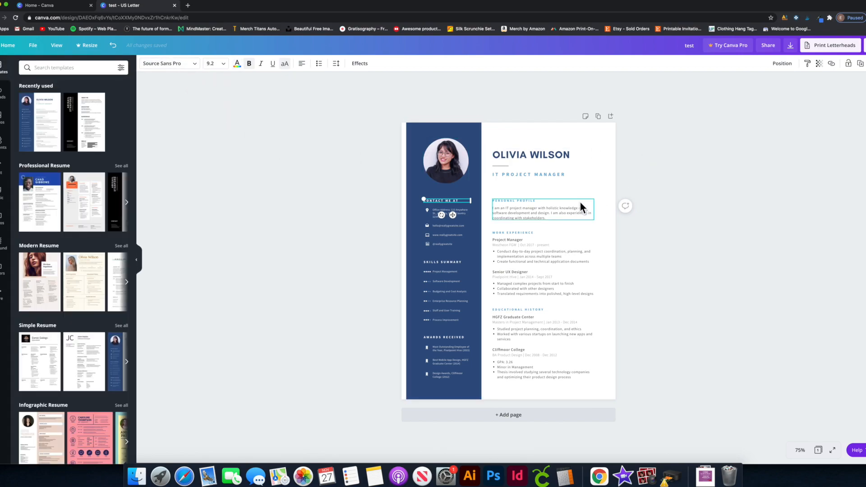
double_click(458, 203)
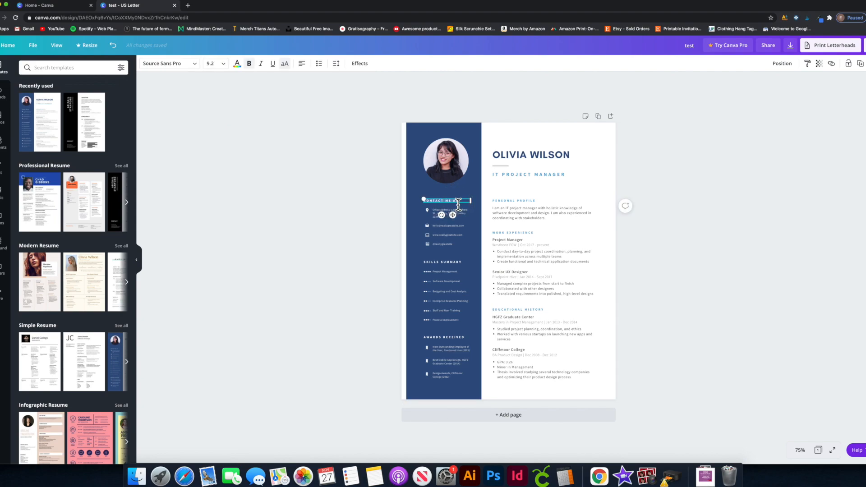
key(super+plus)
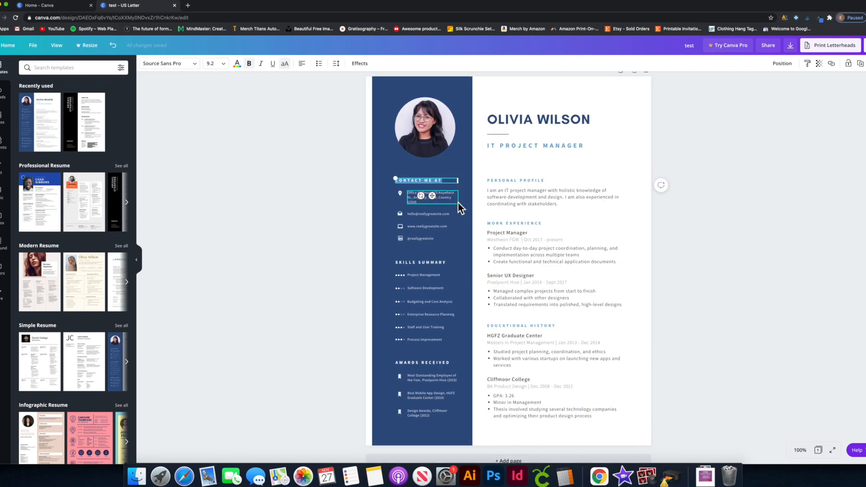
key(super+plus)
key(super+plus)
key(BackSpace)
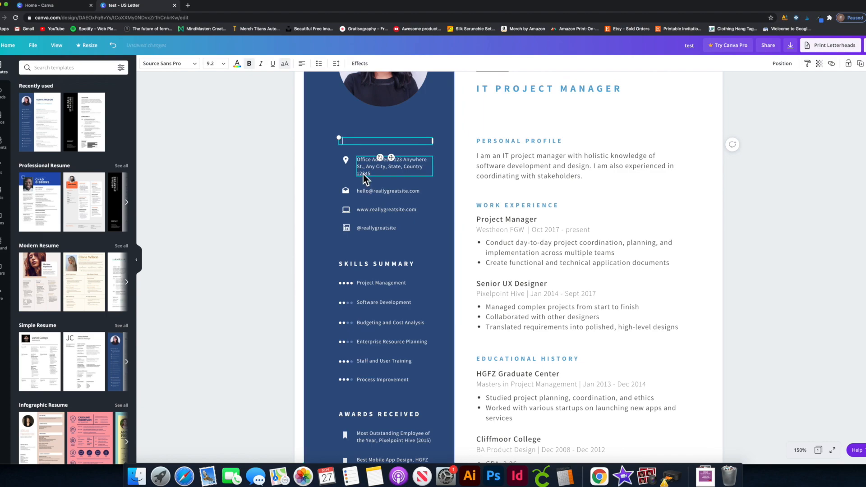
text(TEST TEST TEST)
Retype the sidebar heading so it reads YOUR NAME.
click(362, 171)
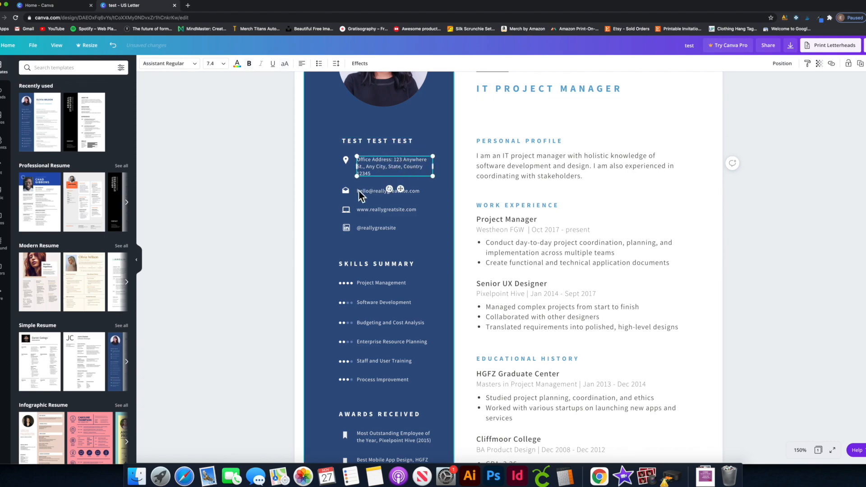
click(347, 194)
click(346, 161)
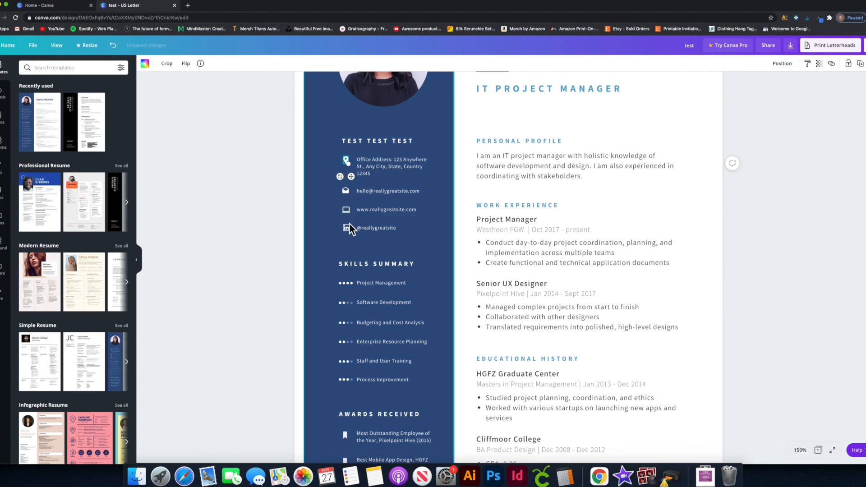
click(346, 228)
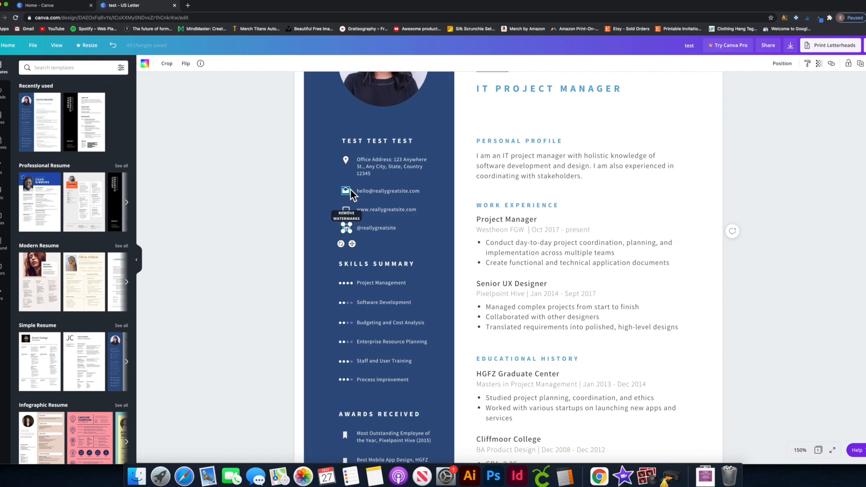
scroll(351, 190, down, 5)
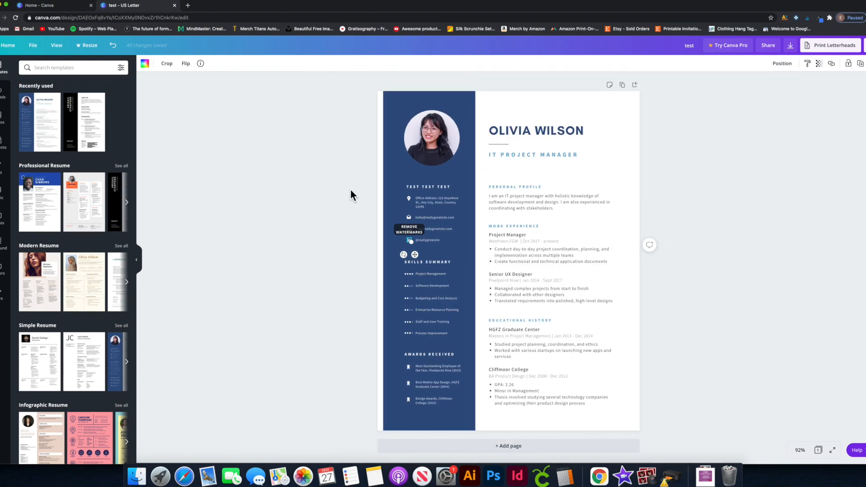
click(446, 189)
click(445, 191)
text(OUR NAME)
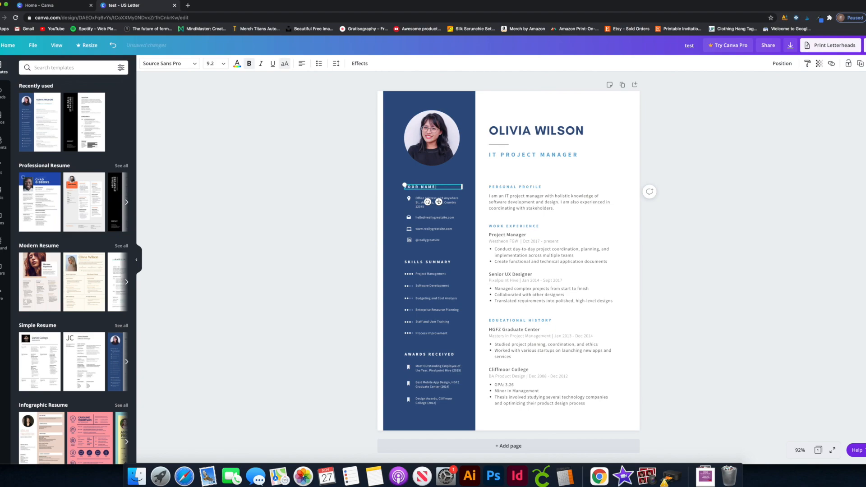
click(718, 181)
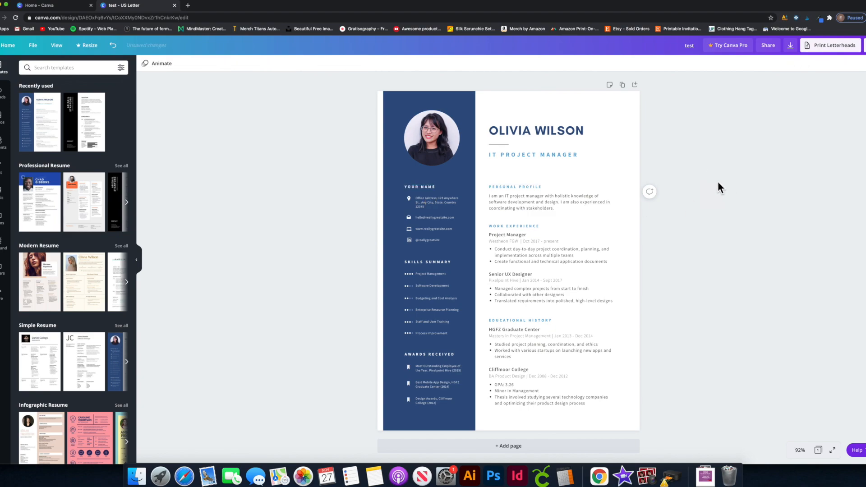
Select the navy sidebar rectangle and show its colour choices.
click(401, 106)
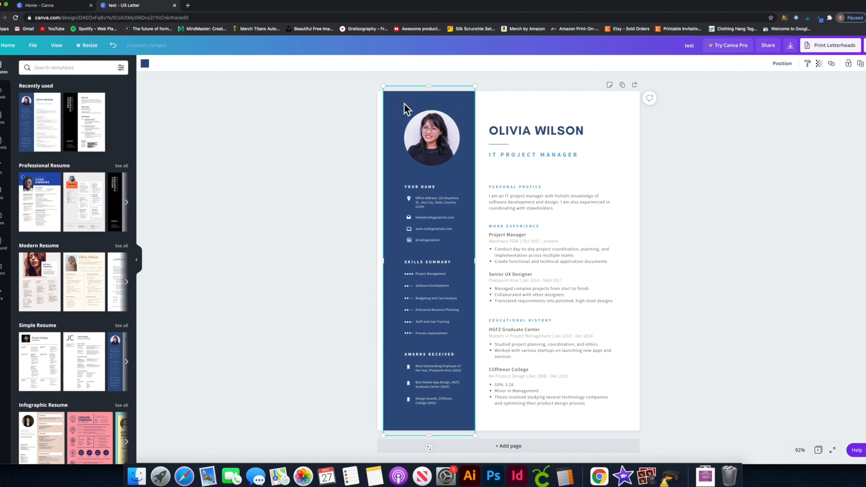
click(145, 64)
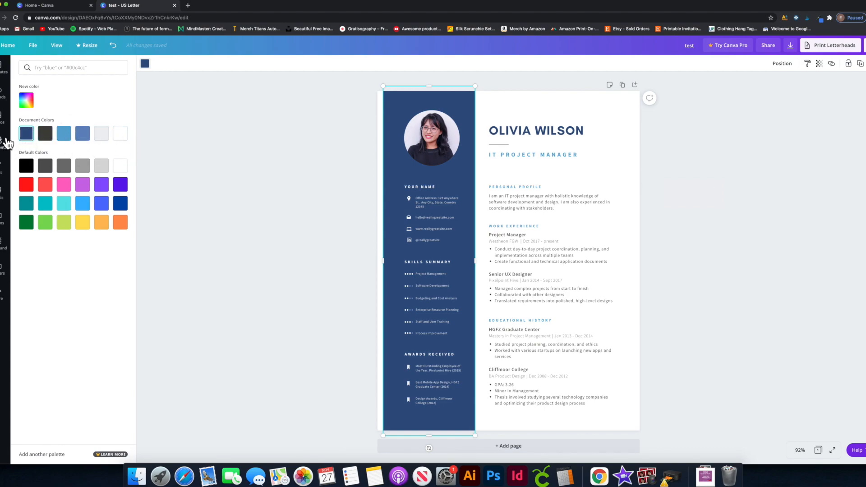
click(431, 136)
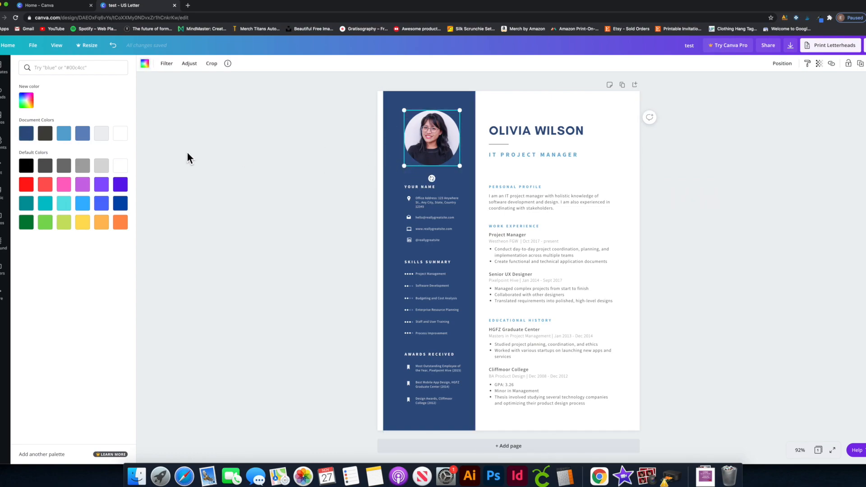
click(393, 148)
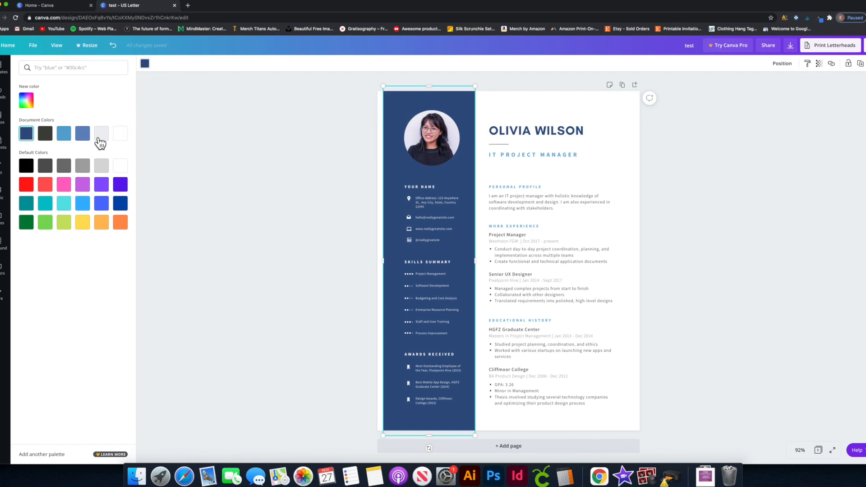
Try light blue, grey, blue and orange swatches on the sidebar, then revert to dark navy.
click(69, 138)
click(83, 135)
click(101, 134)
click(106, 192)
click(121, 203)
click(110, 205)
click(121, 222)
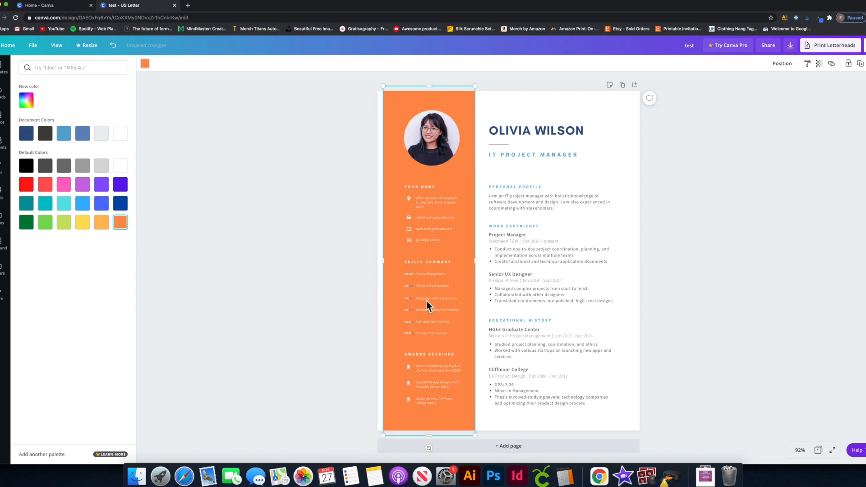
click(26, 134)
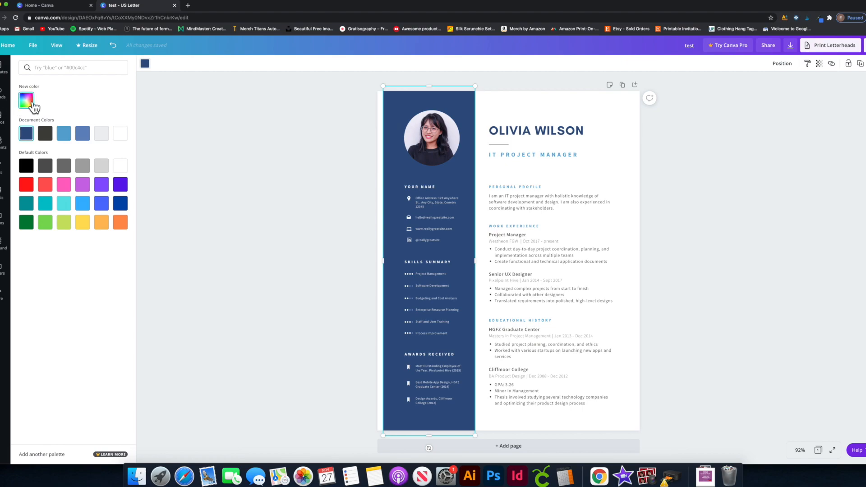
Mix a custom burnt orange for the sidebar using the hue slider and shade gradient.
click(33, 104)
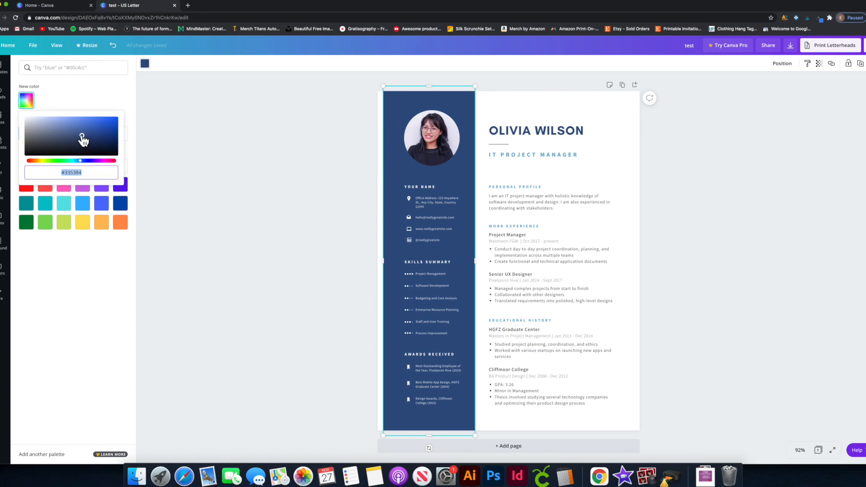
drag(81, 137, 108, 122)
click(85, 160)
drag(93, 165, 42, 165)
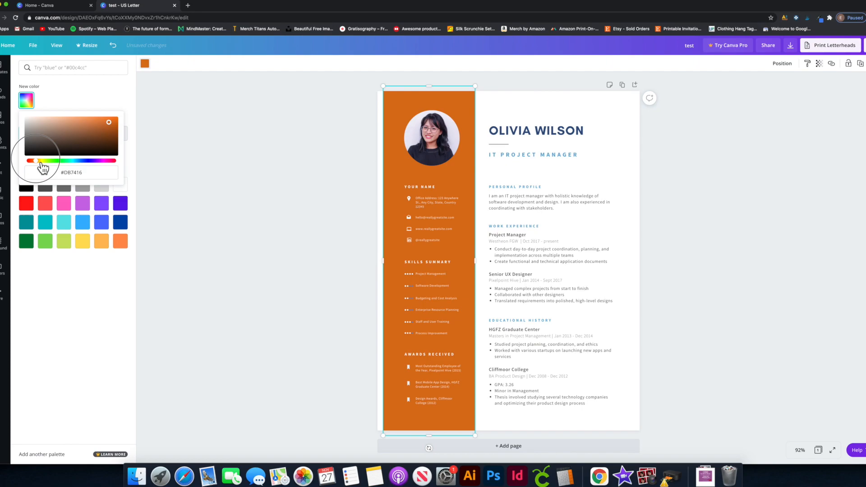
mouse_move(103, 126)
mouse_down()
mouse_move(89, 116)
mouse_move(102, 123)
mouse_up()
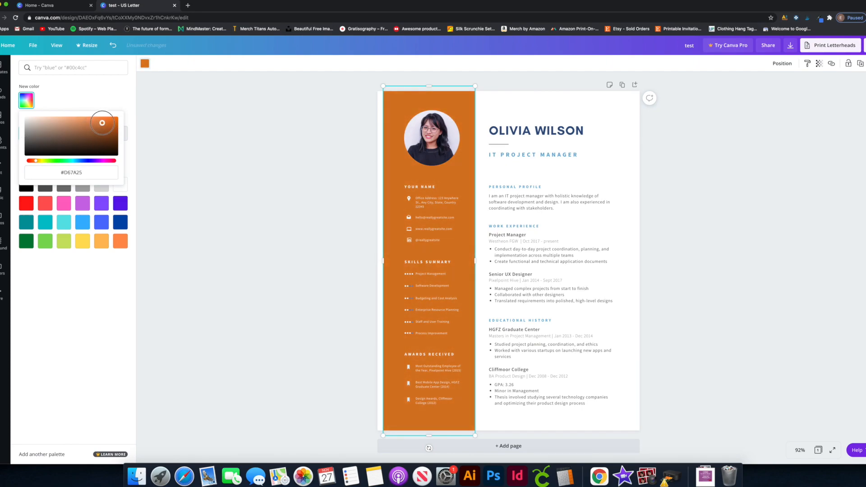
mouse_move(42, 167)
mouse_down()
mouse_move(96, 170)
mouse_move(43, 169)
mouse_up()
click(250, 170)
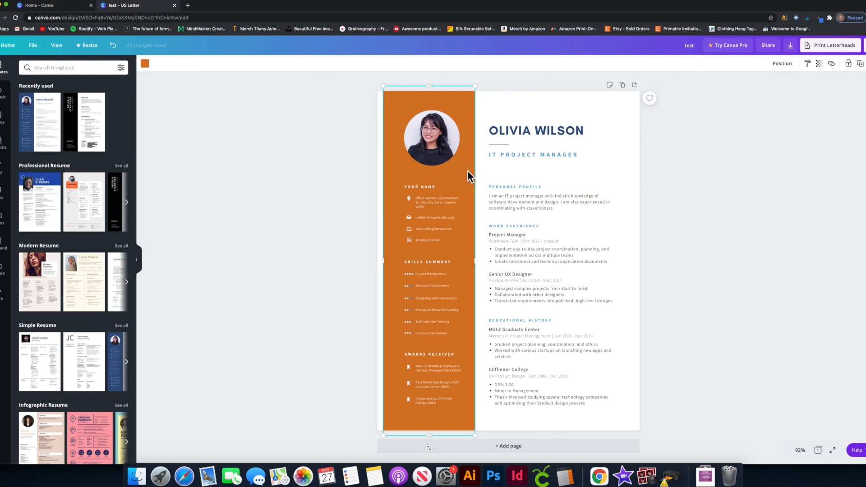
Colour the name heading with the orange Document Colors swatch to match the sidebar.
click(313, 176)
click(557, 129)
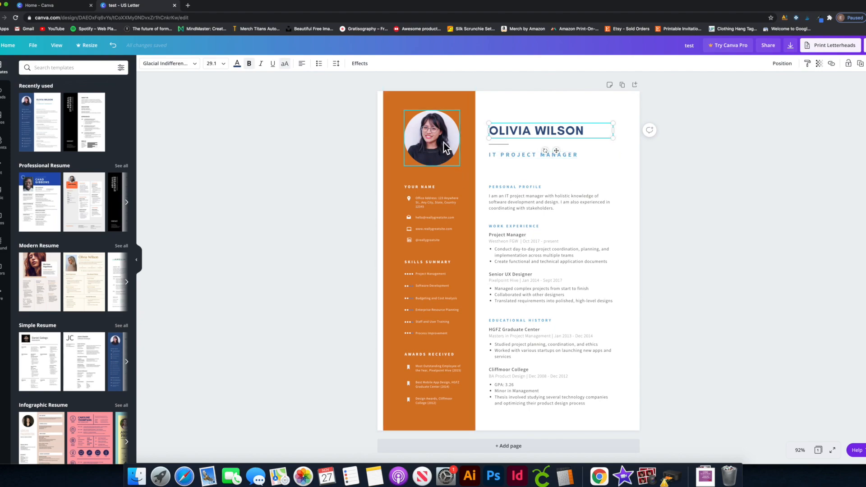
click(236, 64)
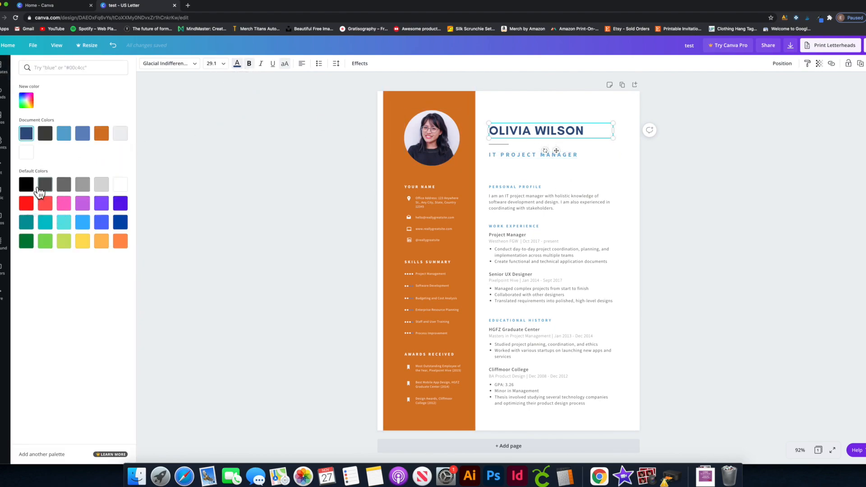
click(101, 133)
click(302, 142)
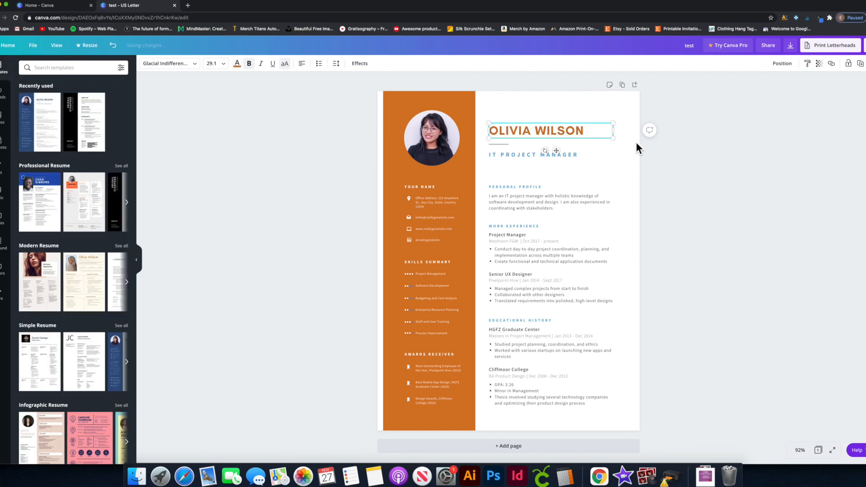
click(665, 134)
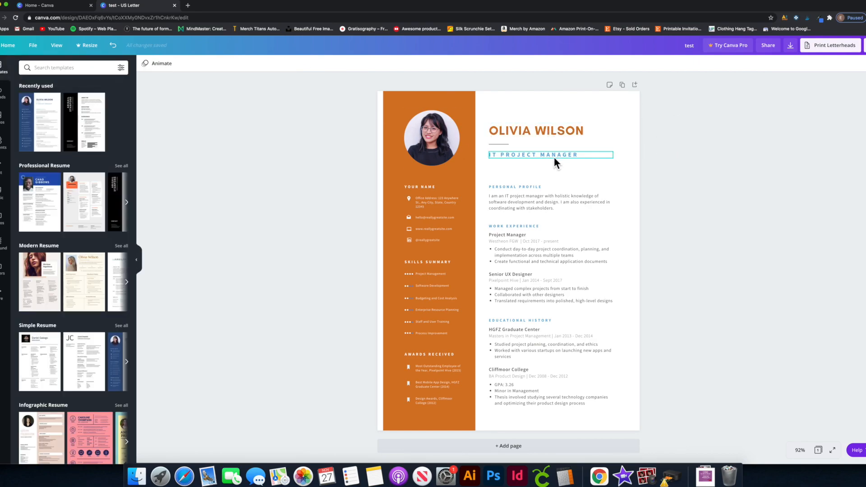
click(550, 131)
Try Abhaya Libre, Alegreya, Archivo Black and Bukhari Script on the name, then apply Gagalin.
click(193, 63)
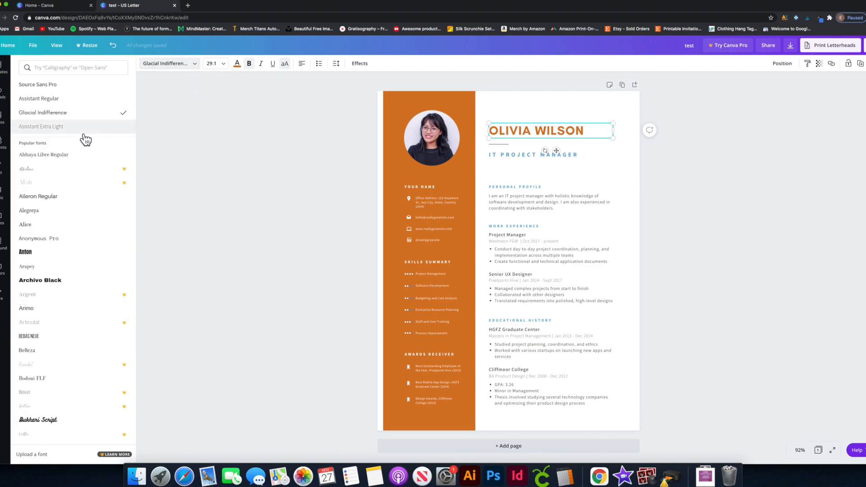
click(63, 155)
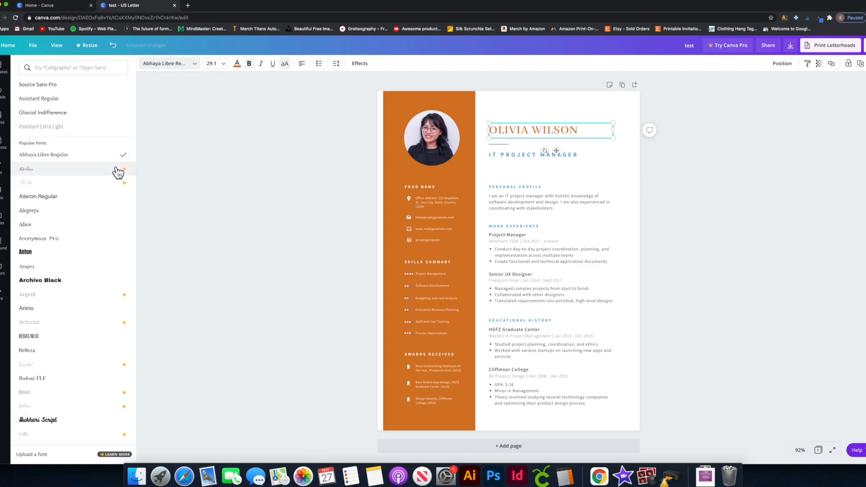
click(53, 211)
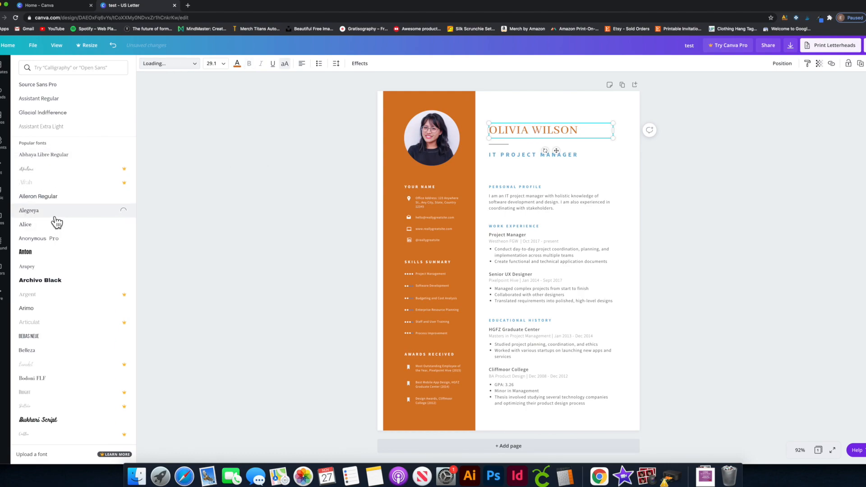
click(53, 280)
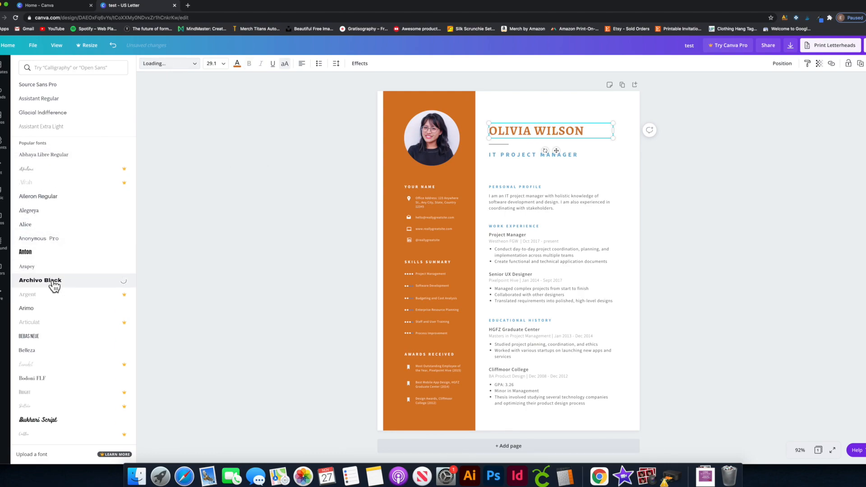
scroll(57, 396, down, 1)
click(57, 396)
scroll(59, 397, down, 7)
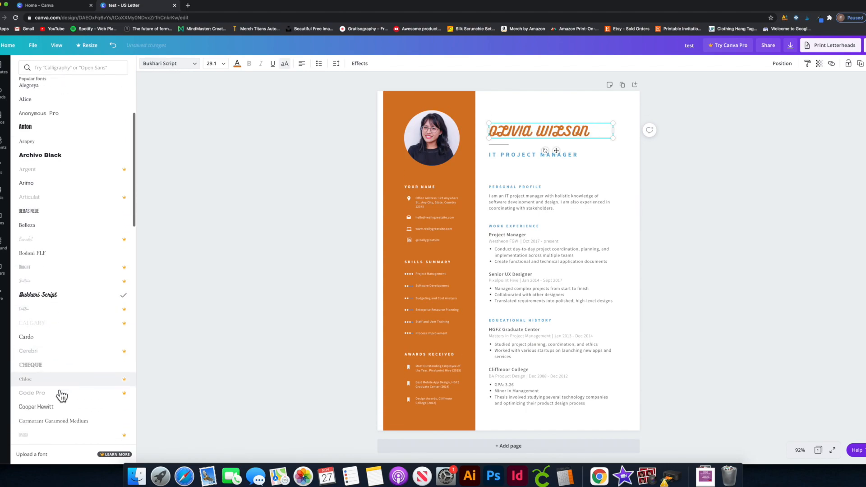
scroll(61, 390, down, 5)
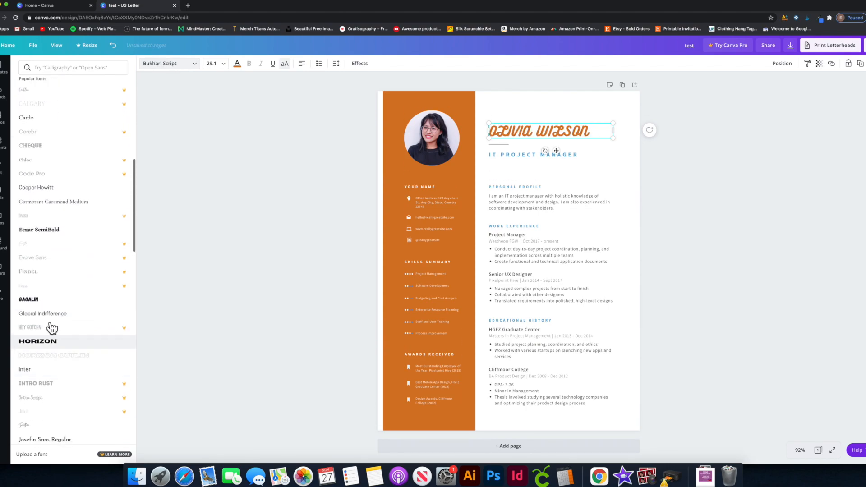
click(47, 300)
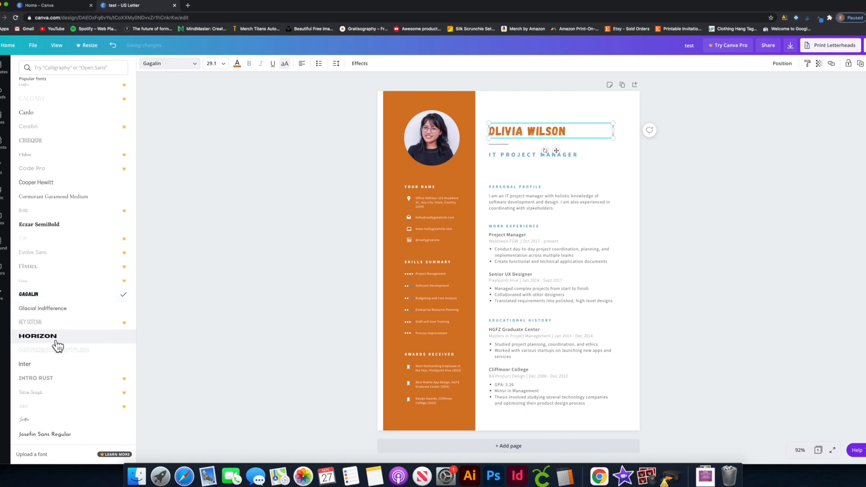
click(236, 202)
Centre the name heading within its text box.
click(723, 168)
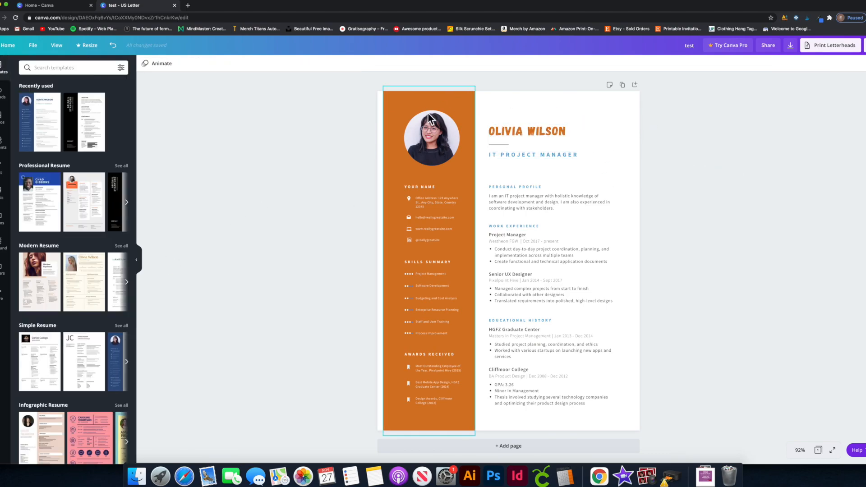
click(540, 131)
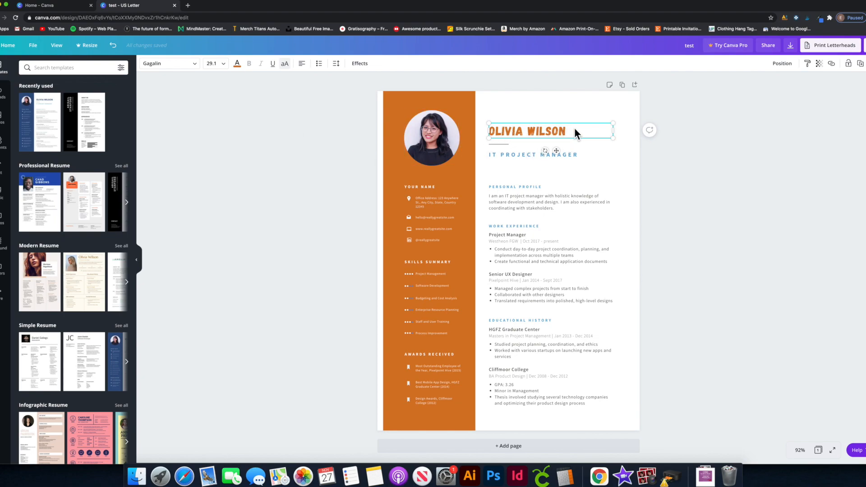
click(303, 64)
click(693, 131)
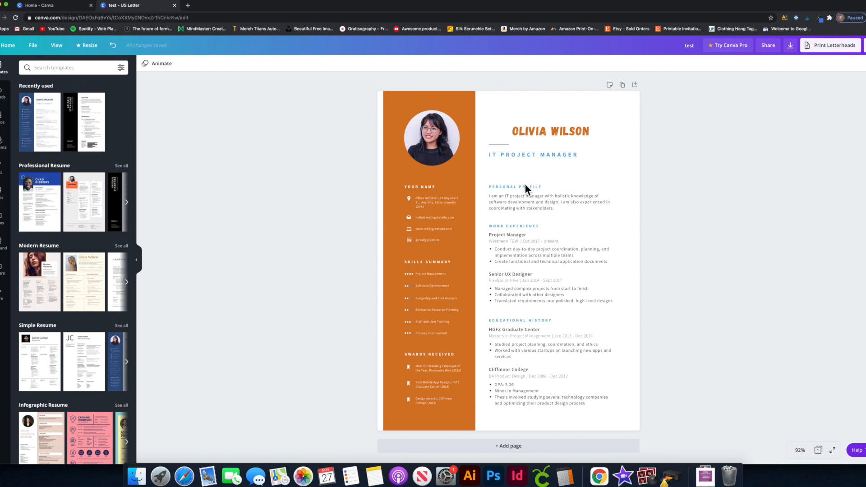
Replace the IT PROJECT MANAGER job title with 'GRAPHIC DESIGNER'.
double_click(525, 156)
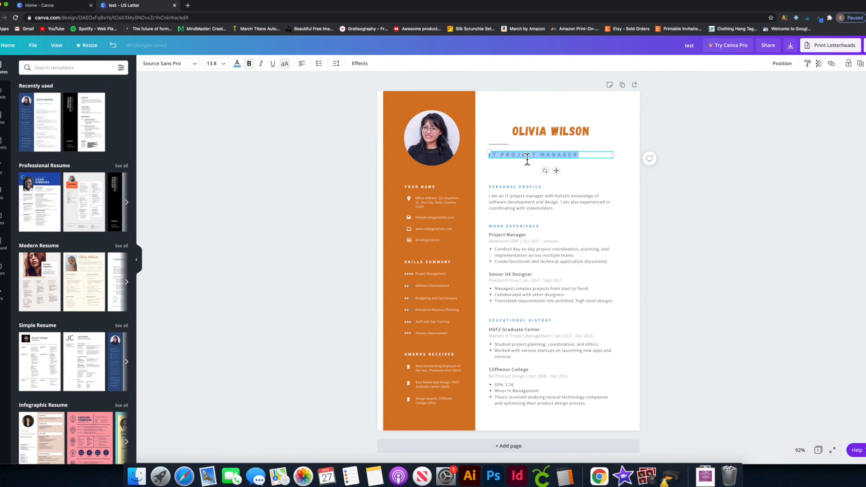
text(GRAPHIC DESIGNER)
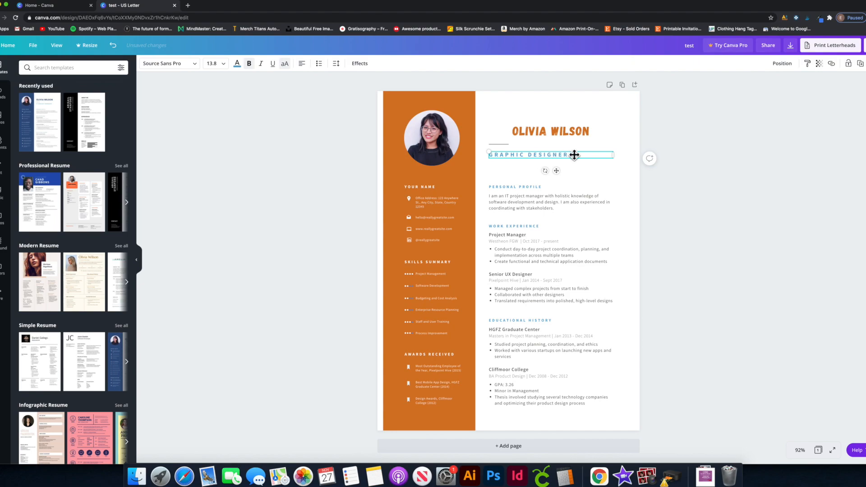
click(699, 152)
Colour the GRAPHIC DESIGNER title with the orange document swatch.
click(567, 155)
click(243, 67)
click(86, 133)
click(649, 118)
click(619, 103)
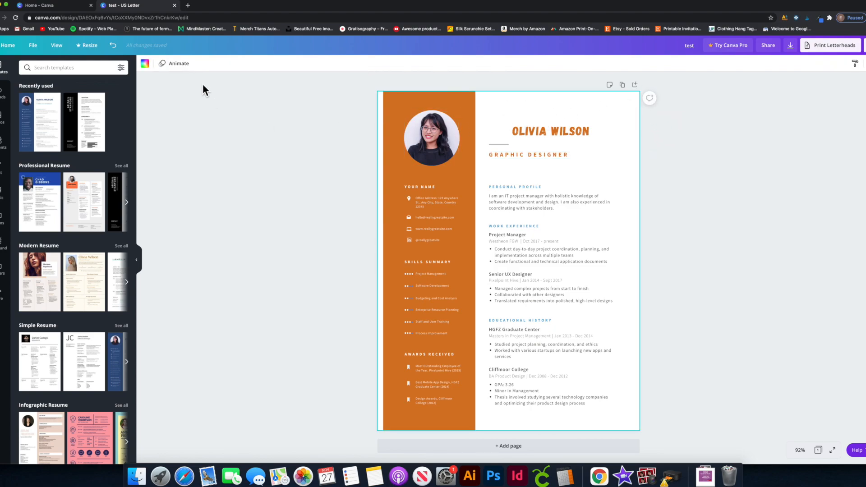
Set the page background to light blue, then refine it to pale blue #C9E6F6.
click(145, 64)
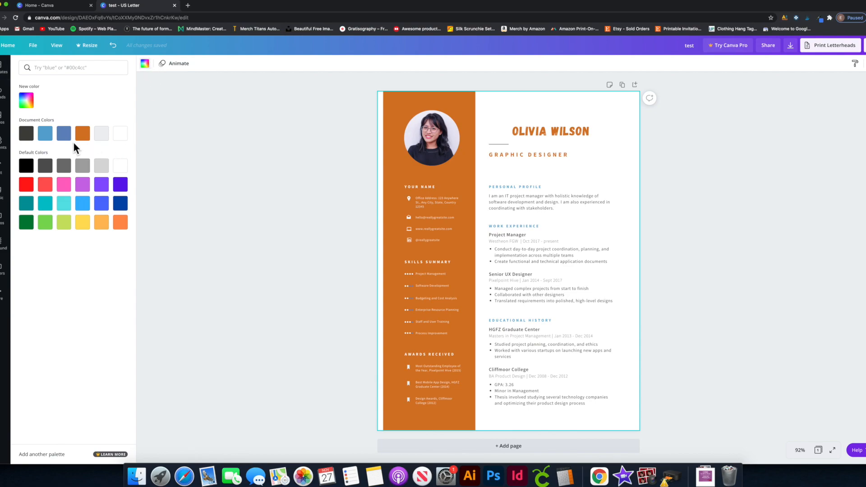
click(49, 138)
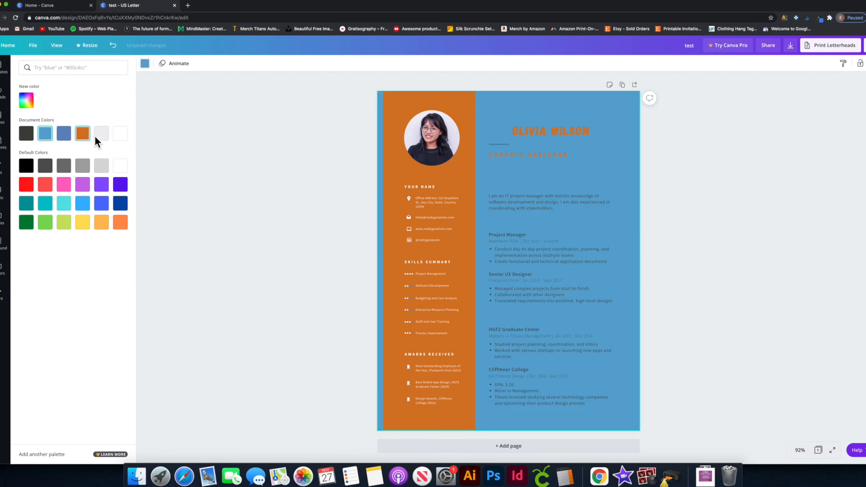
click(32, 102)
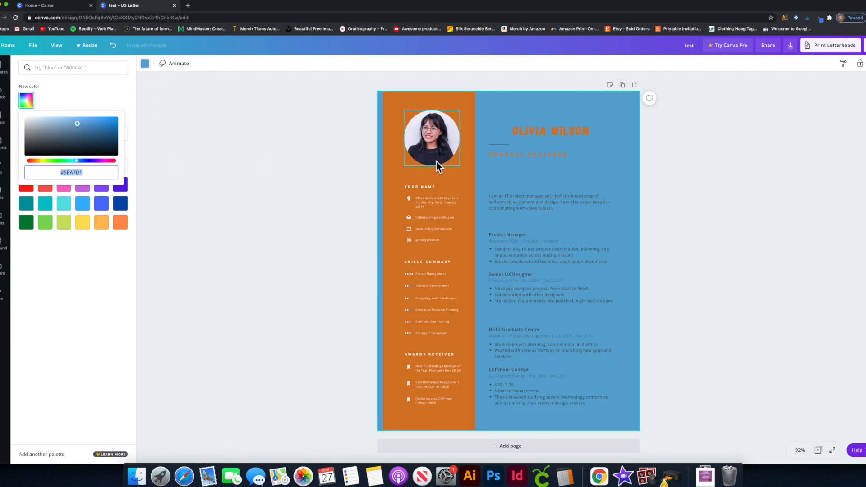
drag(79, 128, 42, 119)
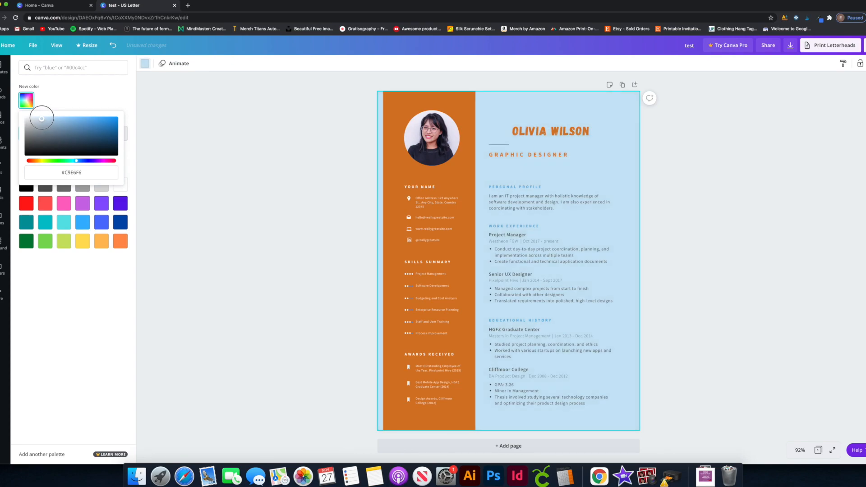
click(184, 120)
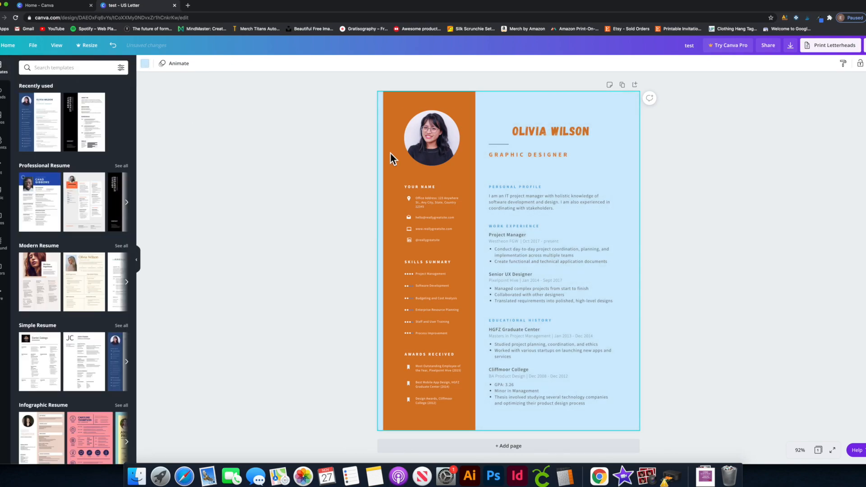
click(672, 118)
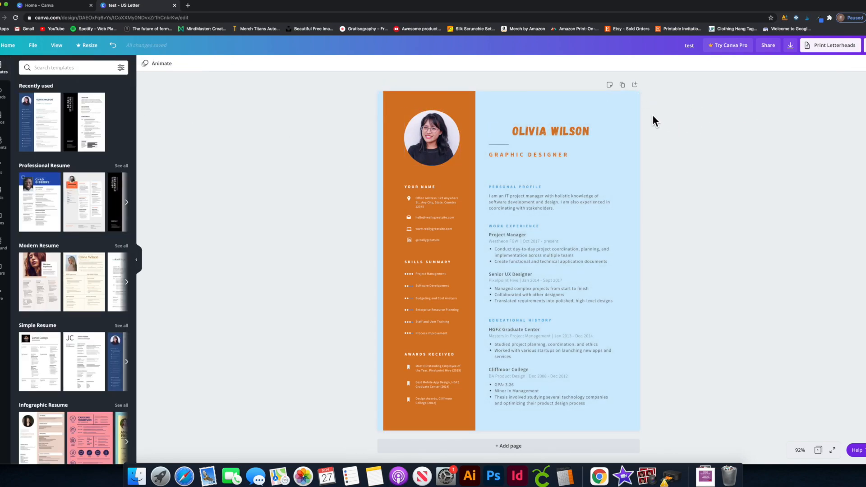
click(559, 106)
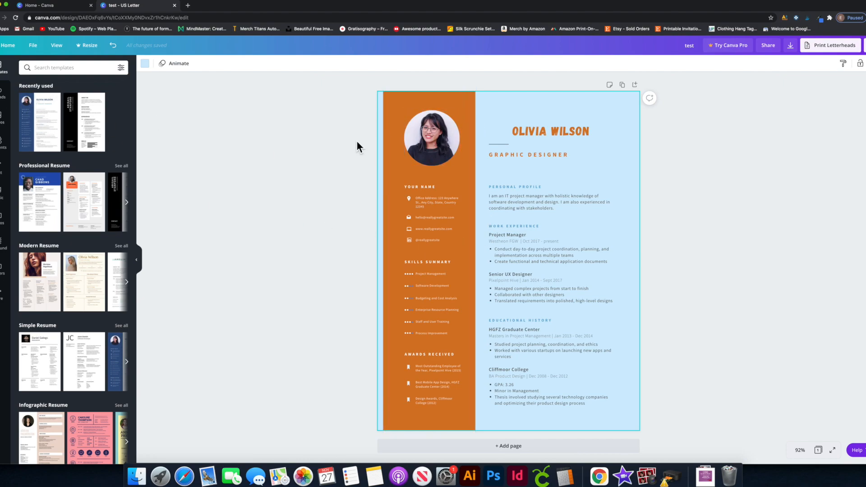
Add a second page using the original resume template, then select page 1's profile text.
click(532, 445)
click(49, 128)
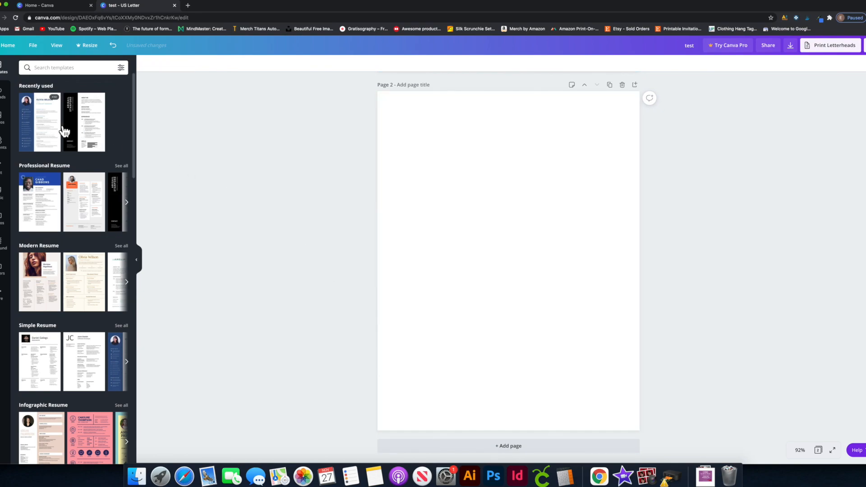
scroll(496, 170, up, 2)
scroll(495, 166, up, 5)
scroll(494, 166, down, 4)
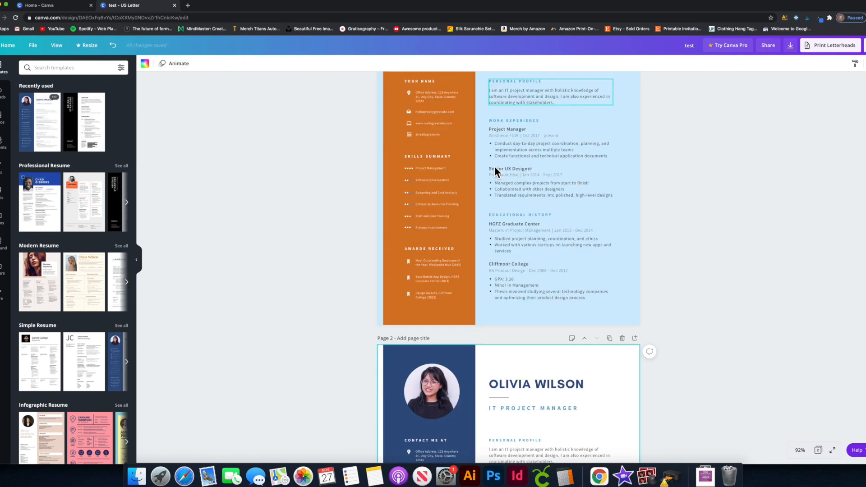
scroll(494, 166, up, 1)
scroll(494, 166, up, 5)
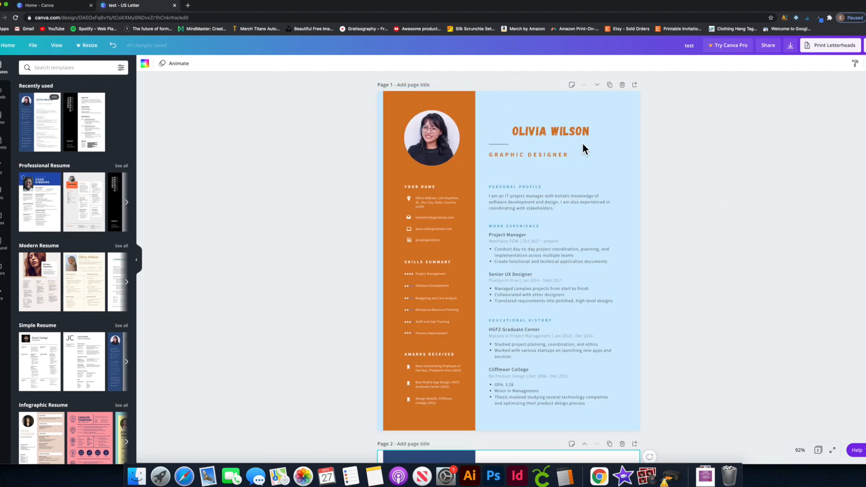
click(518, 187)
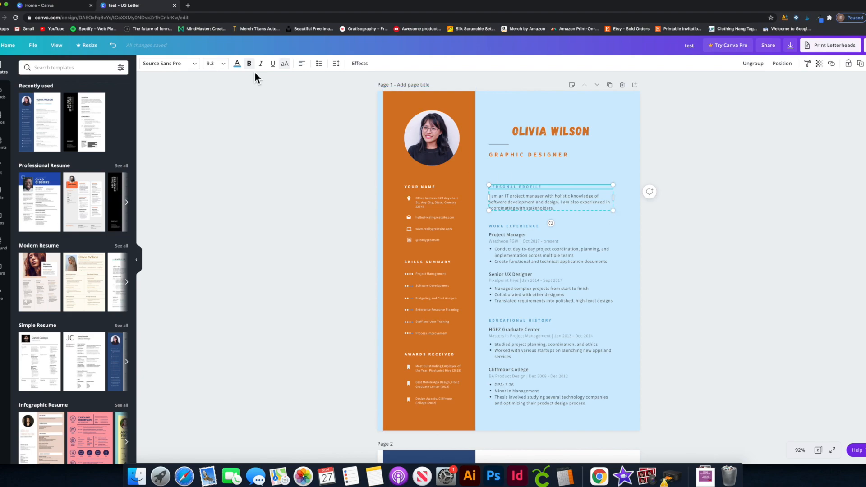
Select the whole personal profile paragraph text.
click(221, 64)
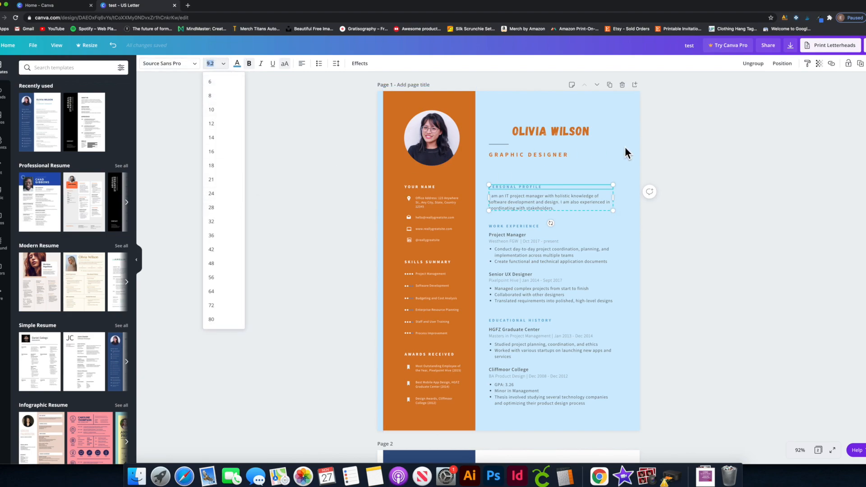
double_click(513, 199)
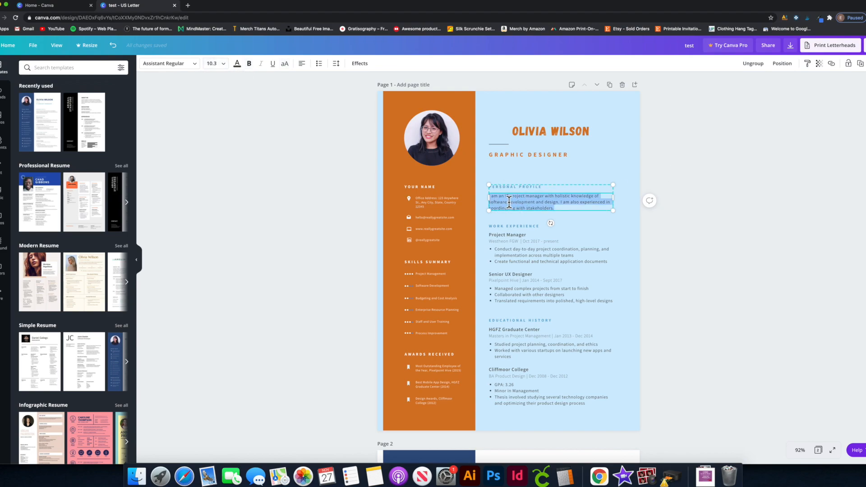
drag(557, 202, 583, 206)
triple_click(535, 203)
click(563, 205)
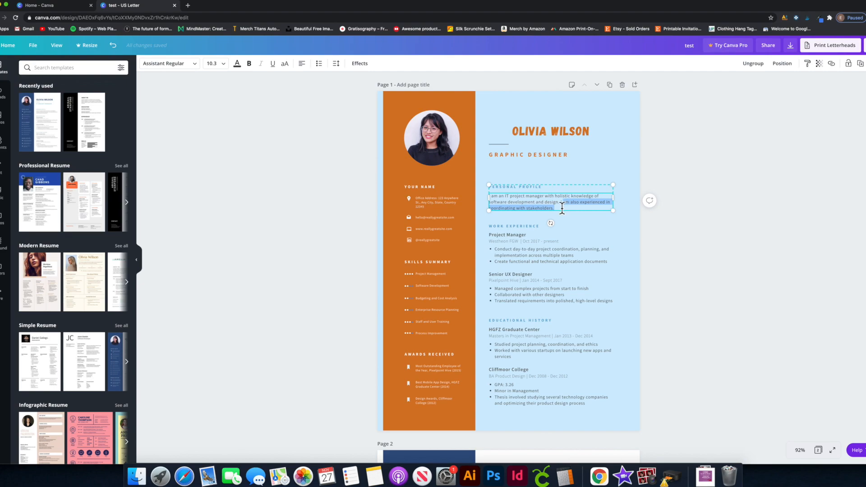
triple_click(553, 207)
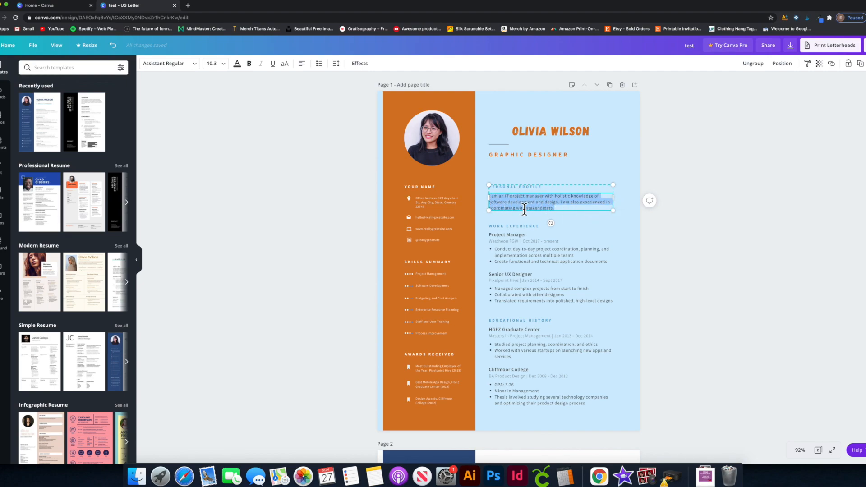
click(561, 211)
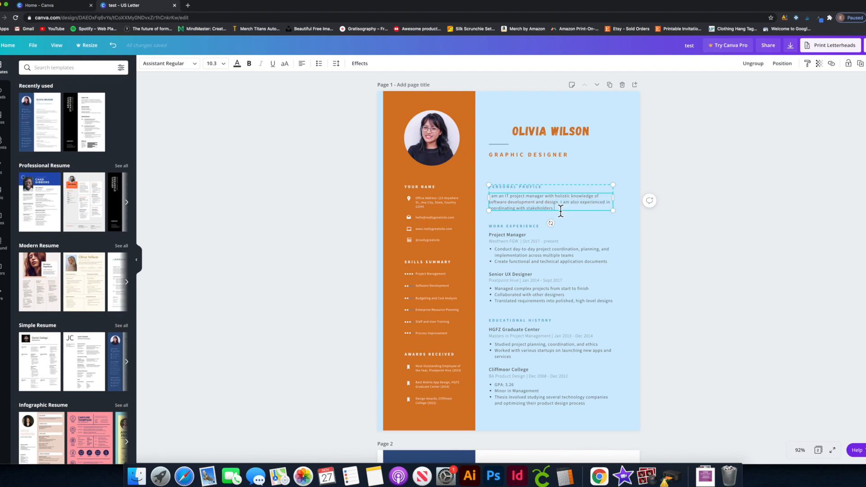
triple_click(559, 209)
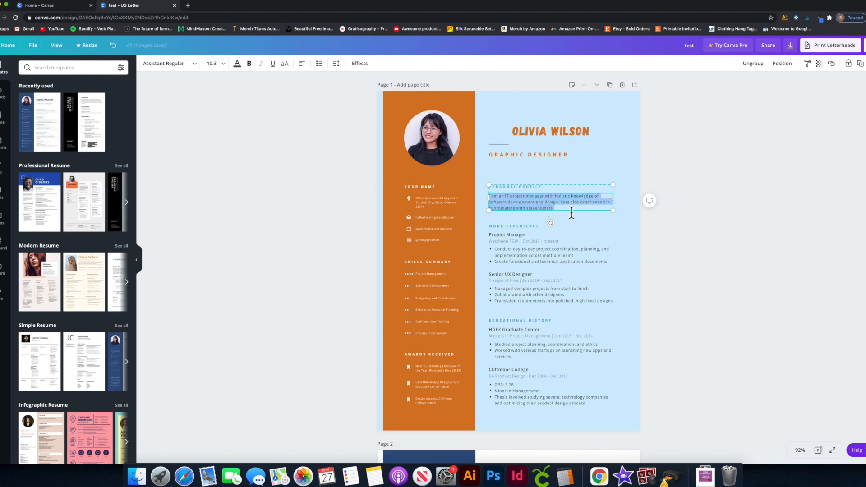
Try font sizes 14 and 18, then scale the paragraph box to about 12 pt.
click(221, 64)
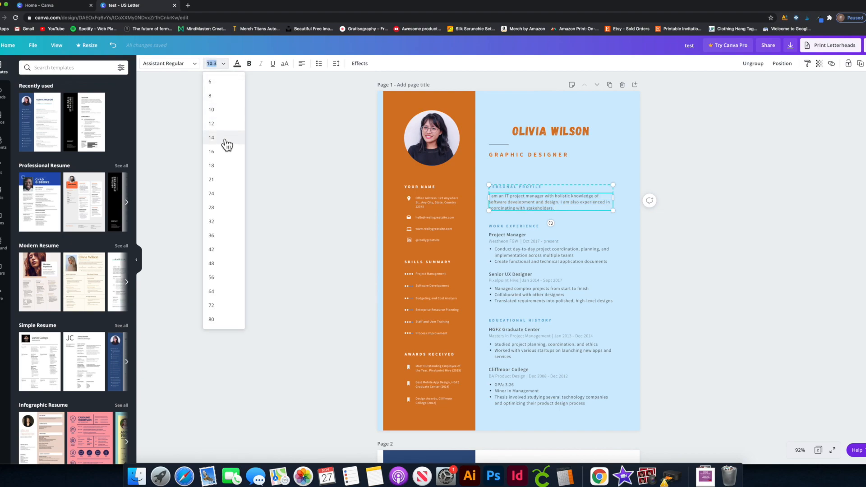
click(227, 142)
click(227, 66)
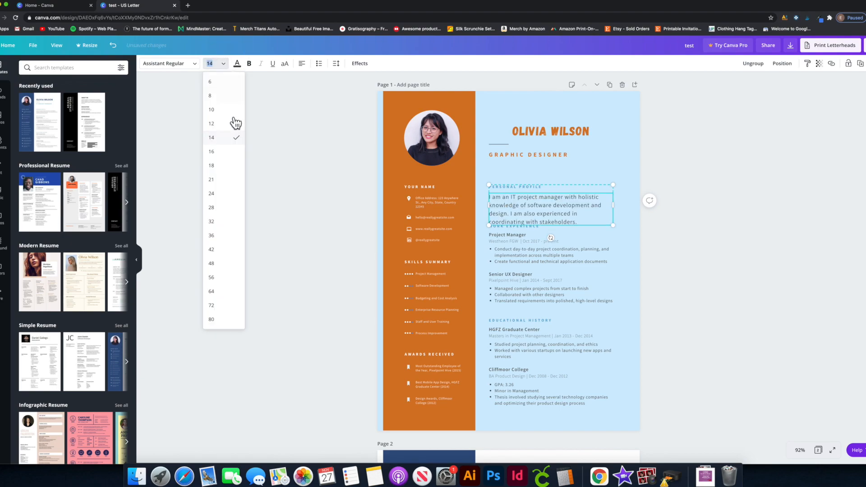
click(225, 166)
click(229, 68)
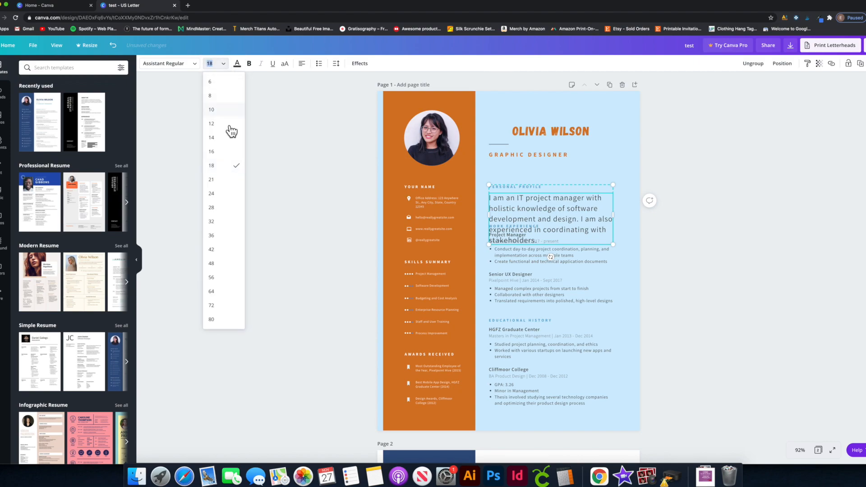
click(224, 143)
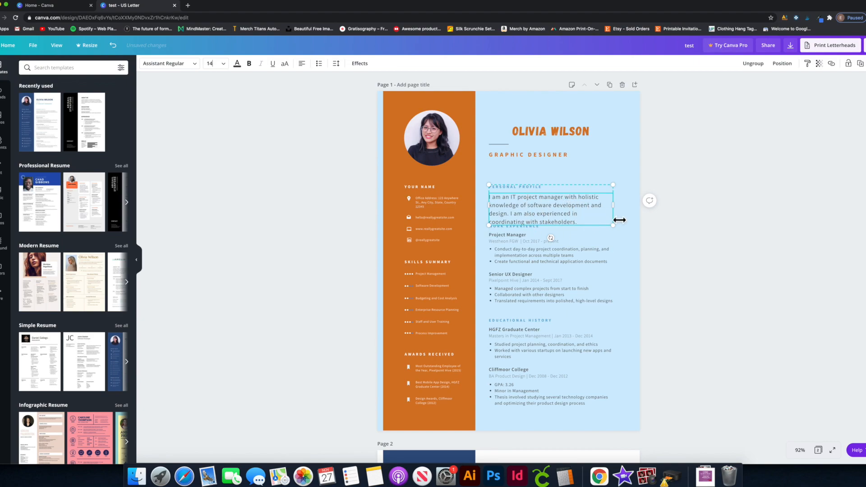
drag(616, 231, 600, 215)
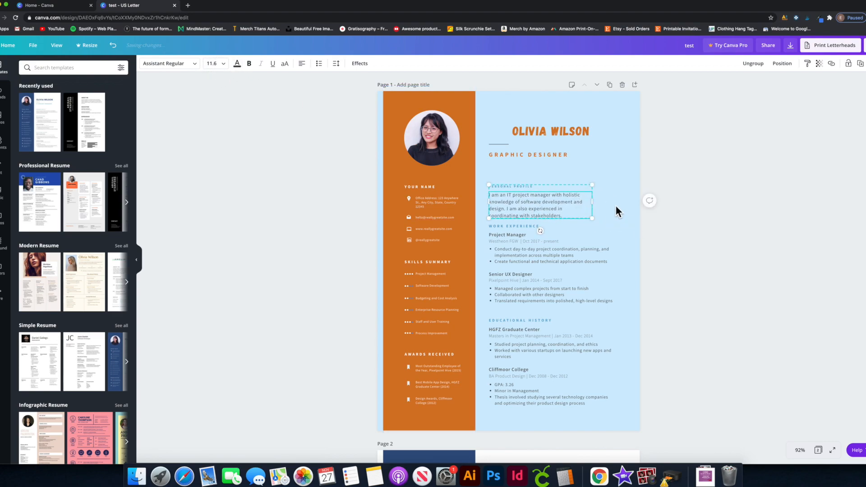
mouse_move(592, 221)
mouse_down()
mouse_move(642, 251)
mouse_move(597, 227)
mouse_up()
Set the PERSONAL PROFILE heading to font size 16.
click(714, 201)
click(518, 186)
double_click(515, 188)
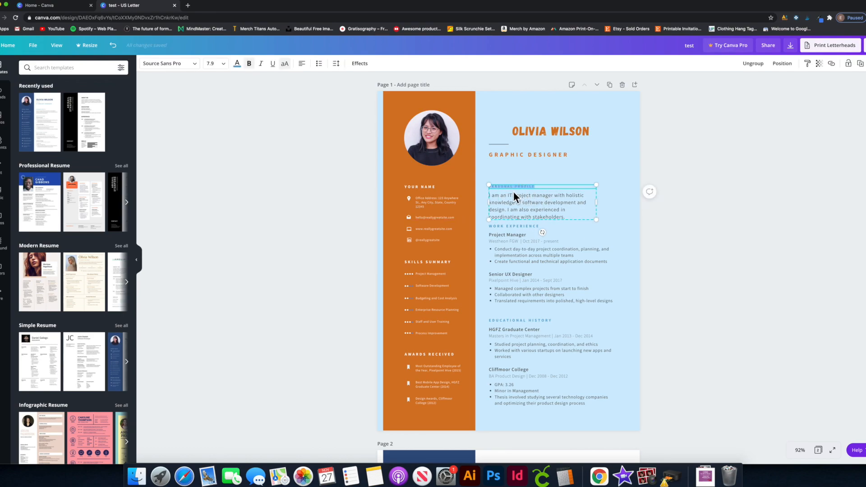
click(227, 70)
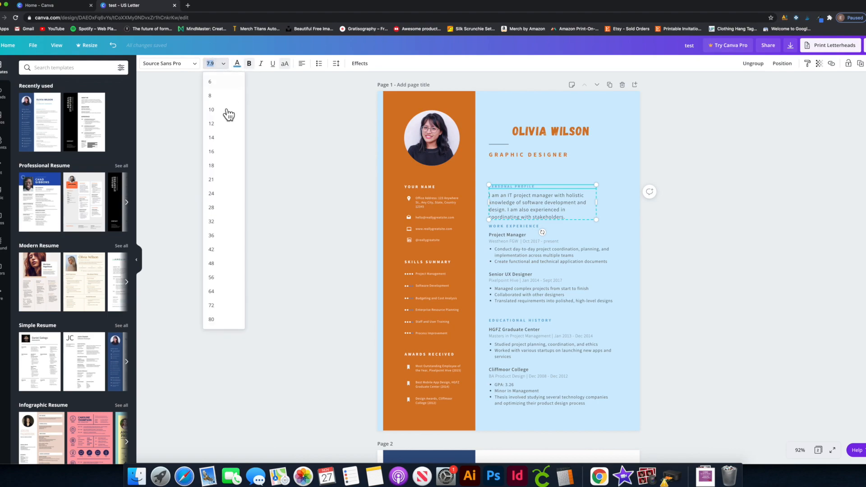
click(224, 156)
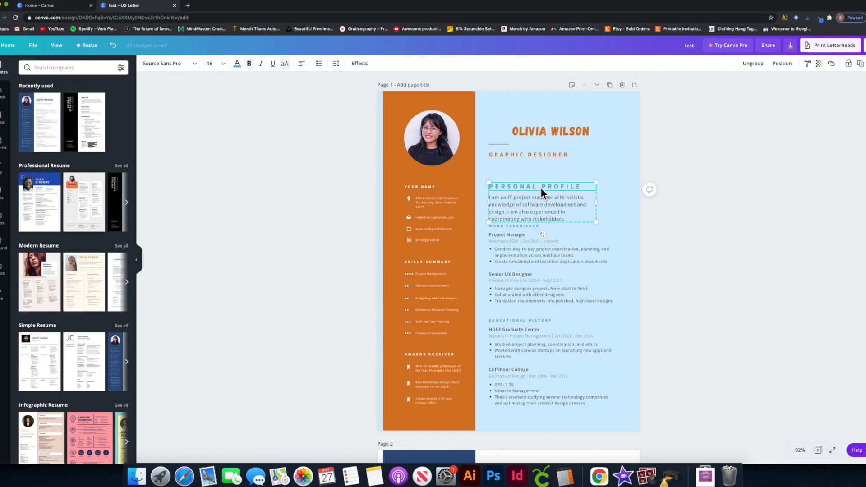
Drag the profile block up under the GRAPHIC DESIGNER title, aligned with the text column.
mouse_move(540, 186)
mouse_down()
mouse_move(543, 175)
mouse_move(544, 186)
mouse_up()
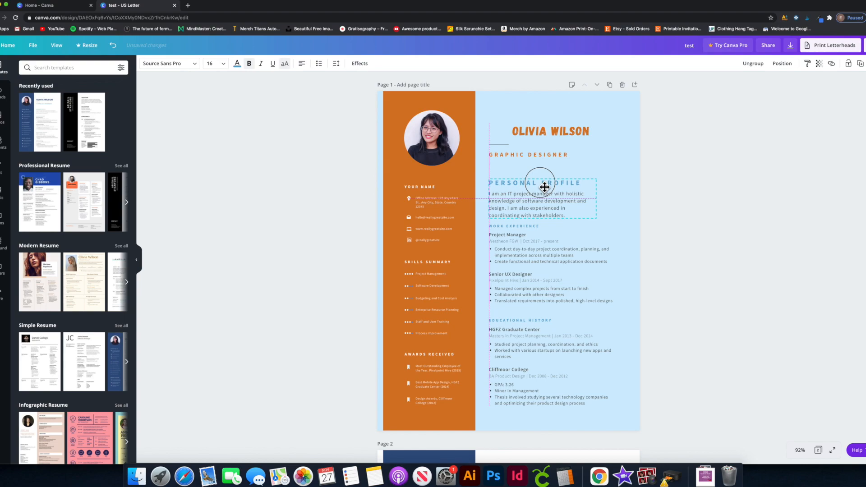
mouse_move(544, 186)
mouse_down()
mouse_move(545, 172)
mouse_move(544, 183)
mouse_move(544, 174)
mouse_move(534, 179)
mouse_move(544, 180)
mouse_up()
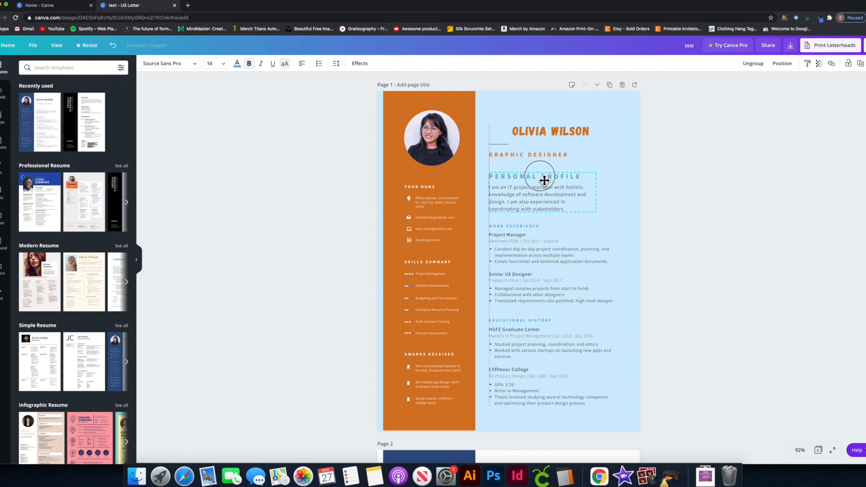
mouse_move(545, 180)
mouse_down()
mouse_move(533, 180)
mouse_move(546, 182)
mouse_up()
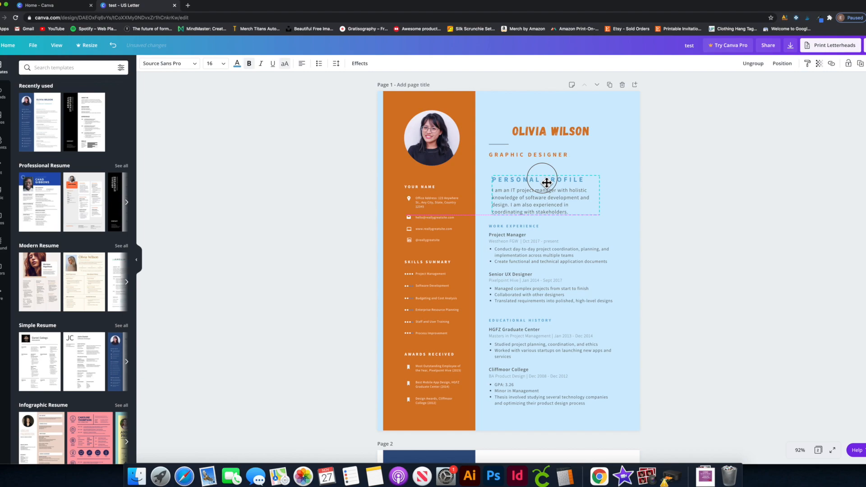
mouse_move(546, 182)
mouse_down()
mouse_move(499, 179)
mouse_move(540, 175)
mouse_up()
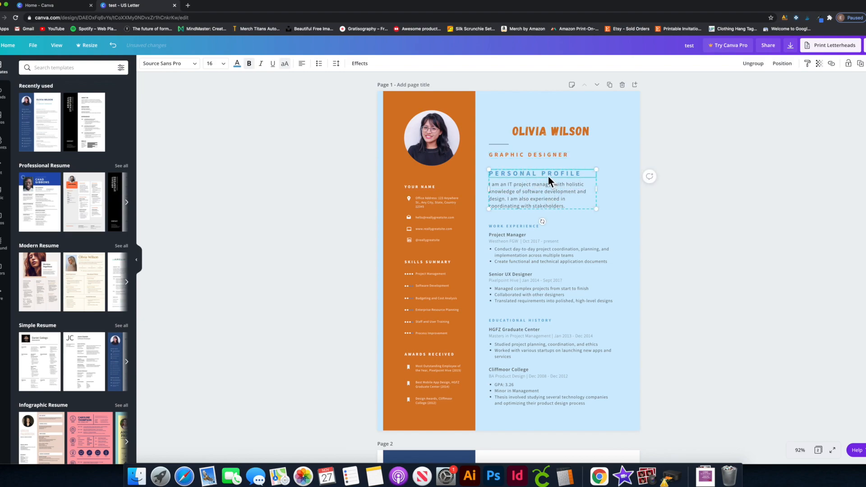
Nudge the profile block with arrow keys, then drag it flush with the column's left edge.
click(630, 194)
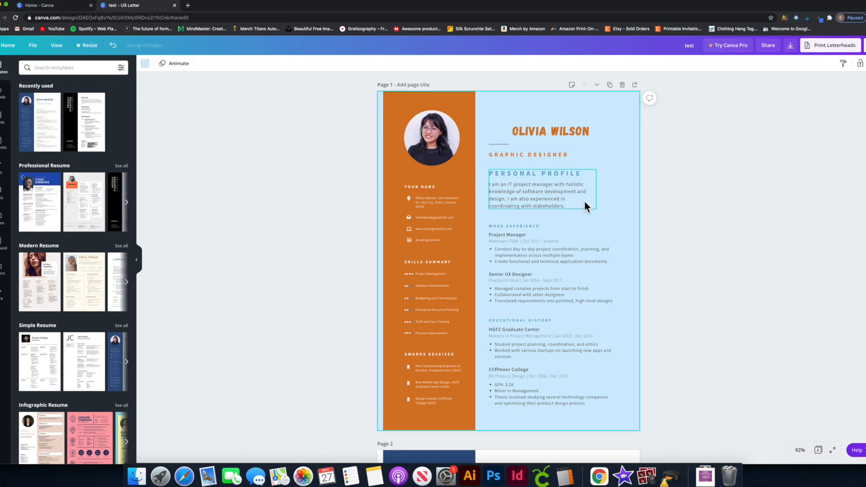
click(567, 192)
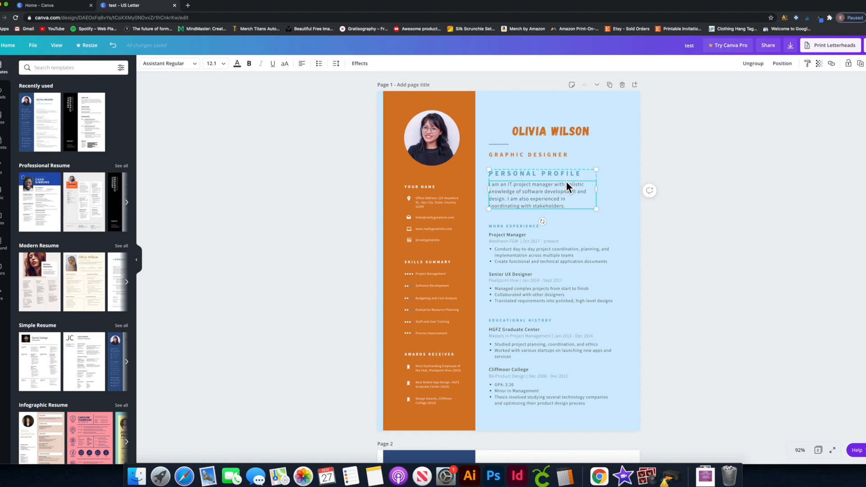
key(shift+Down)
key(shift+Down)
key(shift+Down)
key(shift+Up)
key(shift+Up)
key(shift+Up)
key(shift+Down)
key(shift+Down)
key(shift+Up)
key(shift+Up)
key(shift+Up)
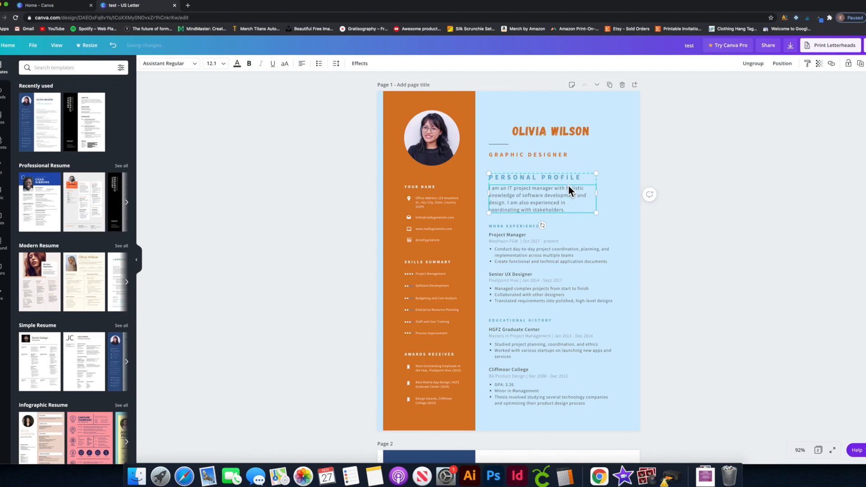
key(shift+Right)
key(shift+Right)
key(shift+Right)
key(shift+Right)
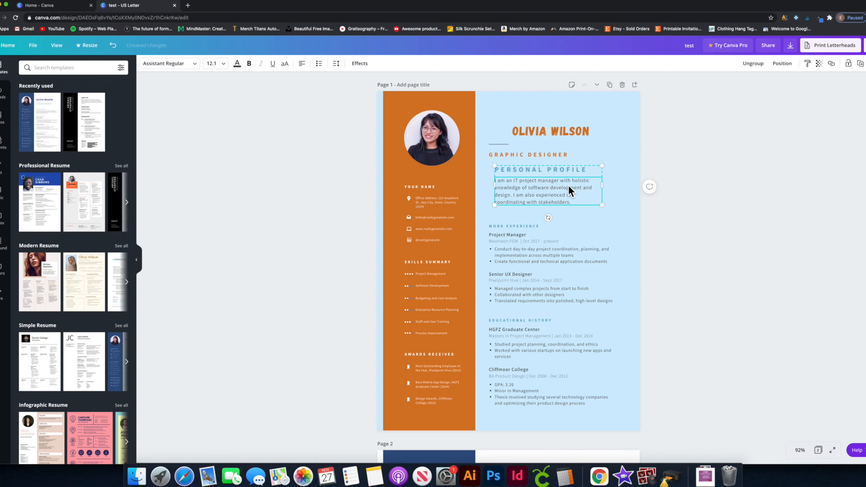
key(shift+Left)
key(shift+Left)
key(shift+Left)
key(shift+Left)
key(Left)
key(Left)
key(Left)
key(Left)
key(Left)
key(Left)
key(Left)
key(Left)
key(Left)
key(Left)
key(Left)
key(Left)
key(Left)
key(Left)
key(Left)
key(Left)
key(Left)
key(Left)
key(Left)
key(Left)
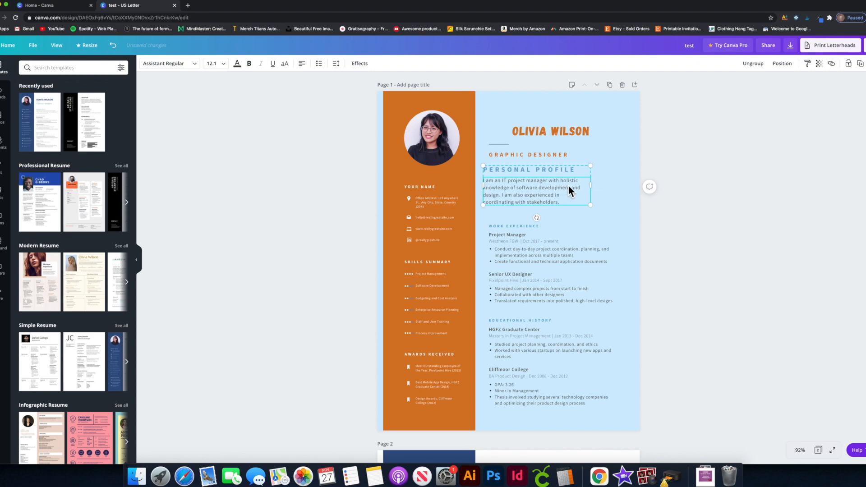
key(Right)
key(Right)
key(Right)
key(Right)
key(Right)
key(Right)
key(Right)
key(Right)
key(Right)
key(Right)
key(Right)
key(Right)
key(Right)
key(Right)
key(Right)
key(Right)
key(Right)
key(Right)
key(Right)
key(Right)
key(Right)
key(Right)
key(Right)
key(Right)
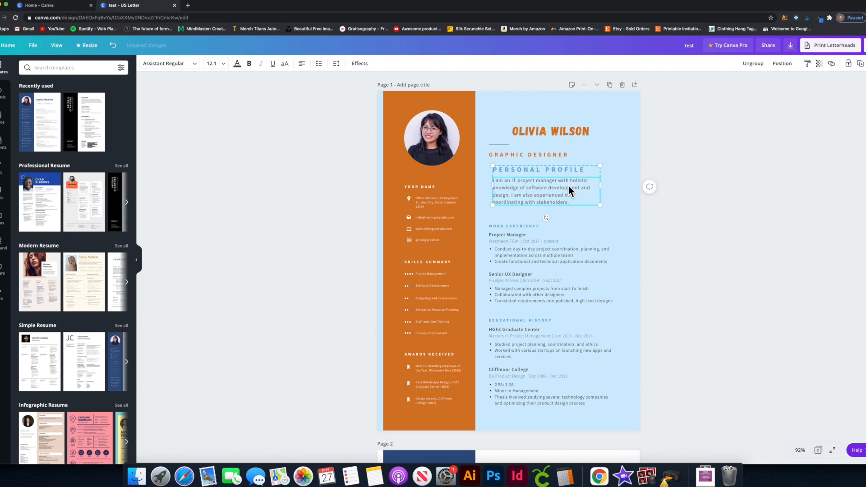
key(Left)
key(Left)
key(Left)
key(Left)
key(Left)
key(Left)
key(Left)
key(Left)
key(Left)
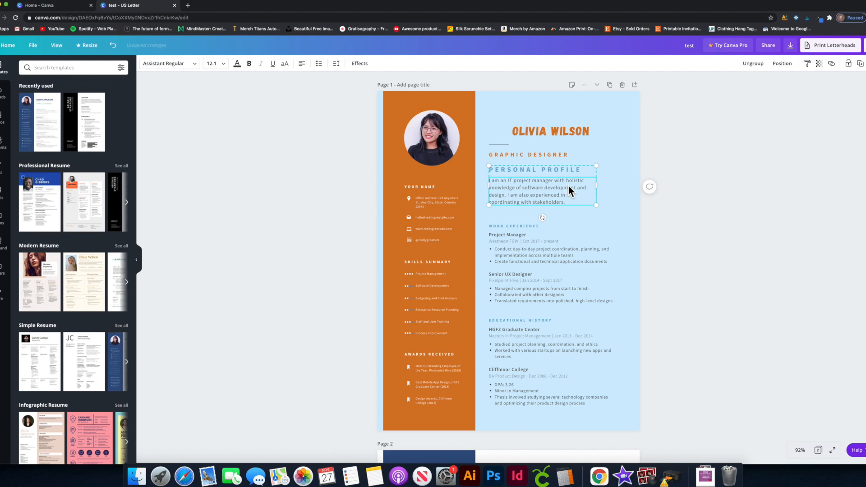
key(Left)
key(Left)
key(Left)
key(Left)
key(Left)
key(Left)
key(Left)
key(Left)
key(Left)
key(Left)
key(Left)
key(Left)
key(Left)
key(Left)
key(Left)
key(Left)
key(Left)
key(Left)
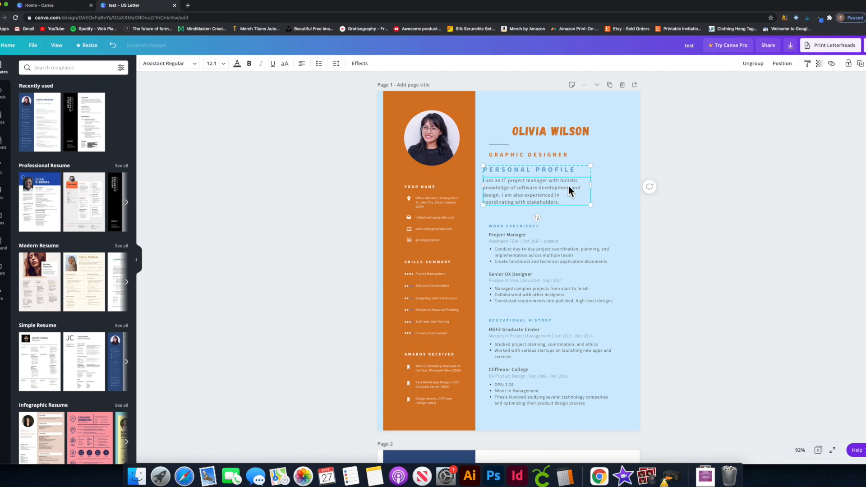
key(Right)
key(Right)
key(Right)
key(Right)
key(Right)
key(Right)
key(Right)
key(Right)
key(Right)
key(Right)
key(Right)
key(Right)
key(Right)
key(Right)
key(Right)
key(Right)
key(Right)
key(Right)
key(Right)
key(Right)
key(Left)
key(Left)
key(Left)
key(Left)
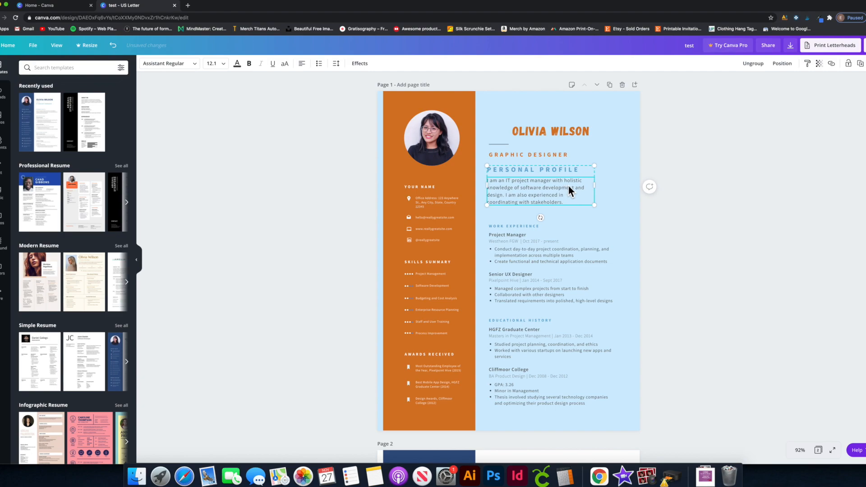
drag(569, 187, 551, 193)
Set the WORK EXPERIENCE heading to font size 16.
click(527, 225)
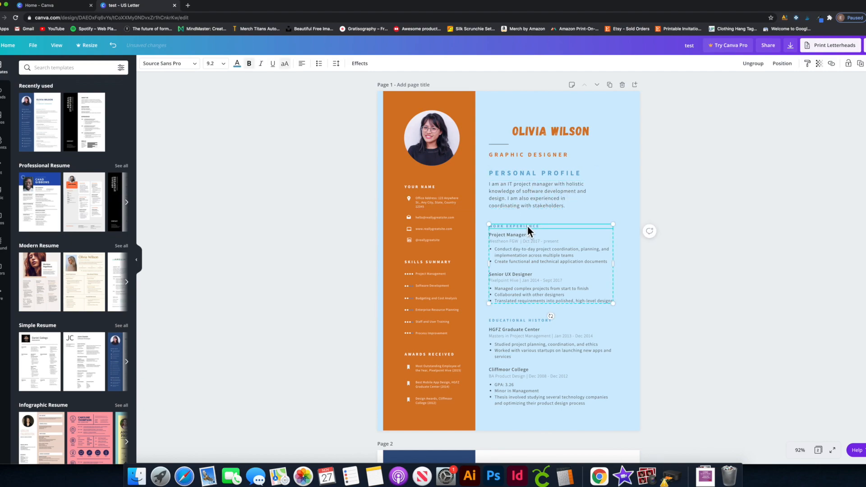
click(532, 174)
double_click(531, 174)
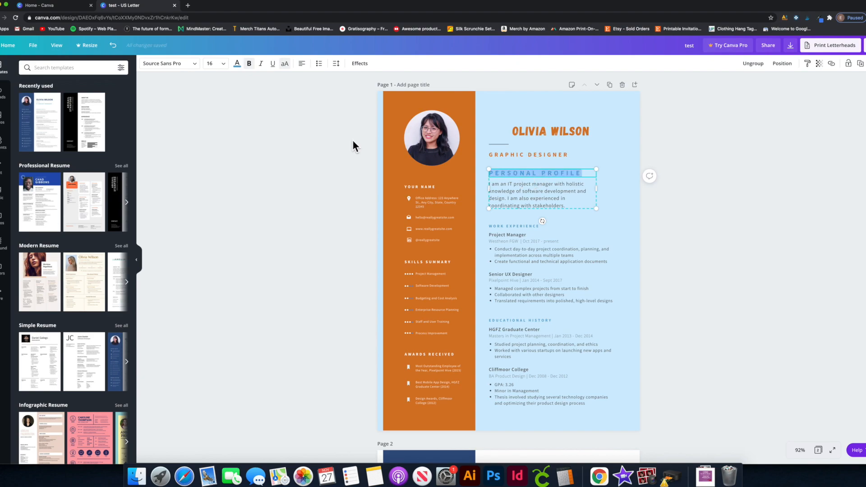
double_click(508, 225)
click(214, 64)
click(214, 64)
click(214, 64)
text(1)
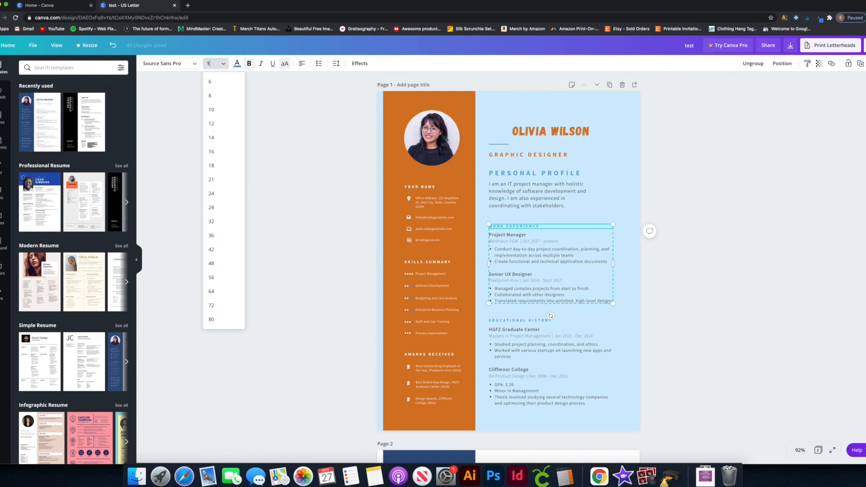
text(6)
key(Return)
Set the EDUCATIONAL HISTORY heading to font size 16.
click(529, 243)
click(532, 320)
click(532, 321)
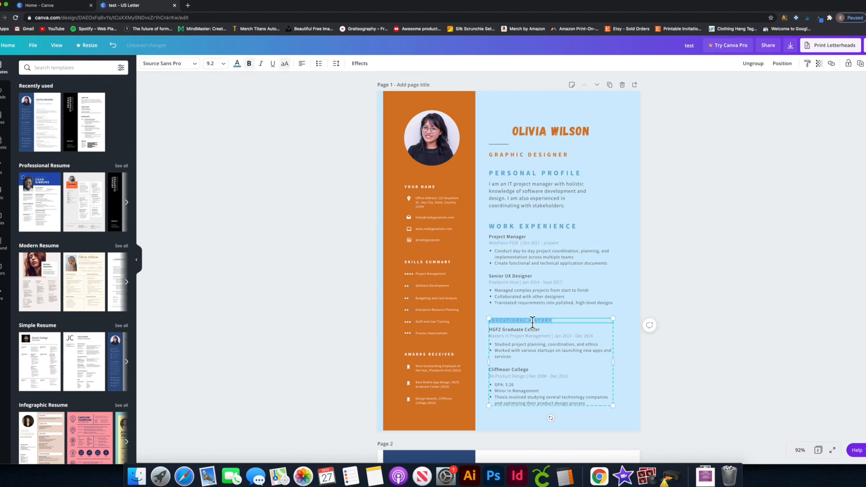
click(214, 65)
text(16)
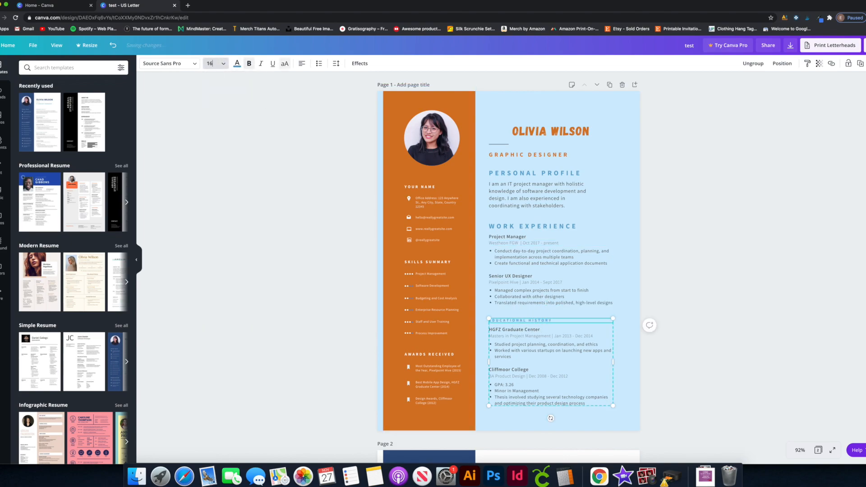
key(Return)
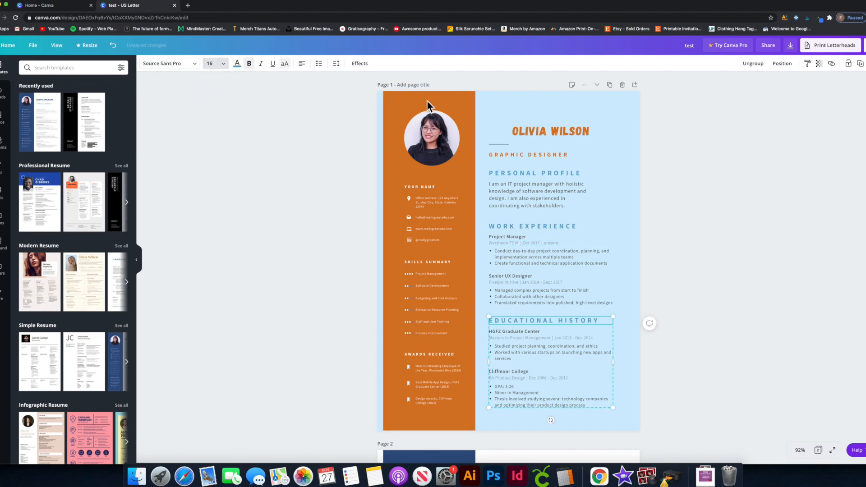
click(696, 180)
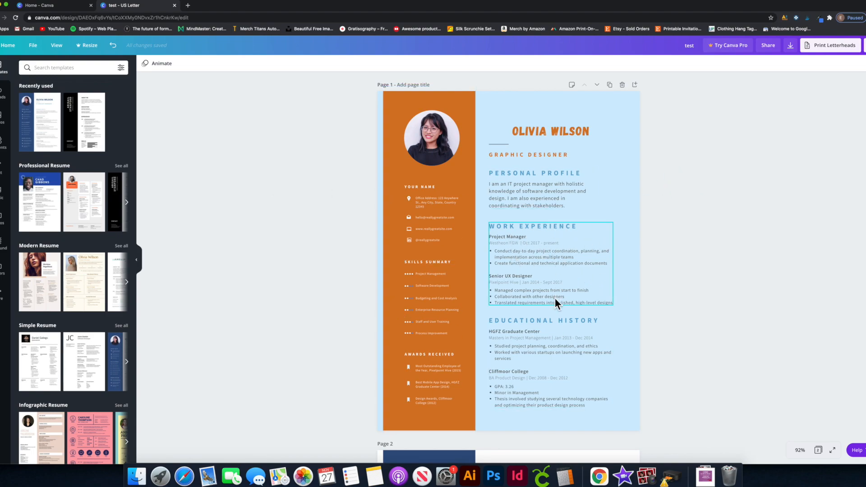
click(582, 275)
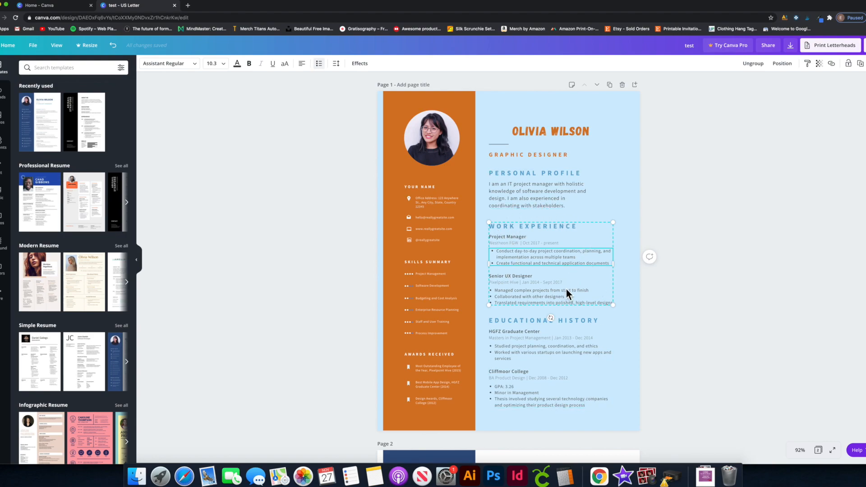
click(687, 210)
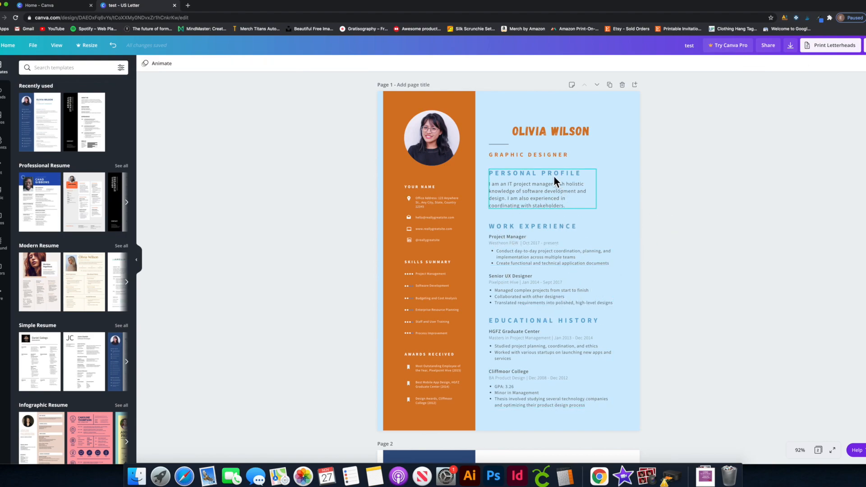
click(486, 219)
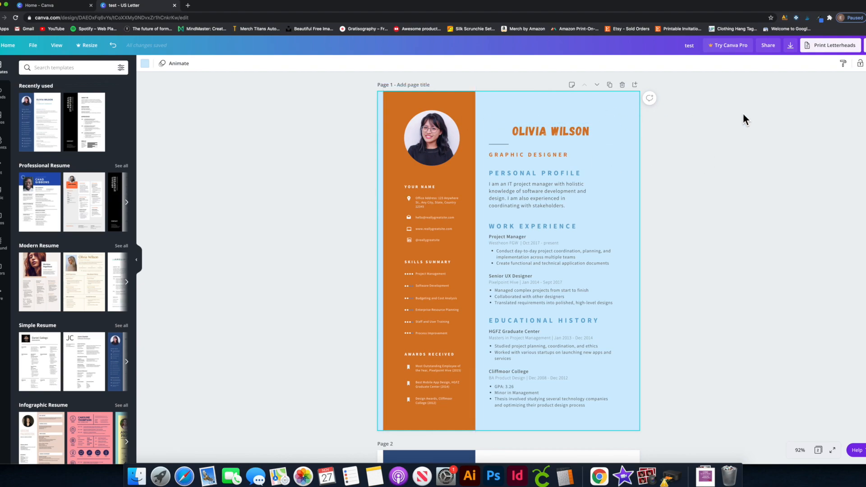
Undo the accidental move of the orange sidebar rectangle and lock it in place.
key(super+z)
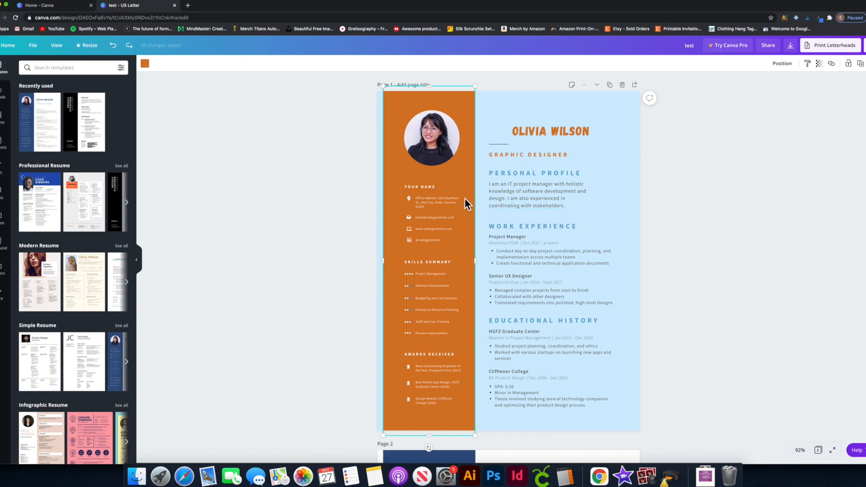
click(453, 200)
drag(453, 201, 558, 206)
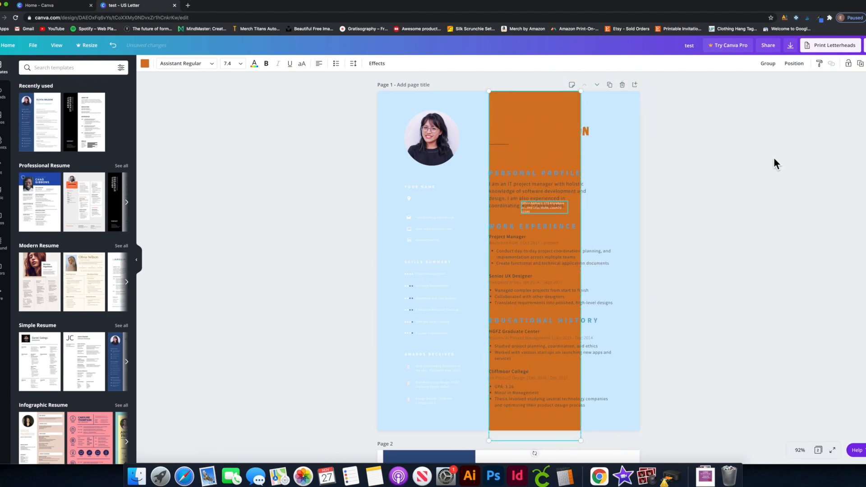
key(super+z)
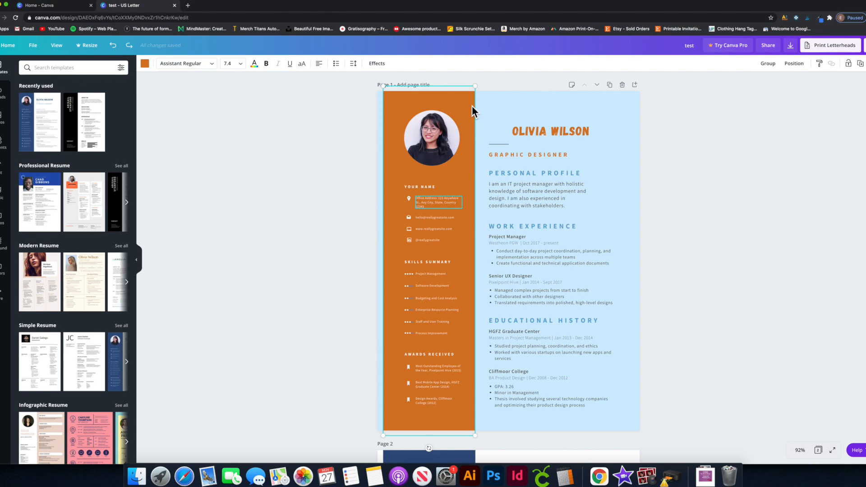
click(648, 117)
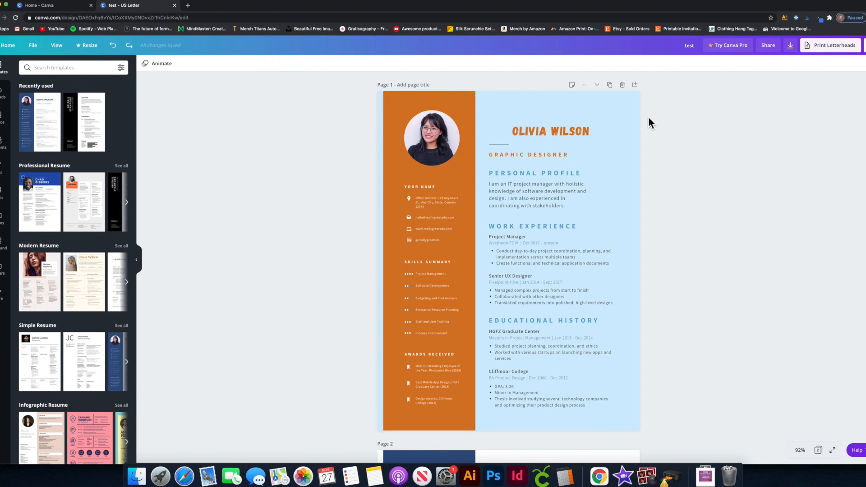
click(466, 107)
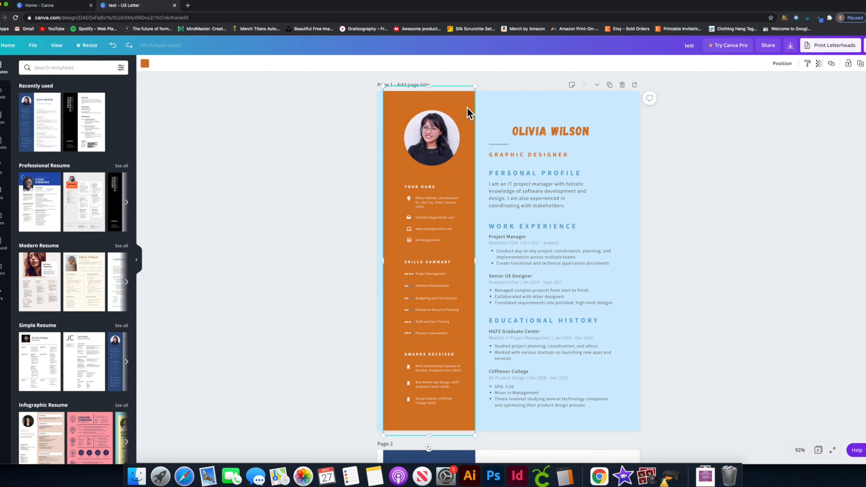
click(853, 69)
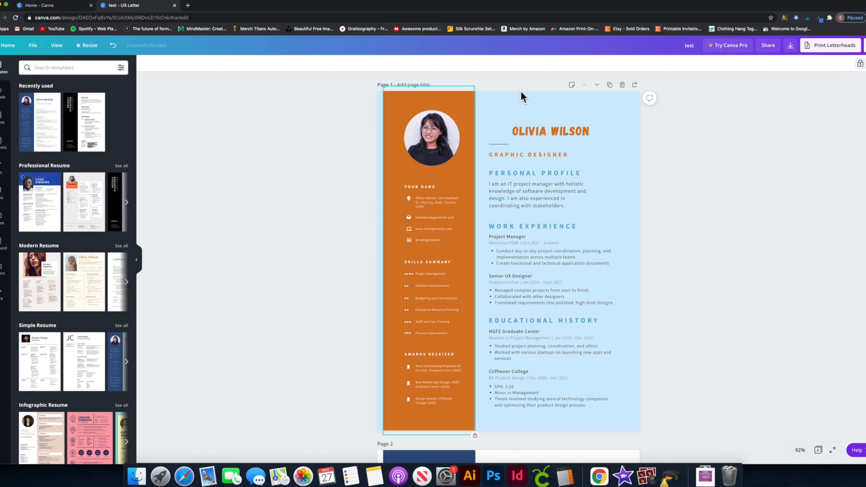
Set the YOUR NAME heading in the orange sidebar to font size 21.
click(382, 106)
drag(390, 101, 259, 107)
drag(395, 100, 332, 180)
drag(406, 98, 351, 148)
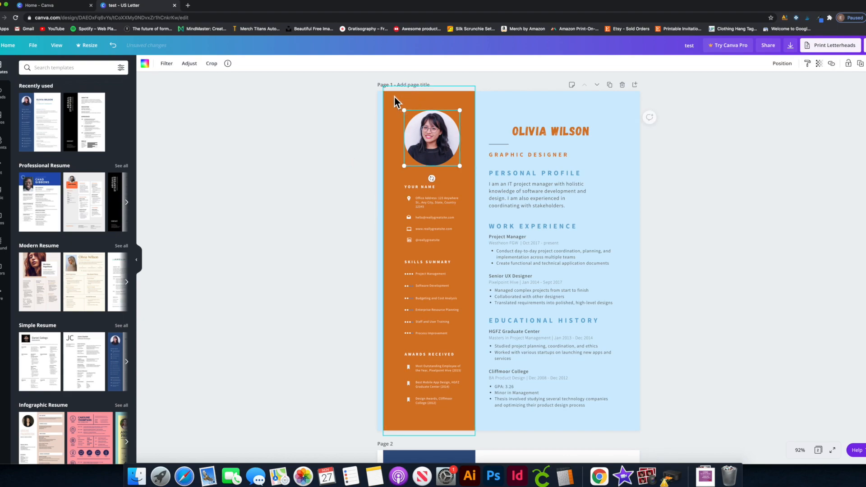
drag(392, 98, 343, 135)
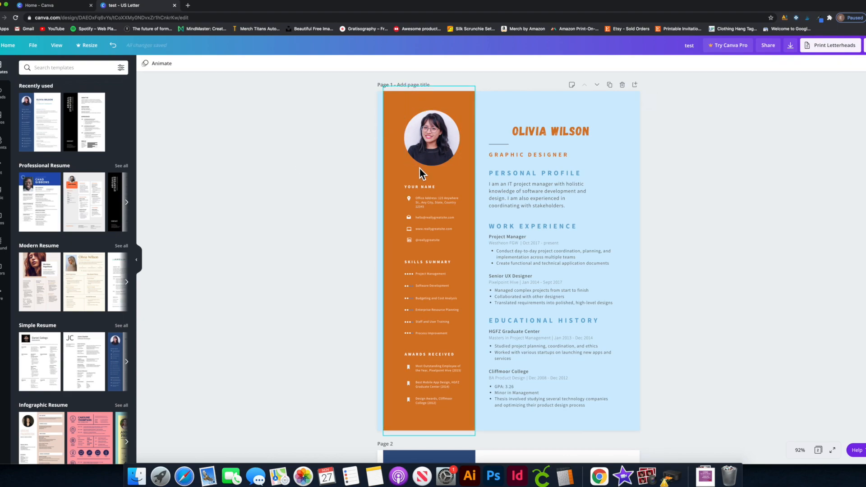
mouse_move(421, 186)
mouse_down()
mouse_move(435, 176)
mouse_move(417, 175)
mouse_move(426, 189)
mouse_up()
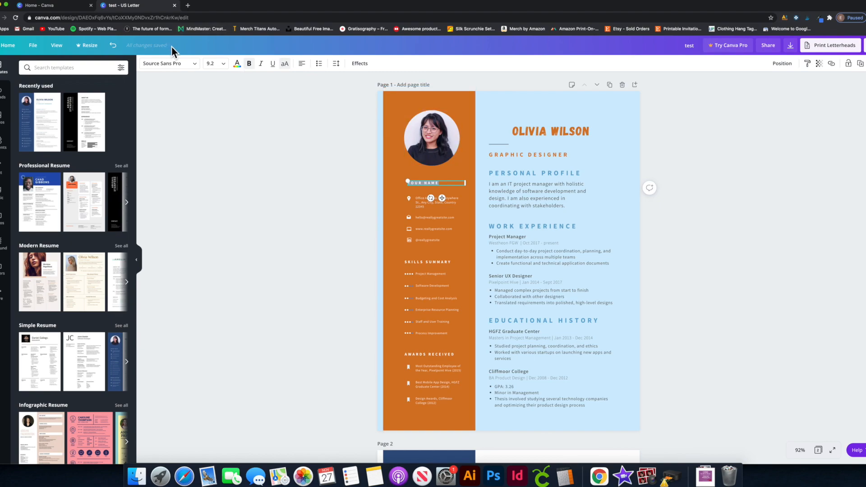
click(212, 63)
click(215, 180)
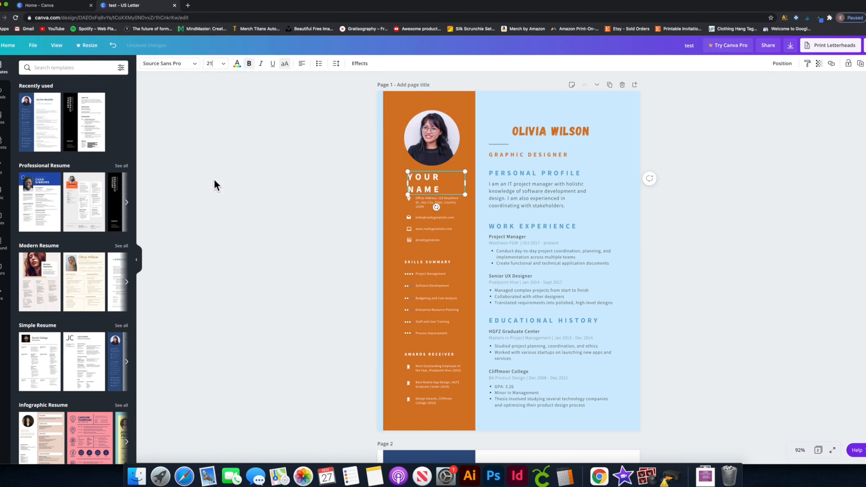
Browse the font list and close it without changing the font.
click(194, 64)
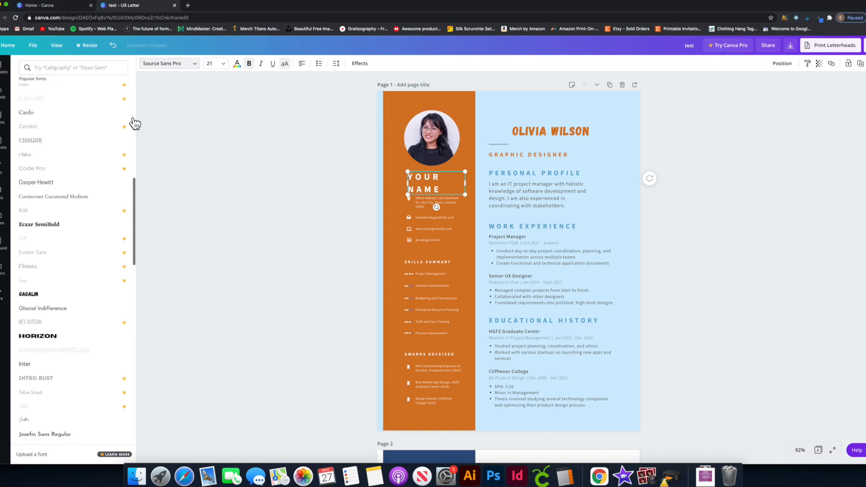
scroll(88, 267, down, 15)
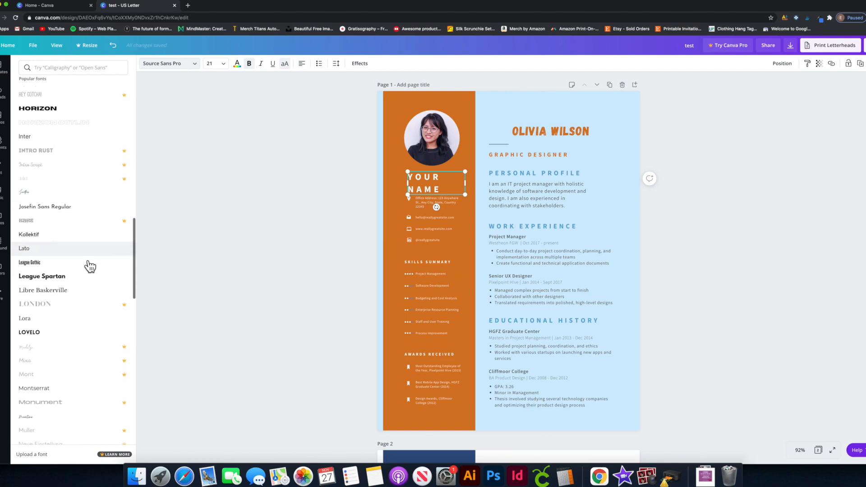
scroll(90, 266, down, 2)
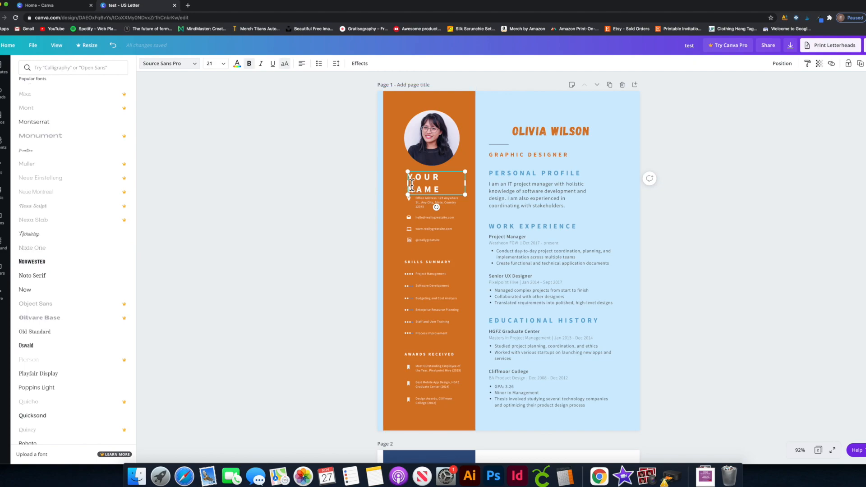
scroll(412, 182, down, 1)
click(376, 179)
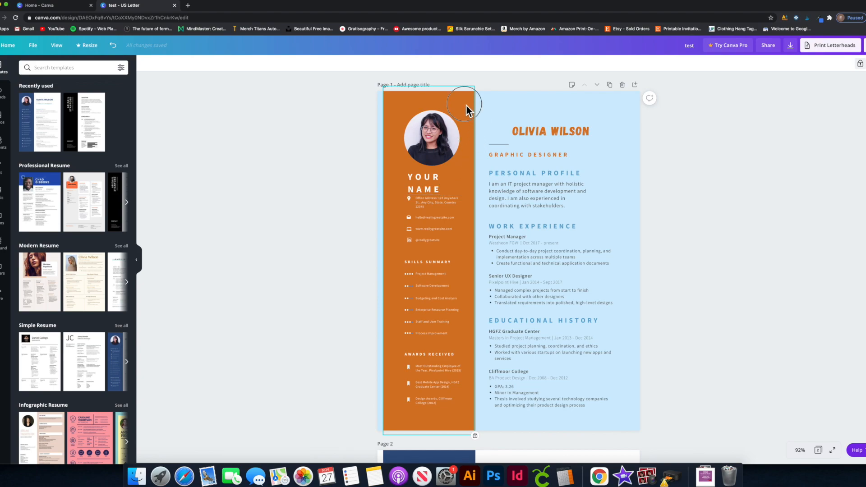
click(424, 182)
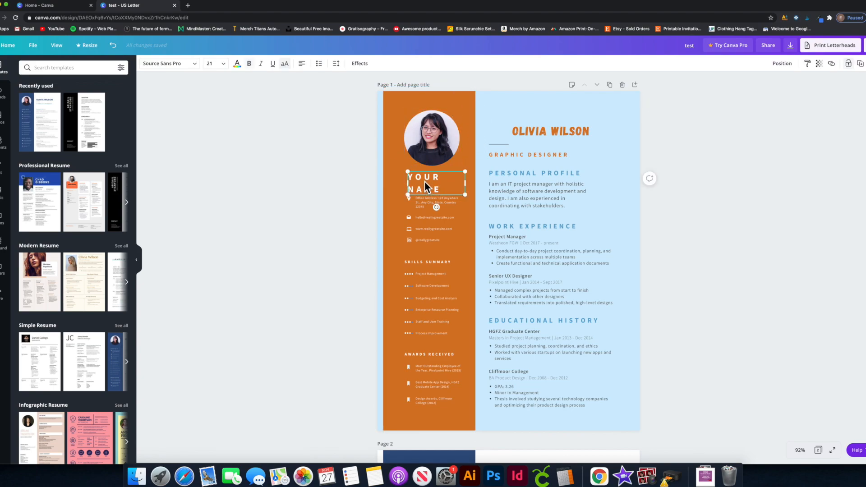
click(470, 104)
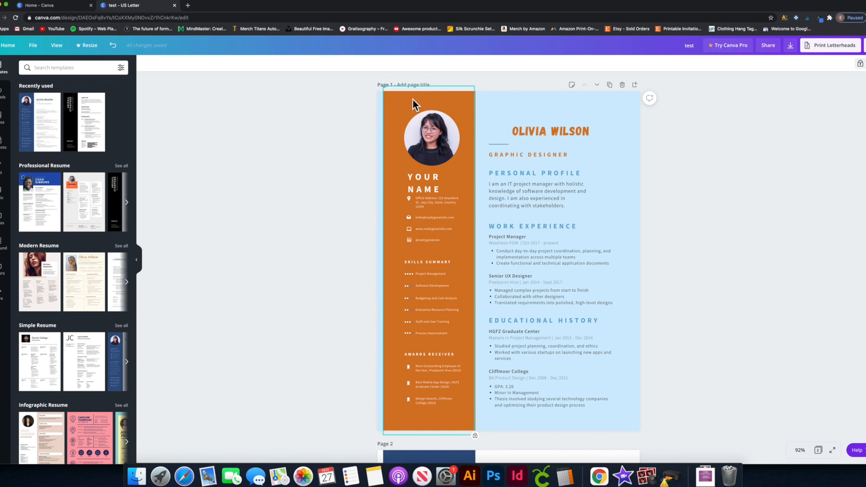
click(860, 63)
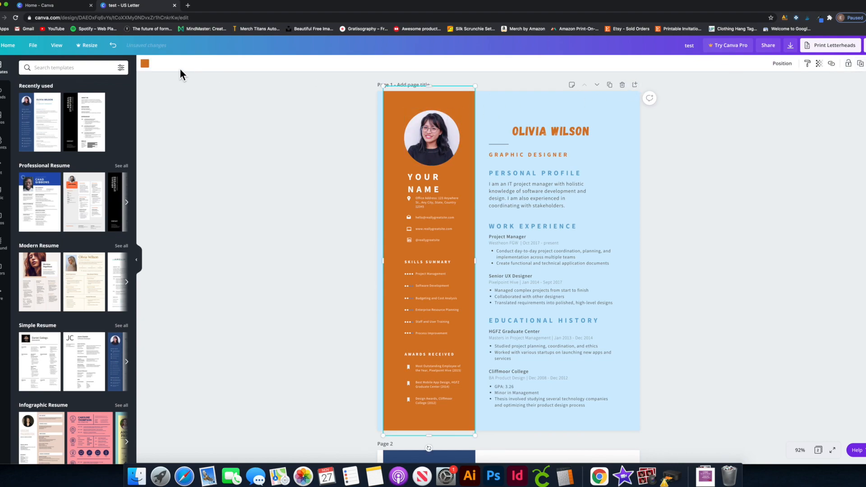
click(145, 64)
click(89, 137)
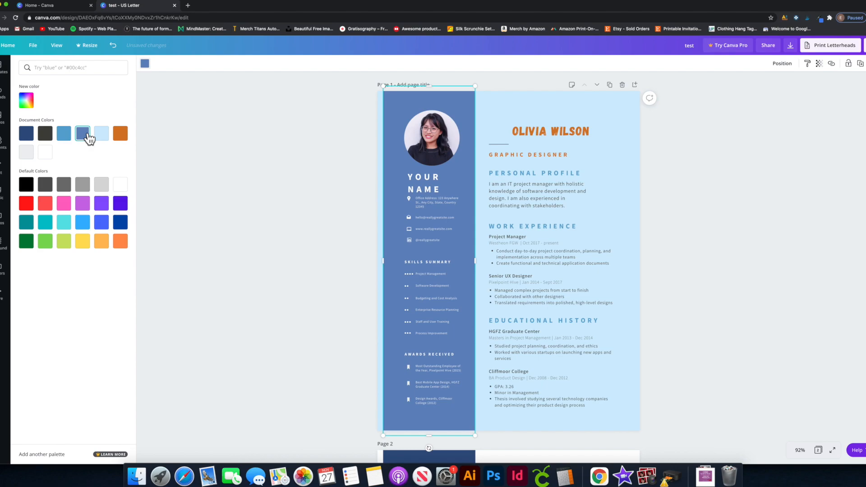
click(120, 135)
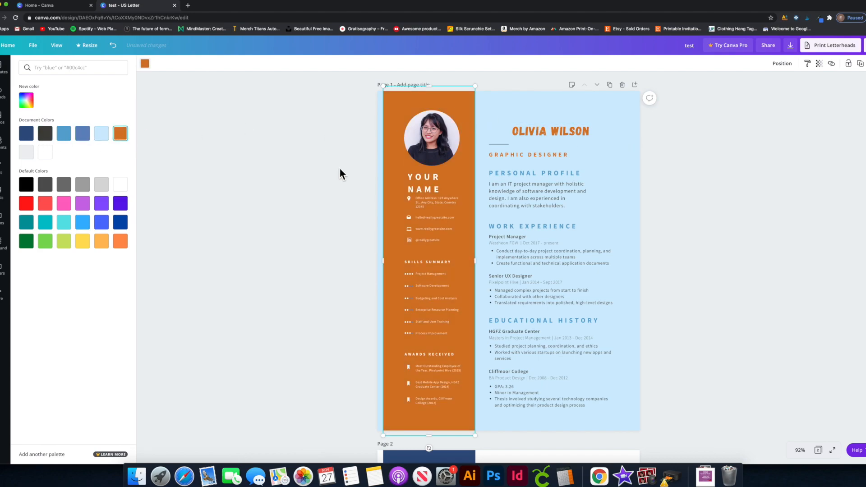
click(472, 151)
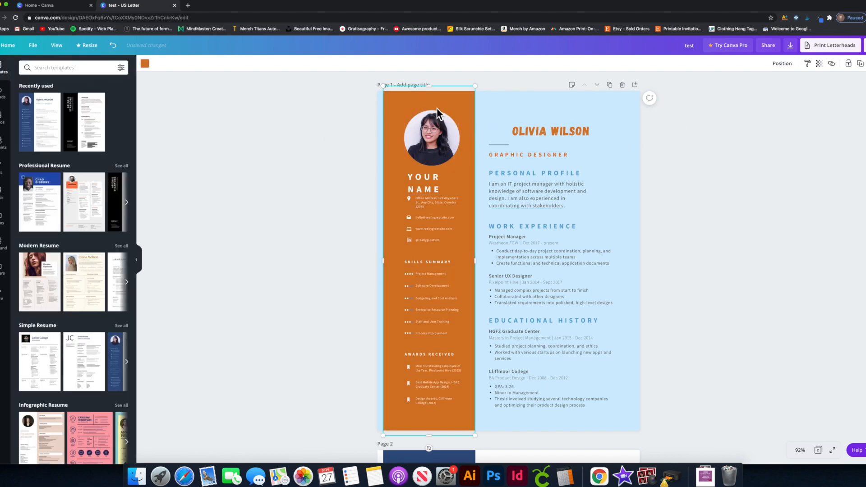
click(720, 186)
click(464, 107)
click(848, 63)
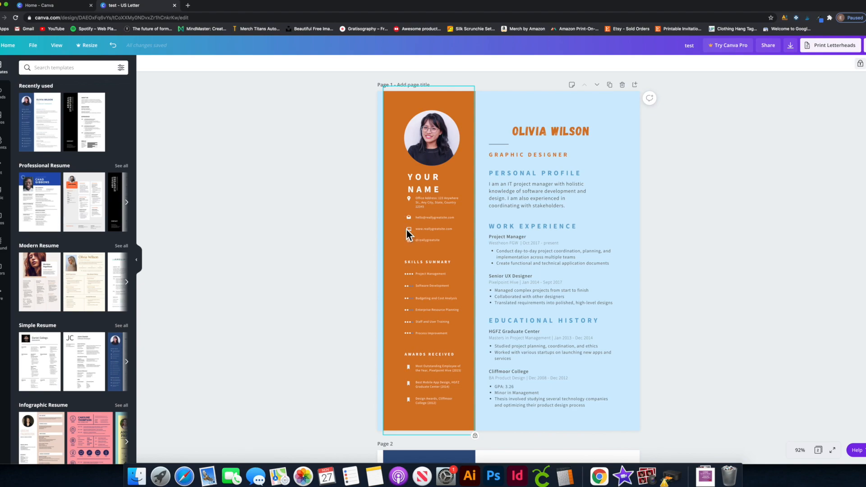
Delete the website contact line and move the social handle line up under the email.
click(454, 231)
key(Delete)
click(449, 241)
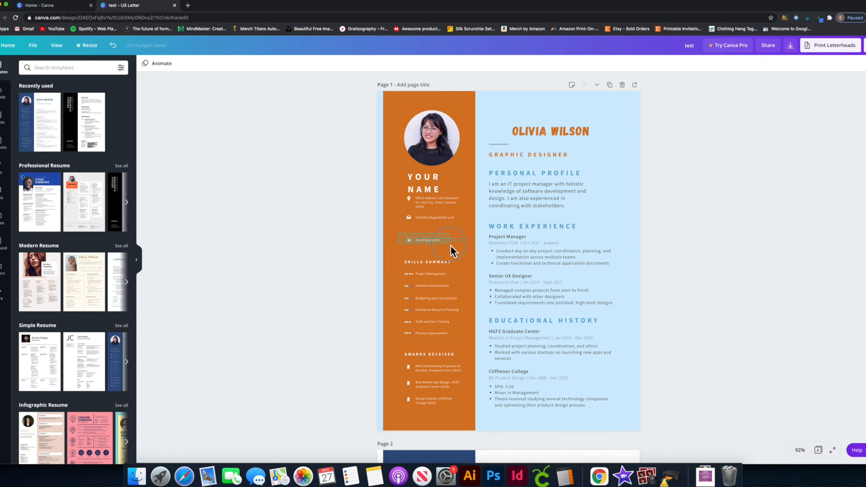
key(shift+Up)
key(shift+Up)
key(shift+Up)
key(shift+Up)
key(shift+Up)
key(shift+Up)
key(shift+Up)
key(shift+Up)
key(shift+Up)
key(shift+Up)
key(shift+Down)
key(shift+Down)
key(shift+Down)
key(shift+Down)
key(shift+Down)
key(shift+Down)
key(shift+Down)
key(Up)
key(Up)
key(Up)
key(Up)
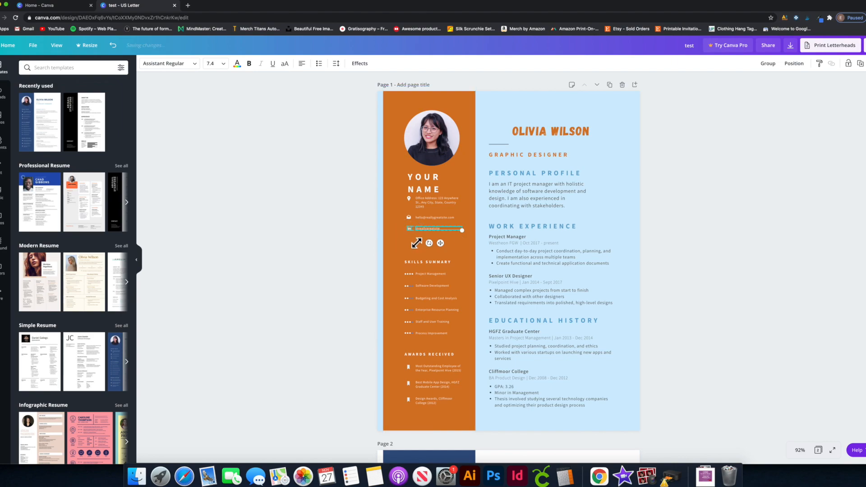
key(Escape)
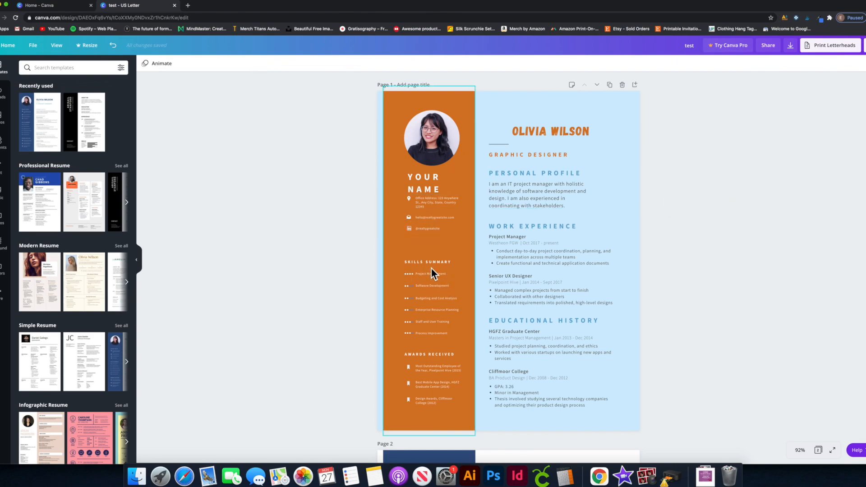
Delete the Skills Summary block and move Awards Received up below the contact details.
drag(398, 250, 459, 344)
key(Delete)
drag(399, 335, 467, 416)
drag(435, 358, 431, 258)
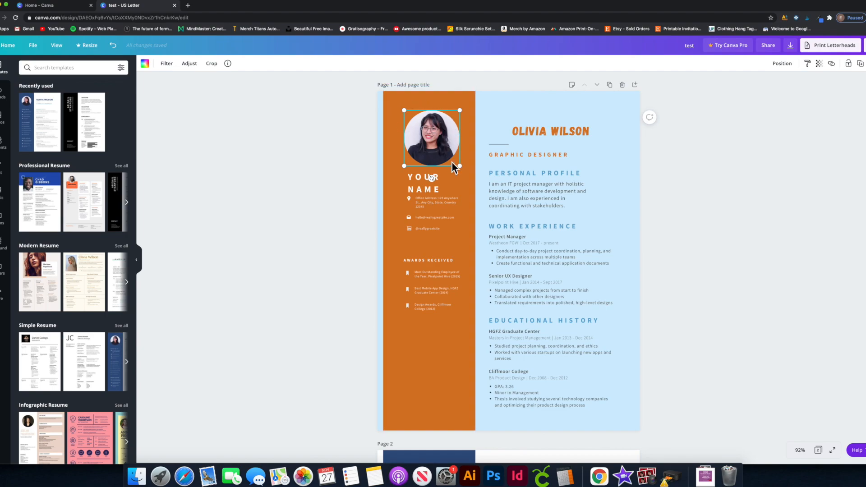
Marquee-select and delete every element on page 2, including the leftover small text boxes.
scroll(466, 182, down, 3)
scroll(466, 182, up, 3)
scroll(454, 161, down, 7)
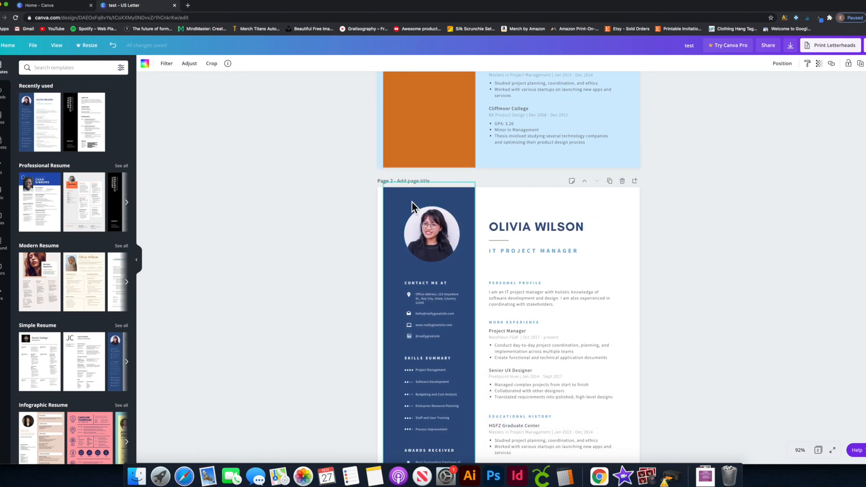
drag(341, 190, 704, 421)
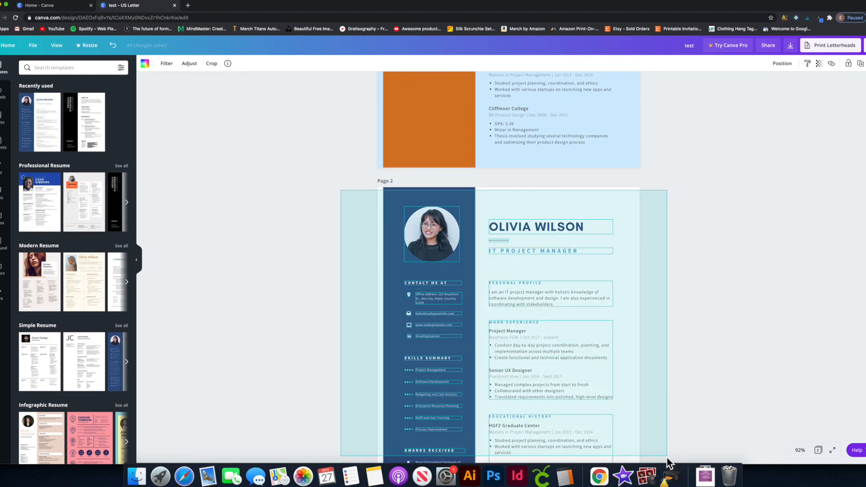
key(Delete)
scroll(543, 294, down, 2)
drag(398, 310, 665, 450)
key(Delete)
drag(384, 123, 667, 389)
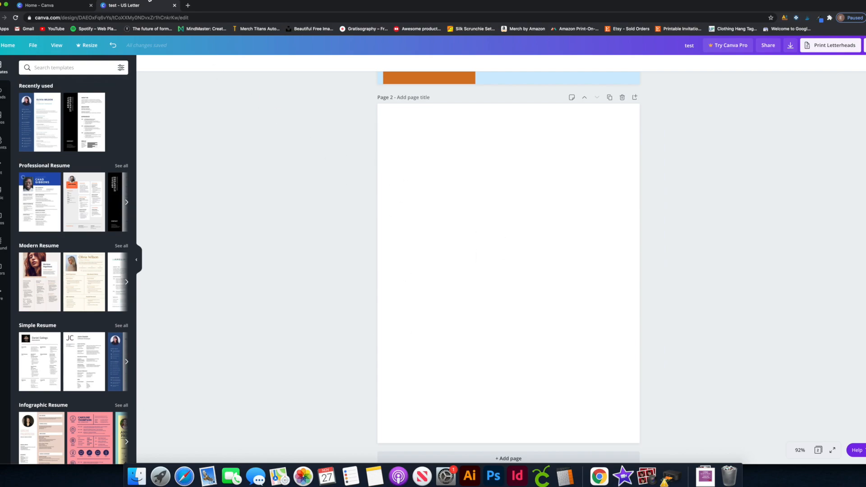
In a new tab, search Unsplash for 'face' and open the smiling woman's photo.
click(188, 5)
click(310, 29)
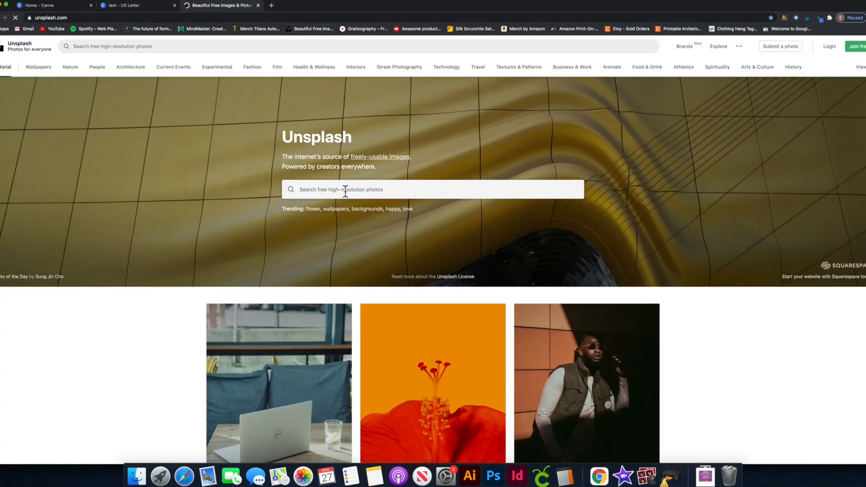
click(344, 190)
text(F)
key(Return)
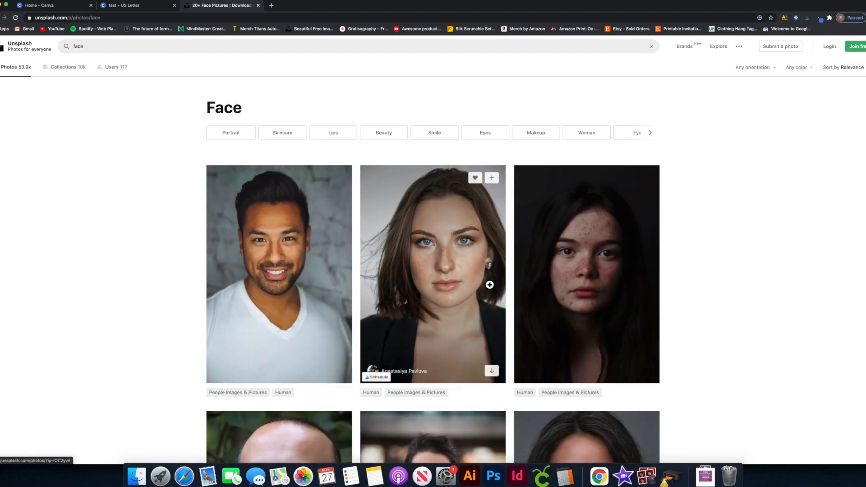
scroll(479, 280, down, 5)
scroll(479, 280, down, 3)
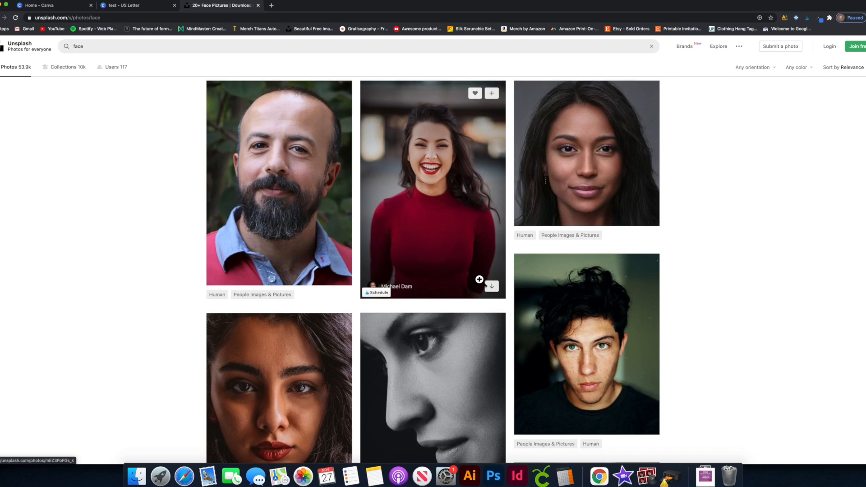
scroll(475, 273, down, 2)
scroll(464, 261, up, 1)
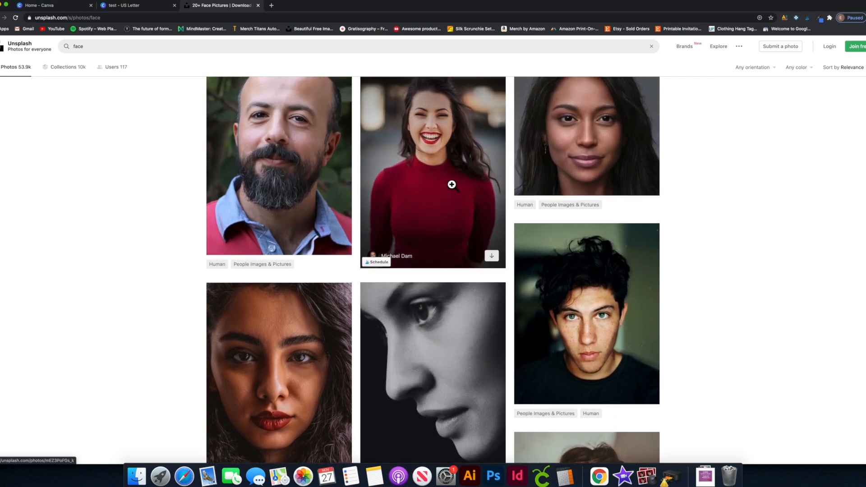
click(451, 185)
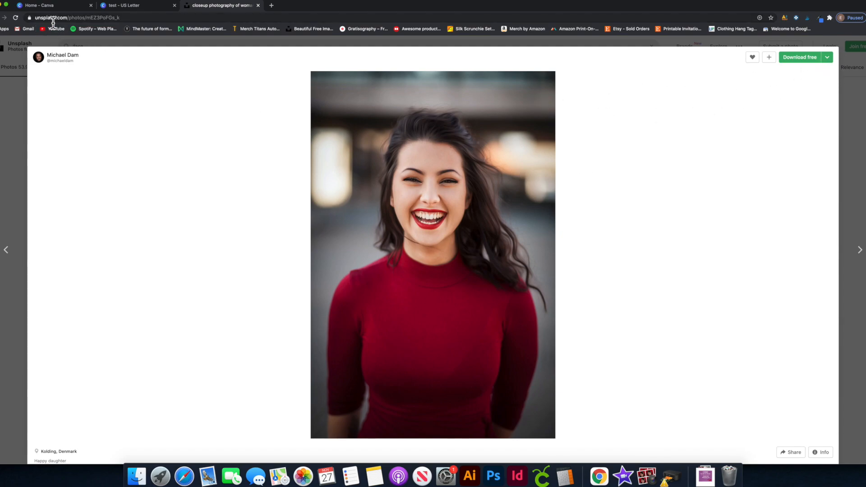
Download the Medium-size version of the photo and return to the Canva tab.
mouse_move(55, 22)
mouse_down()
mouse_move(135, 23)
mouse_move(56, 22)
mouse_up()
click(153, 21)
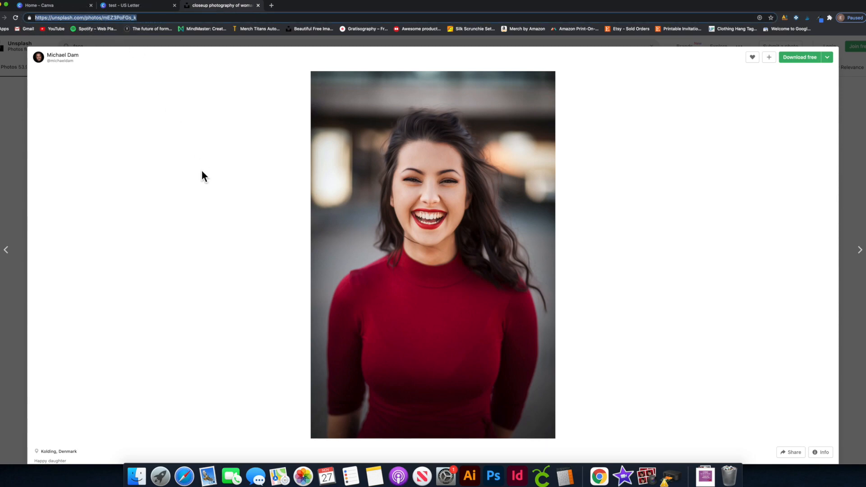
click(827, 58)
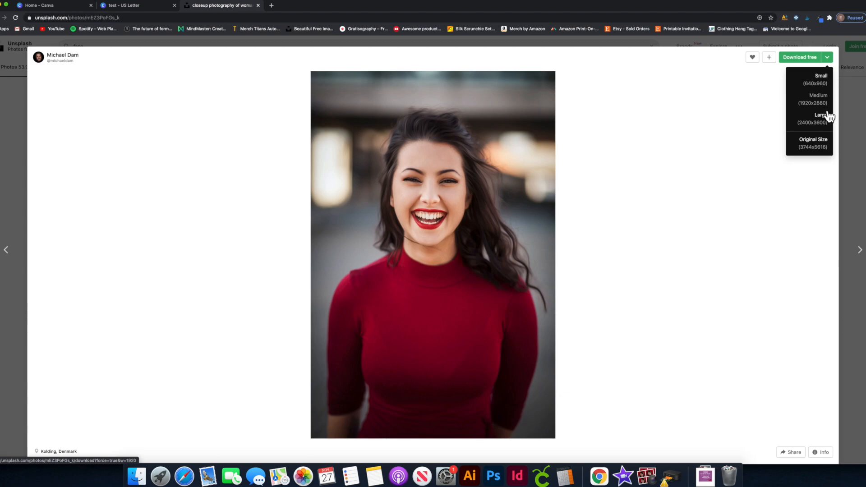
click(817, 101)
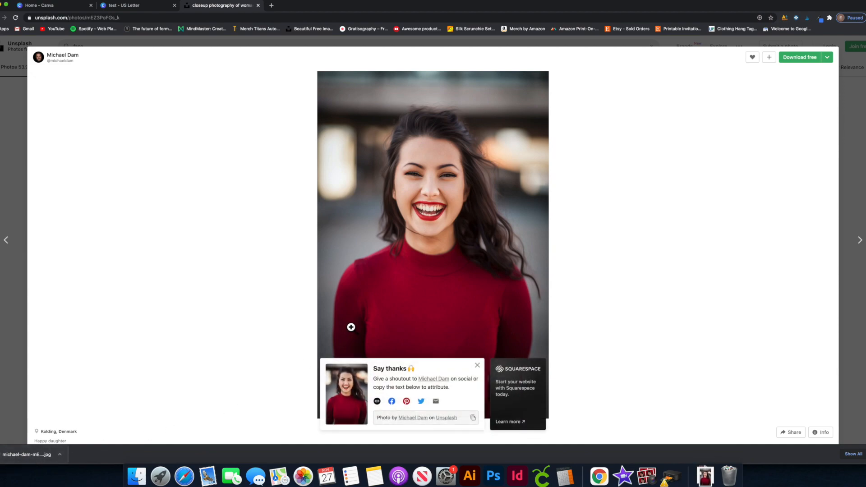
click(146, 5)
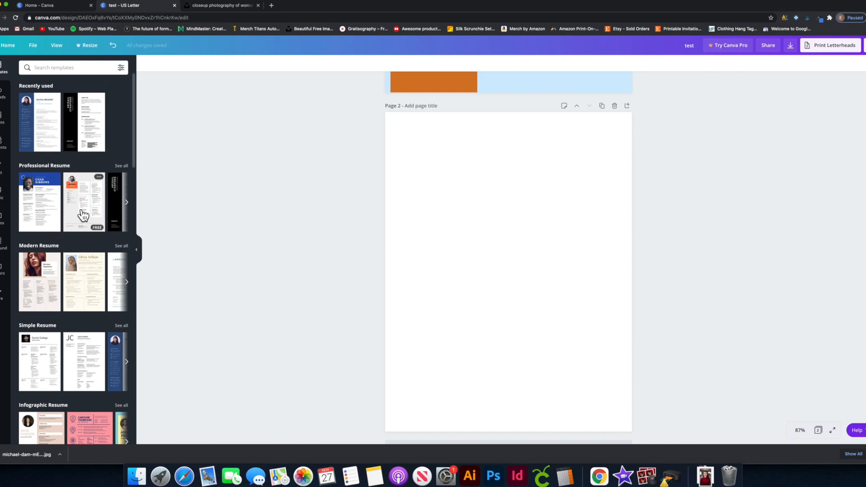
scroll(310, 148, up, 7)
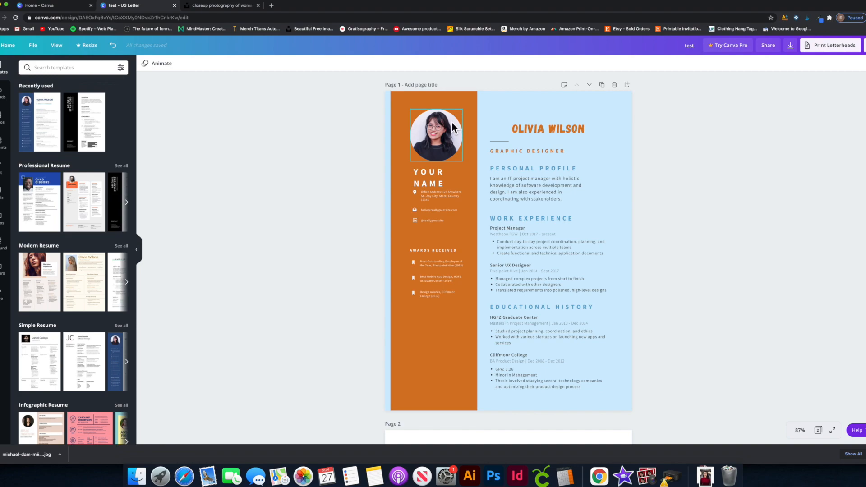
scroll(441, 149, down, 5)
scroll(440, 146, down, 4)
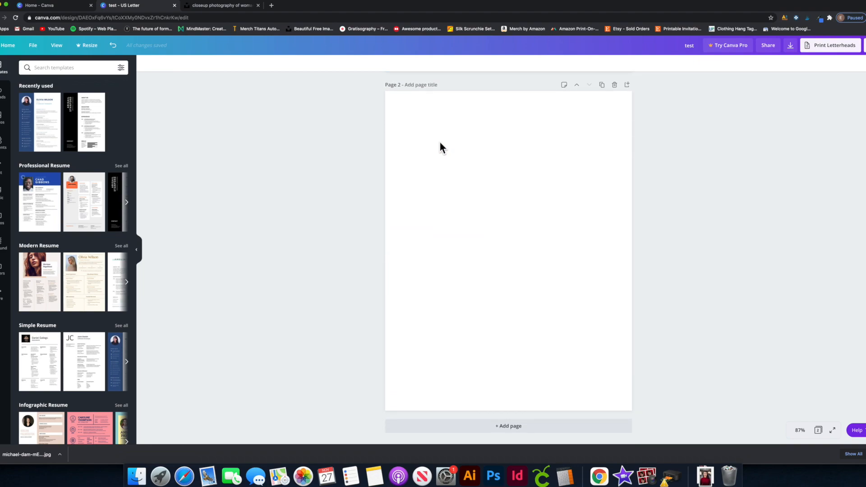
Upload the downloaded red-top portrait from the computer and add it to page 2.
click(5, 95)
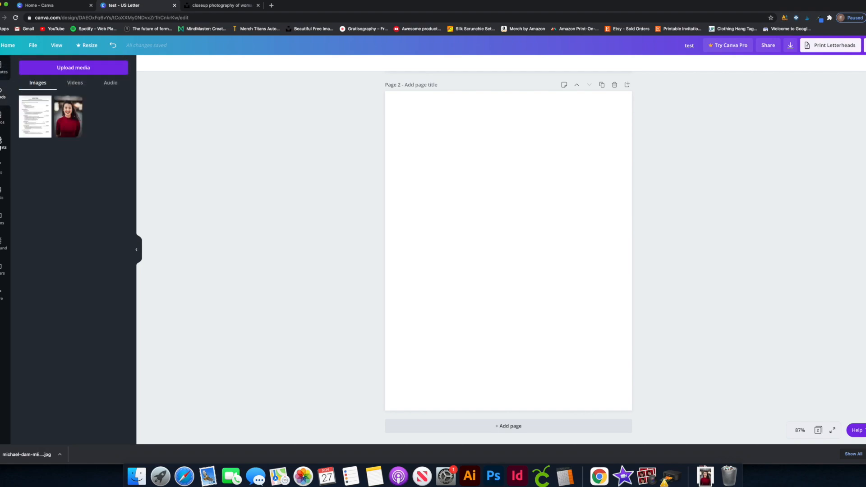
click(81, 71)
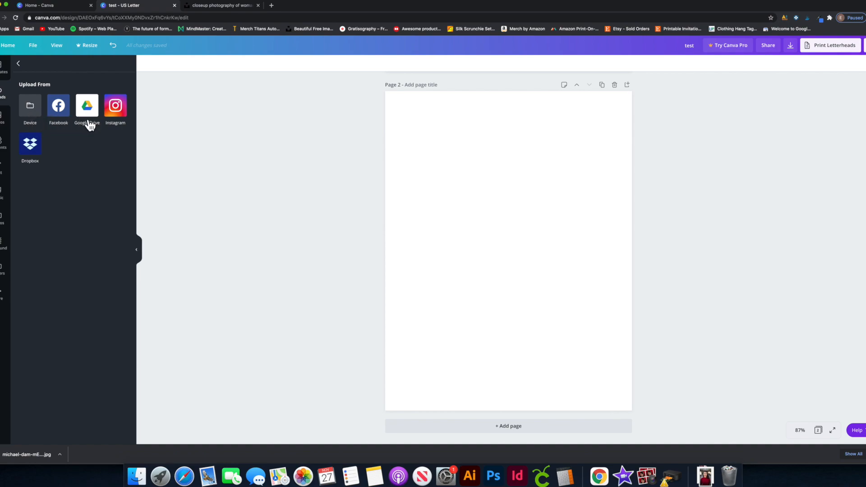
click(38, 116)
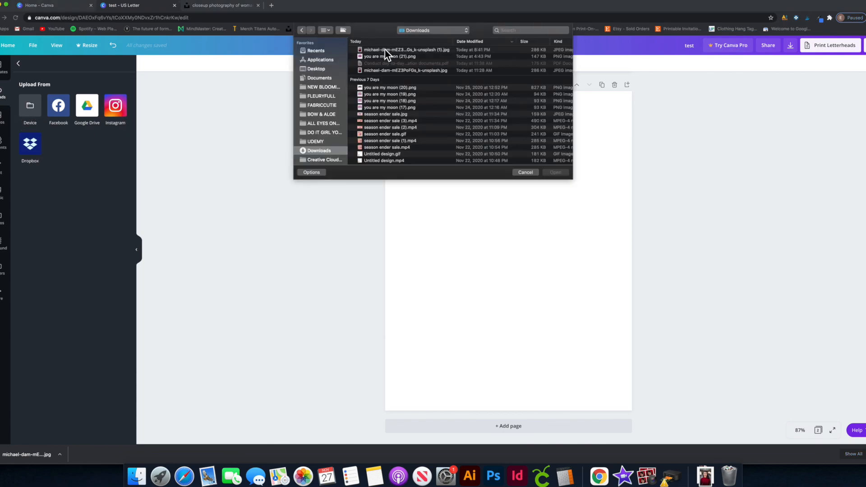
click(381, 51)
click(563, 168)
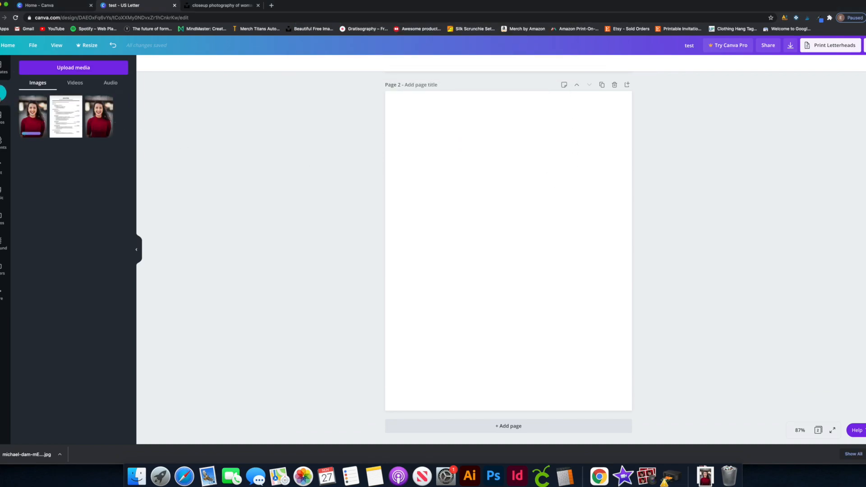
click(40, 116)
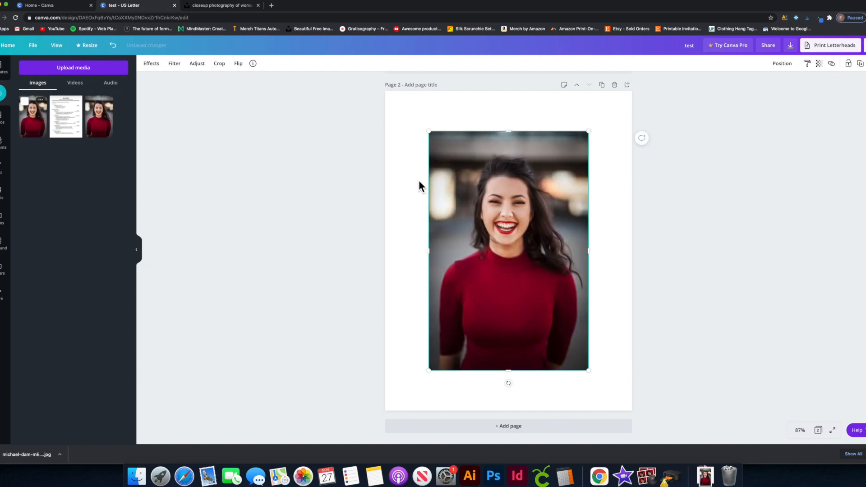
Crop the photo's top, bottom, left and right edges to a near-square head-and-shoulders shot.
drag(513, 136, 516, 134)
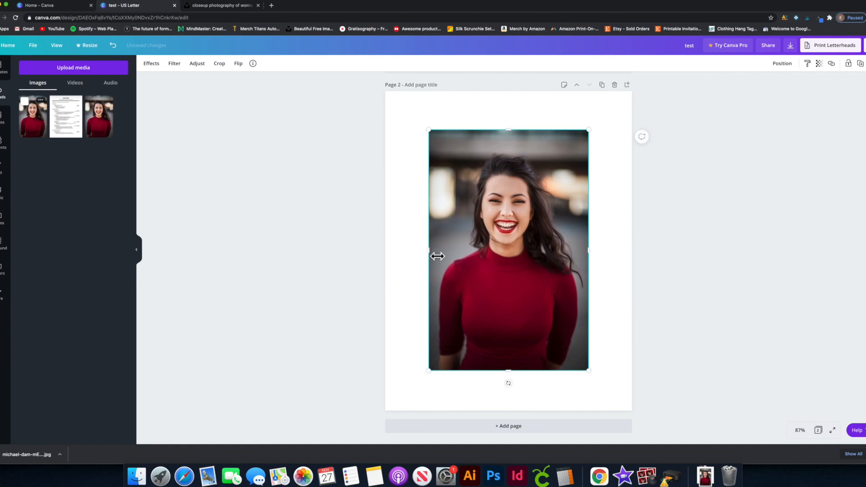
mouse_move(515, 134)
mouse_down()
mouse_move(515, 149)
mouse_move(509, 143)
mouse_up()
drag(511, 372, 508, 271)
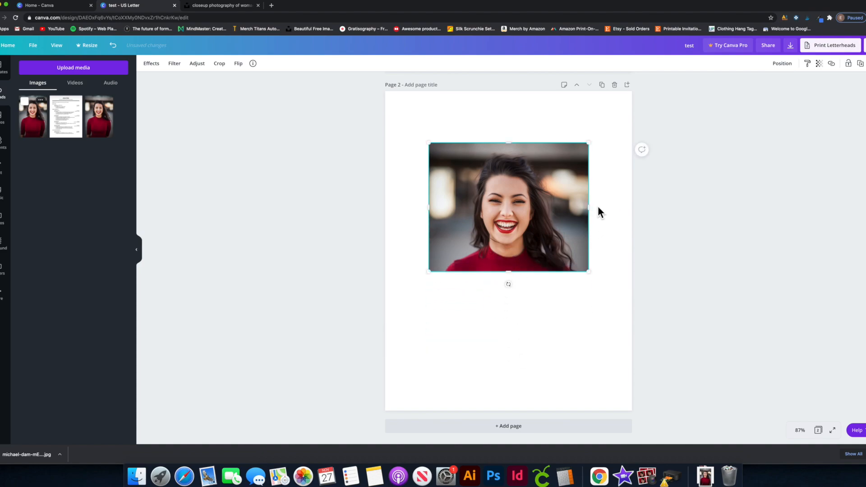
drag(589, 207, 574, 205)
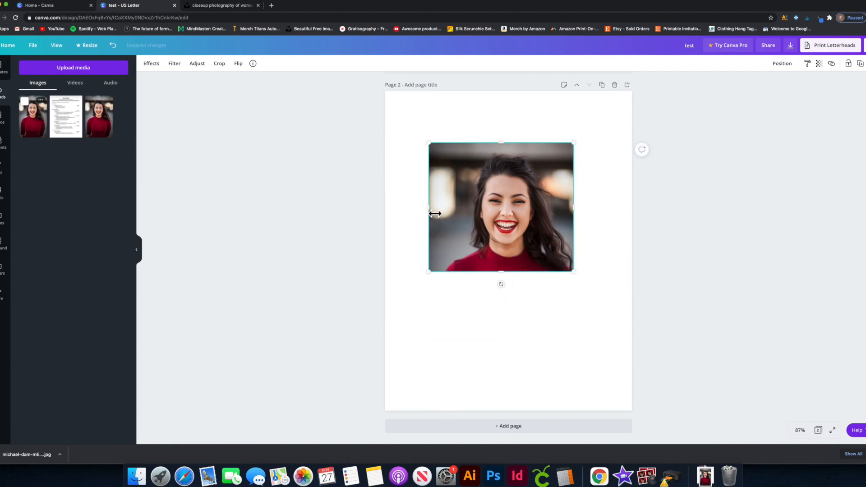
drag(435, 214, 449, 207)
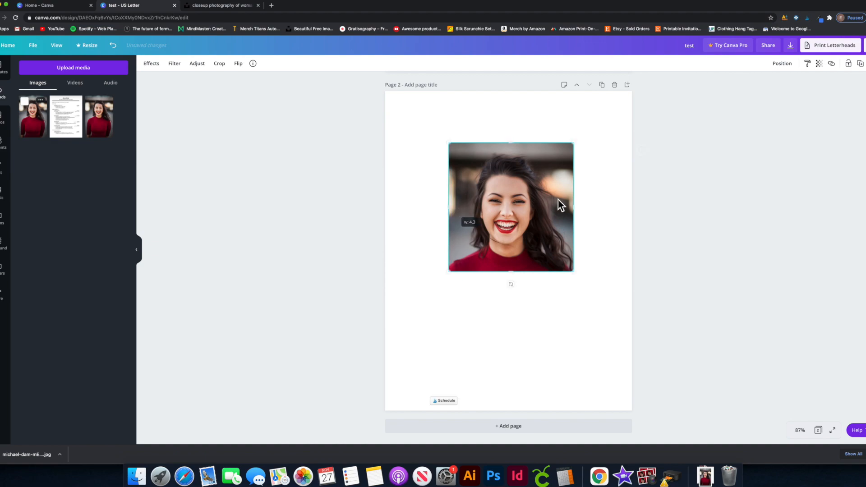
drag(574, 208, 569, 208)
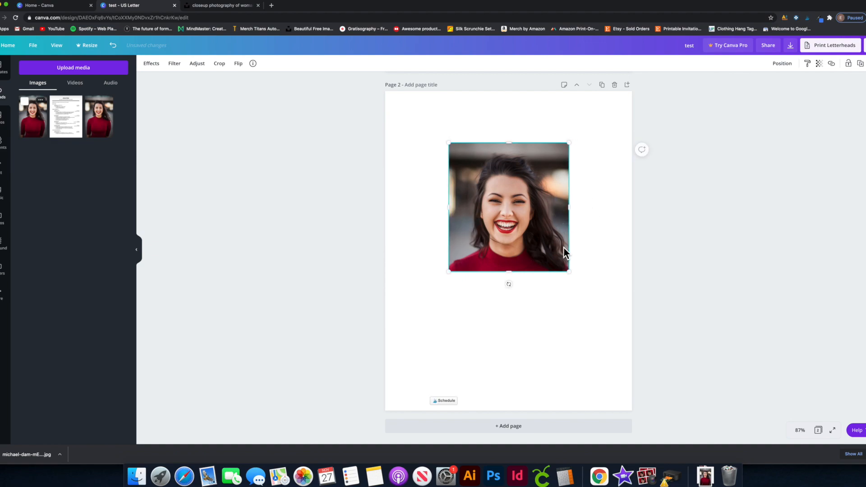
scroll(580, 253, up, 3)
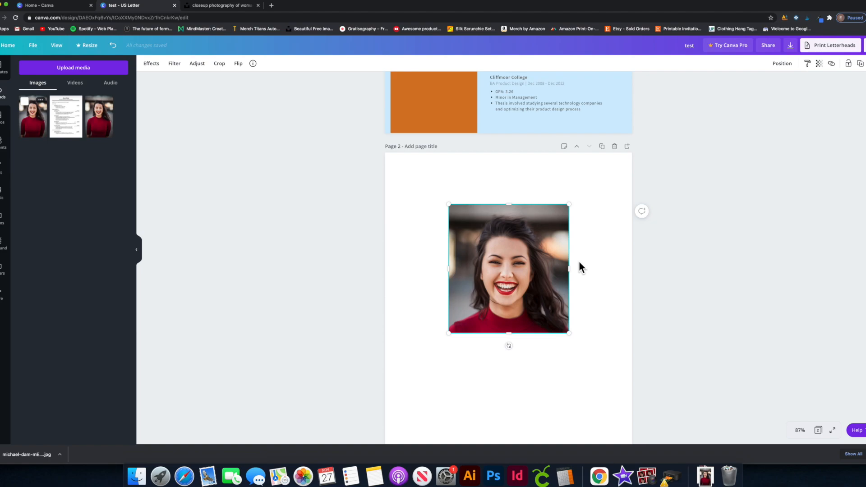
Shrink the cropped photo and drop it into page 1's circular headshot frame, then zoom to 75%.
scroll(576, 266, down, 5)
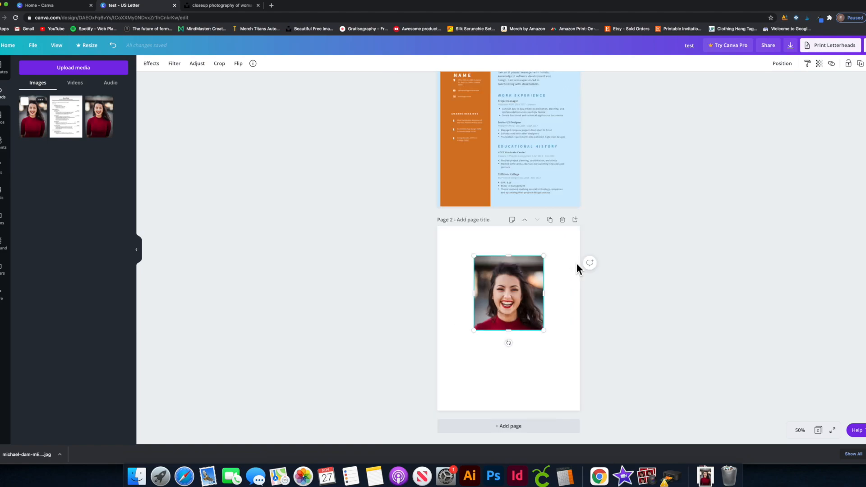
scroll(576, 263, down, 3)
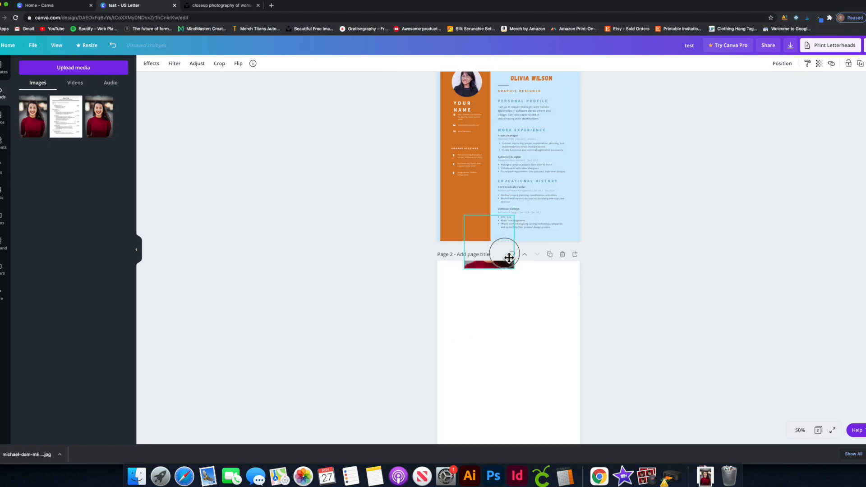
drag(506, 256, 509, 283)
scroll(538, 281, up, 2)
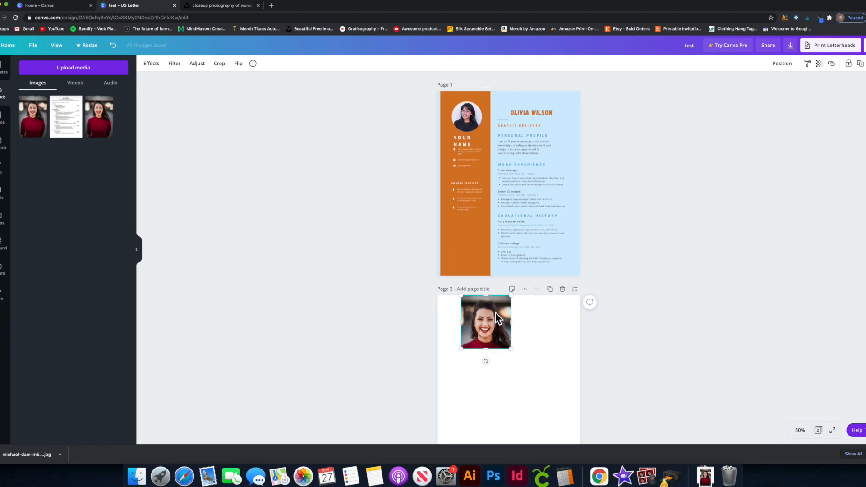
drag(492, 315, 476, 124)
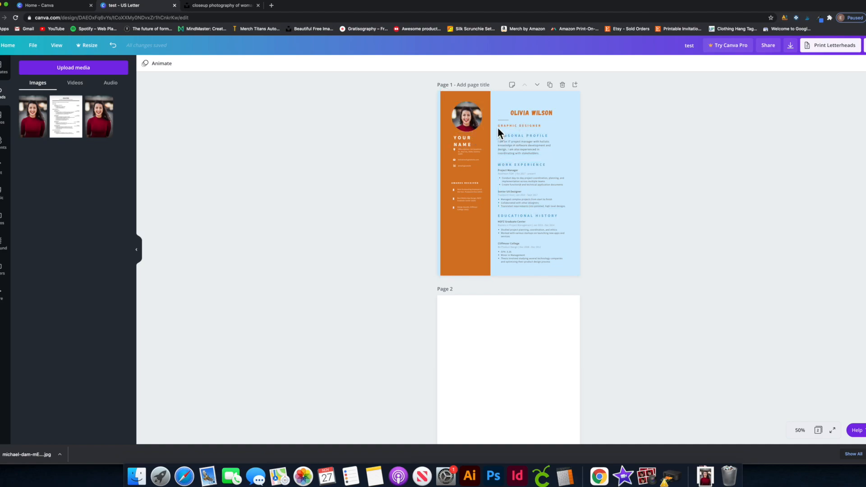
key(super+equal)
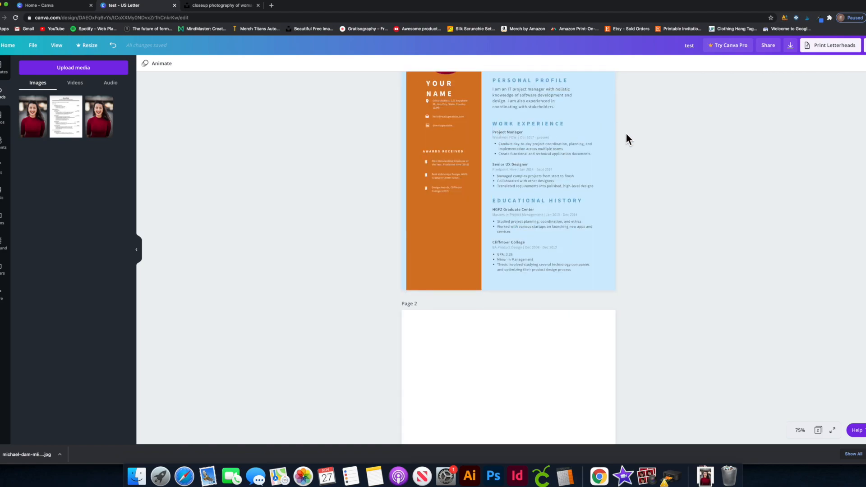
scroll(625, 142, up, 3)
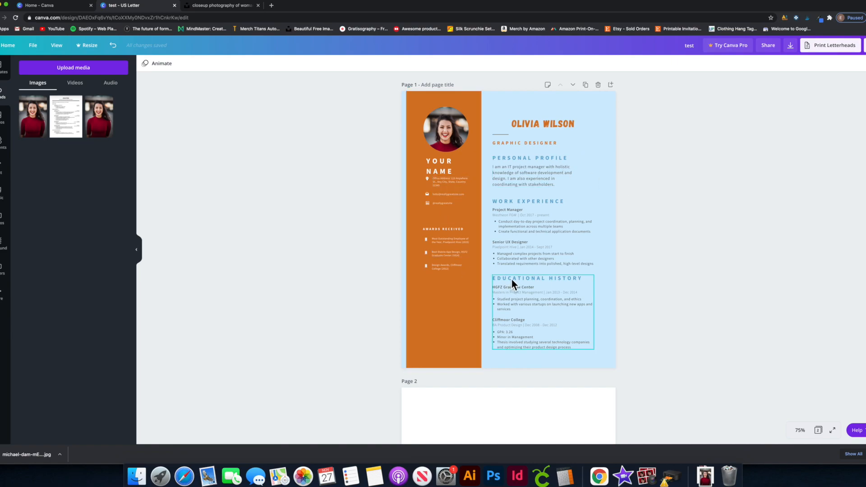
scroll(510, 277, down, 3)
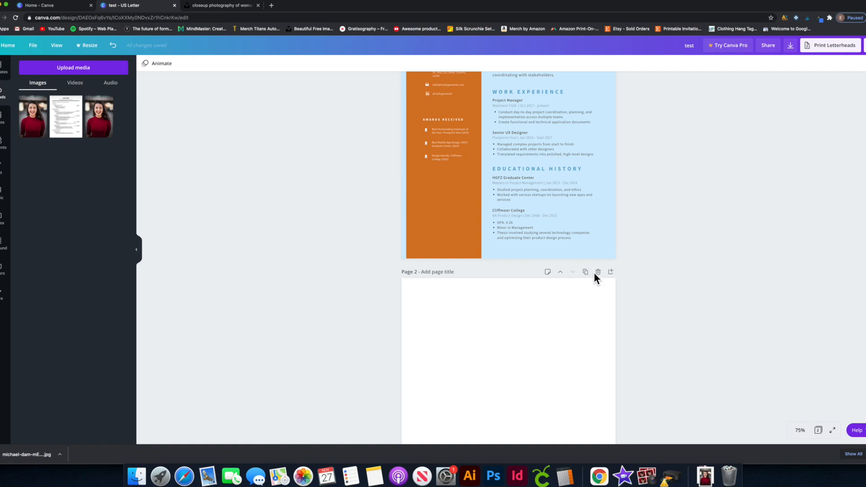
scroll(600, 338, up, 3)
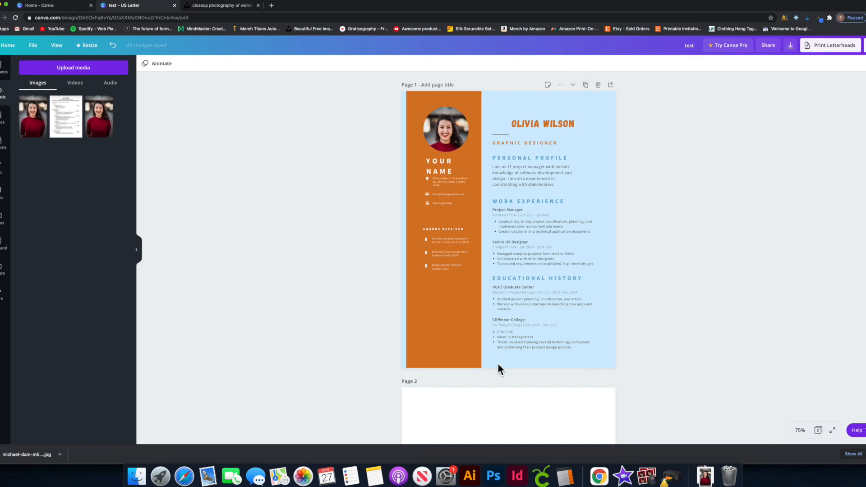
Duplicate the first resume page.
click(594, 91)
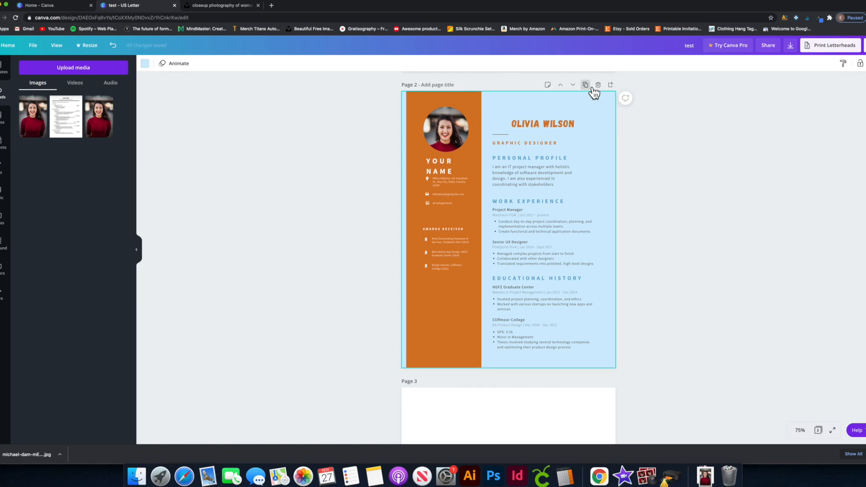
scroll(581, 121, up, 3)
scroll(580, 120, down, 4)
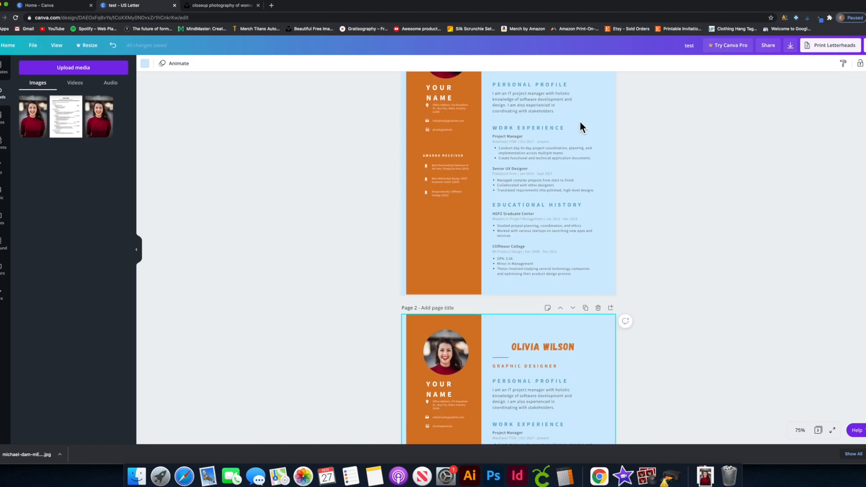
scroll(580, 121, up, 2)
scroll(586, 116, up, 3)
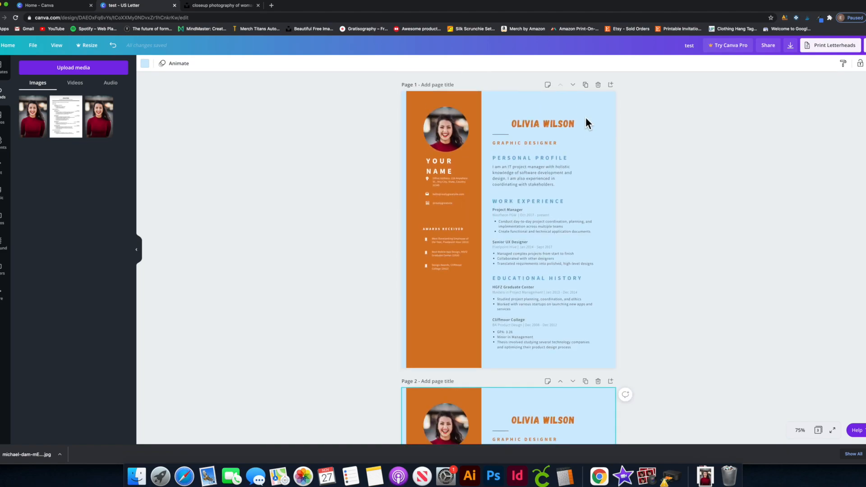
scroll(523, 199, down, 4)
scroll(523, 198, down, 3)
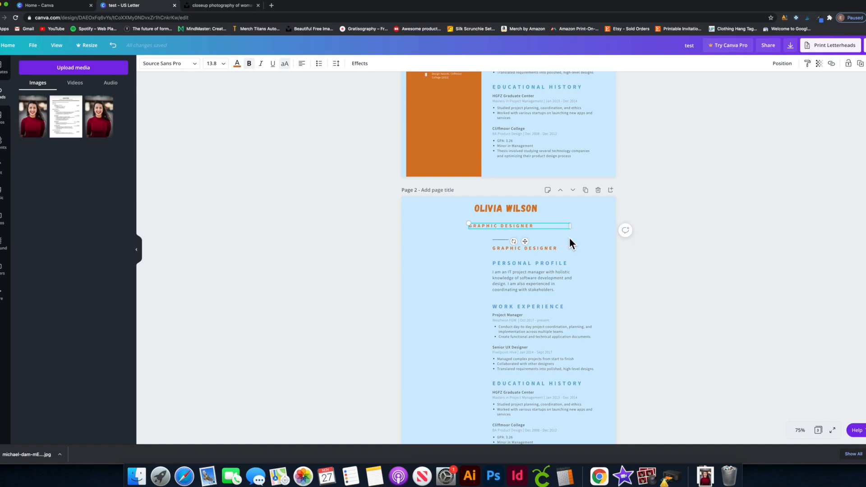
Place a copy of the GRAPHIC DESIGNER subtitle just under the name on page 2.
click(459, 243)
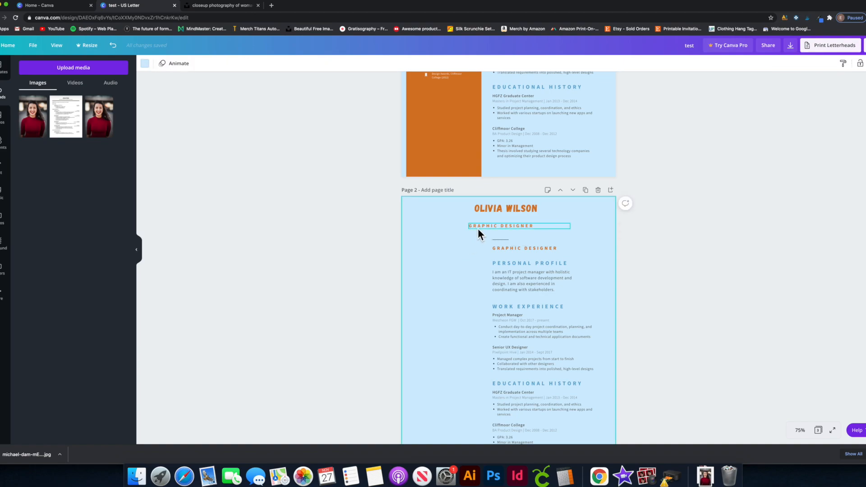
click(478, 228)
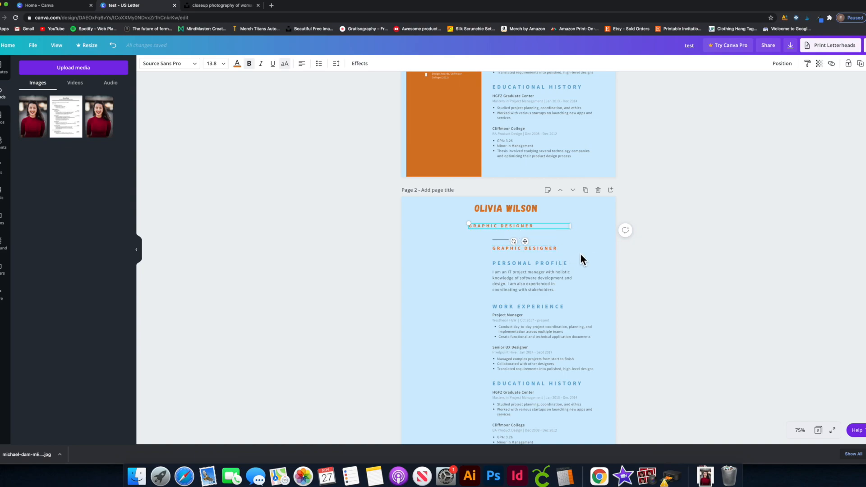
drag(552, 249, 456, 218)
drag(523, 226, 548, 237)
key(super+z)
key(super+z)
key(super+z)
click(570, 268)
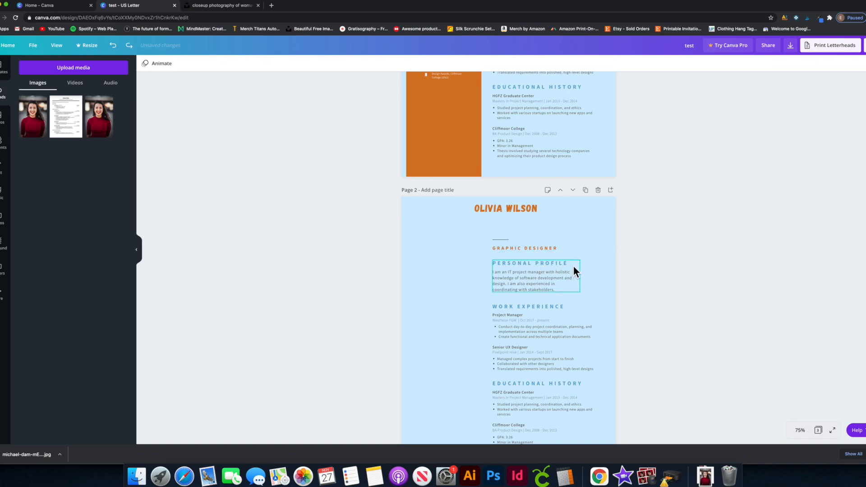
click(543, 249)
mouse_move(542, 250)
mouse_down()
mouse_move(516, 230)
mouse_move(532, 248)
mouse_up()
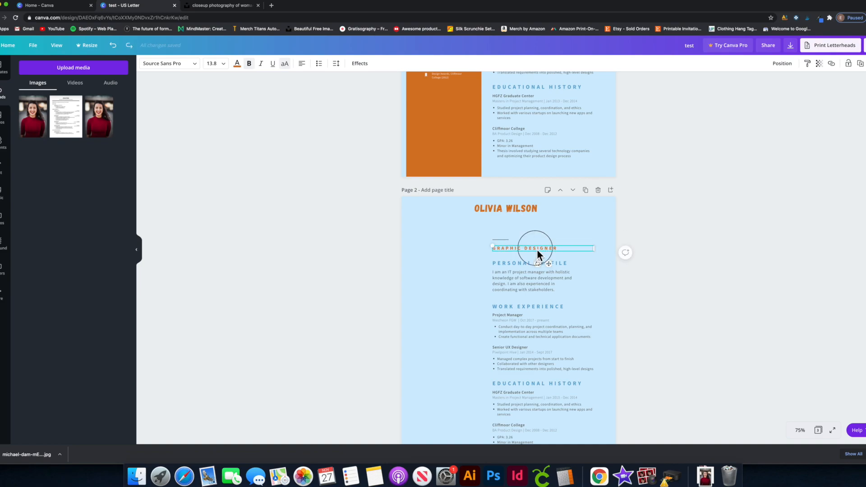
click(564, 249)
click(574, 261)
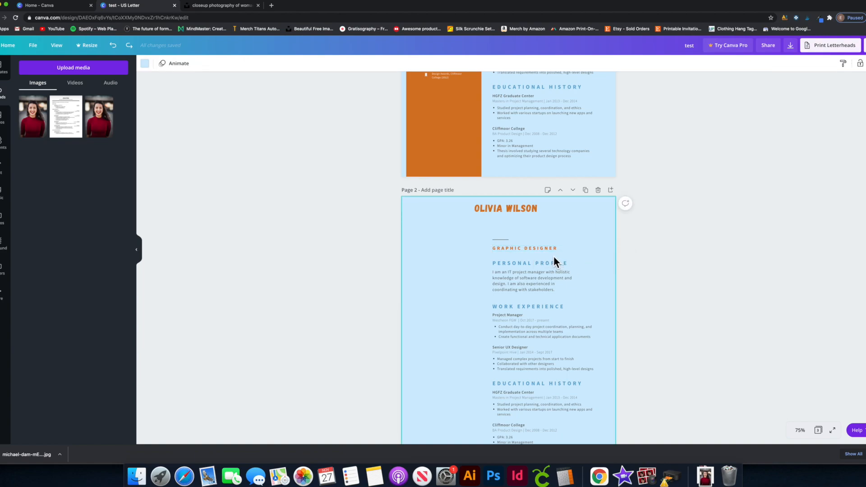
drag(541, 250, 514, 222)
Replace the copied subtitle with REFERENCES and centre it under the name.
double_click(514, 222)
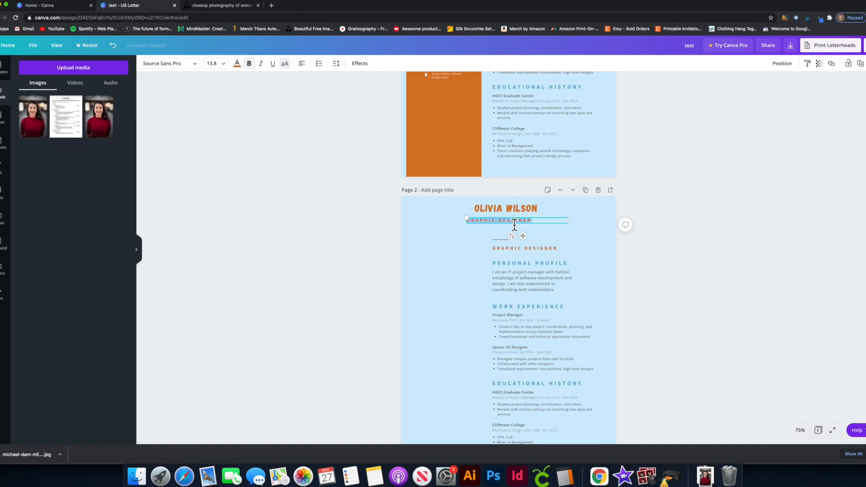
key(BackSpace)
click(680, 234)
mouse_move(503, 221)
mouse_down()
mouse_move(528, 223)
mouse_move(514, 214)
mouse_move(514, 228)
mouse_move(523, 230)
mouse_move(518, 223)
mouse_up()
Select all of page 2's resume text, shift it left and scale it up.
click(516, 210)
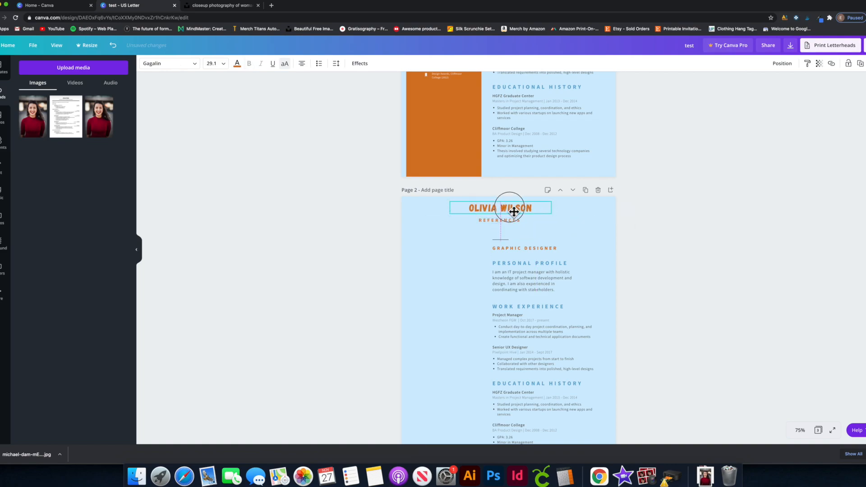
click(537, 231)
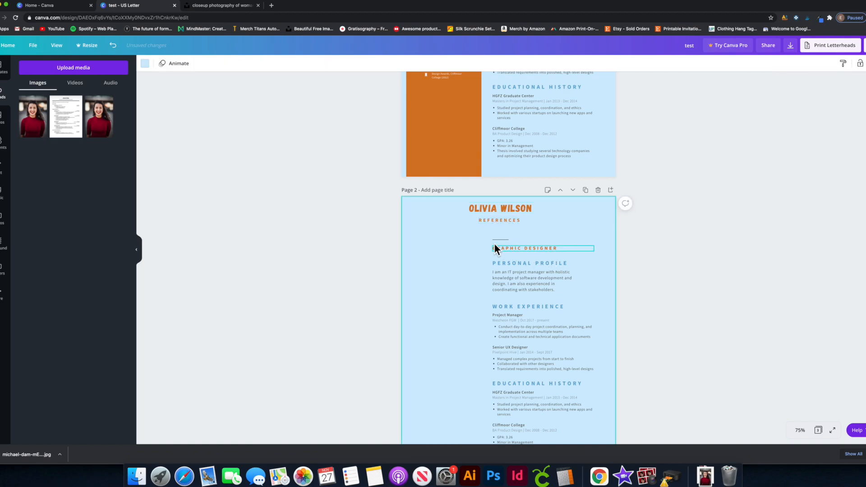
drag(465, 235, 599, 444)
key(shift+Left)
key(shift+Left)
key(shift+Left)
key(shift+Left)
key(shift+Left)
key(shift+Left)
key(shift+Left)
key(shift+Left)
key(shift+Left)
key(shift+Left)
key(shift+Left)
key(shift+Right)
key(shift+Right)
key(shift+Right)
key(shift+Right)
key(shift+Right)
key(shift+Right)
drag(573, 244, 526, 265)
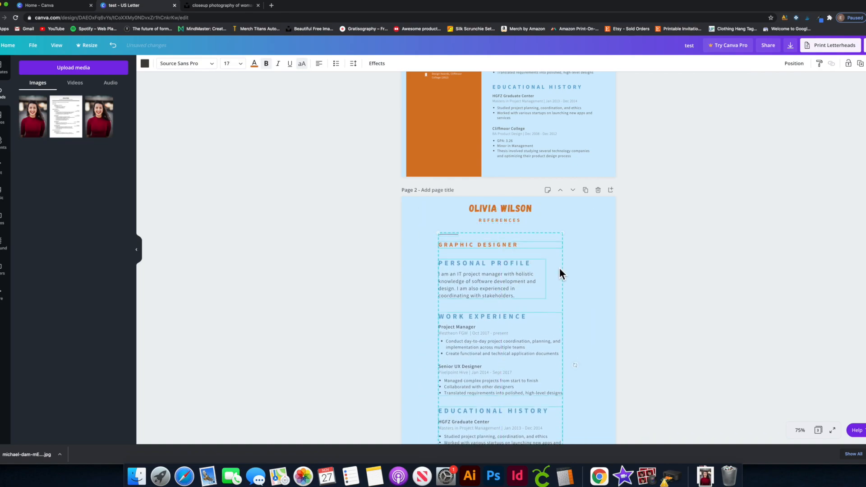
Widen the Personal Profile block, shift it left, and delete the Work Experience section.
click(580, 273)
click(531, 278)
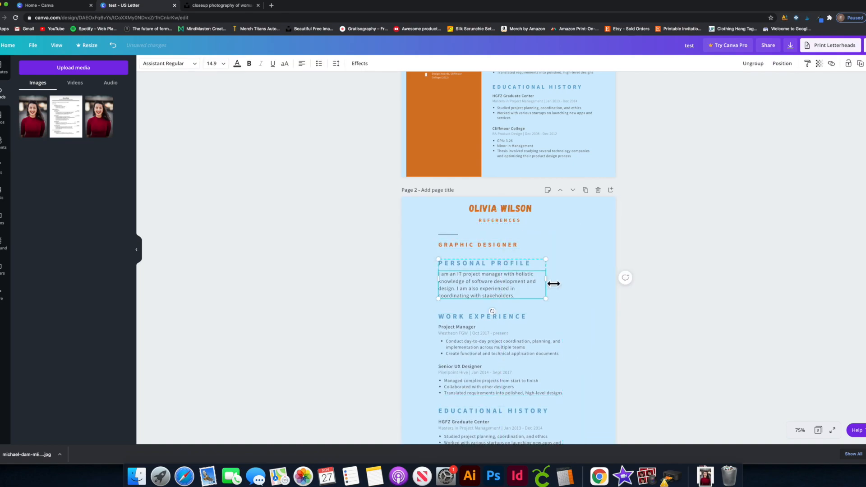
drag(553, 283, 598, 284)
drag(446, 284, 431, 284)
click(494, 320)
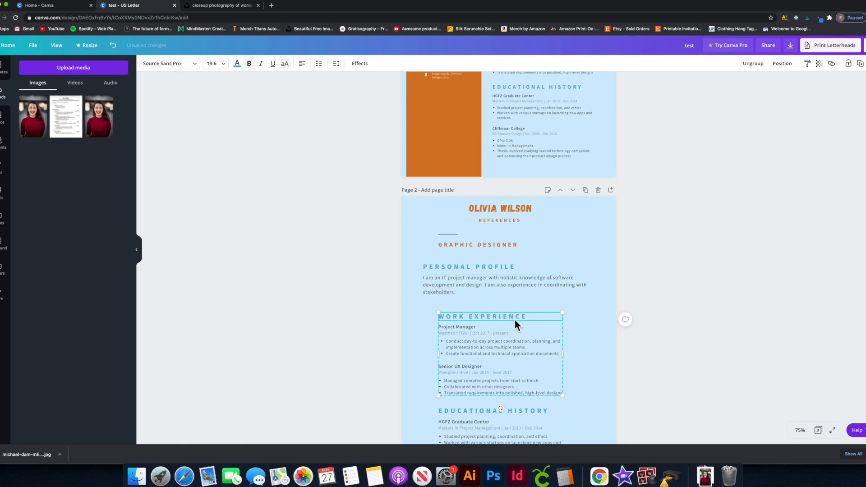
key(Delete)
drag(425, 316, 556, 390)
key(Delete)
Place a copy of Personal Profile below it and delete the Educational History section.
drag(420, 268, 584, 298)
click(501, 294)
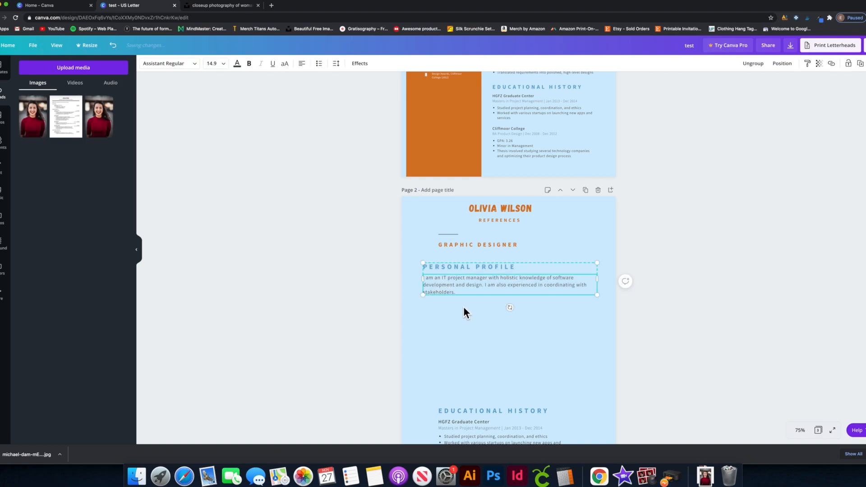
drag(450, 291, 473, 348)
scroll(473, 348, down, 3)
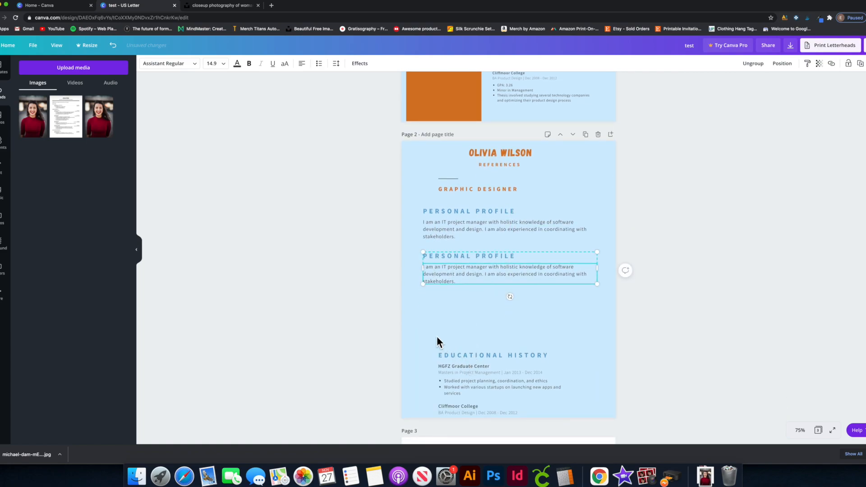
click(567, 417)
key(Delete)
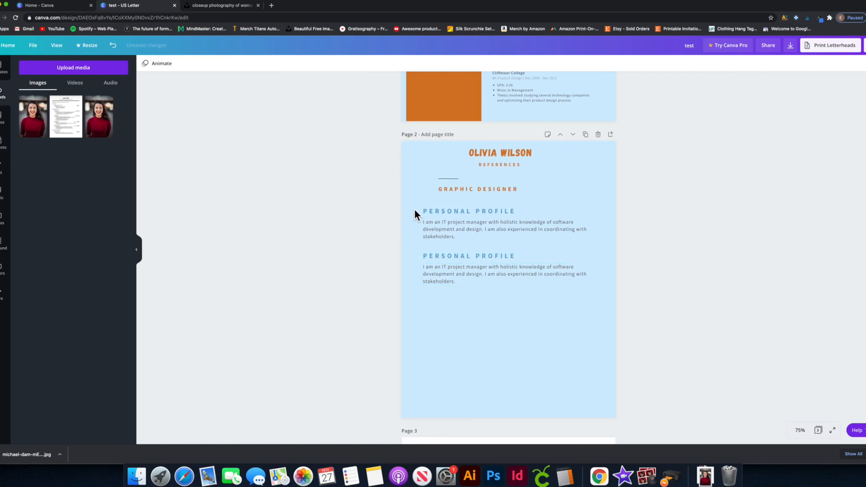
Group the two Personal Profile blocks and duplicate the pair below them.
drag(414, 212, 604, 301)
key(super+g)
drag(483, 262, 489, 350)
click(674, 300)
key(super+z)
drag(471, 354, 477, 360)
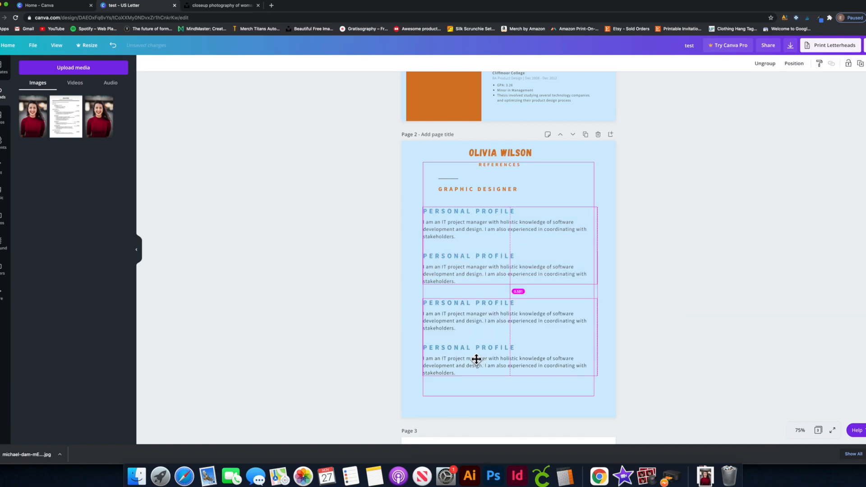
scroll(662, 300, down, 2)
scroll(662, 301, up, 2)
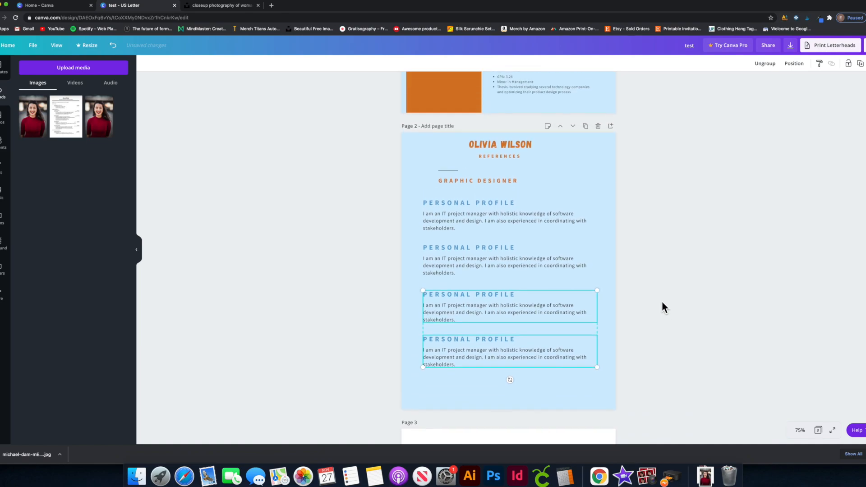
click(661, 302)
click(547, 149)
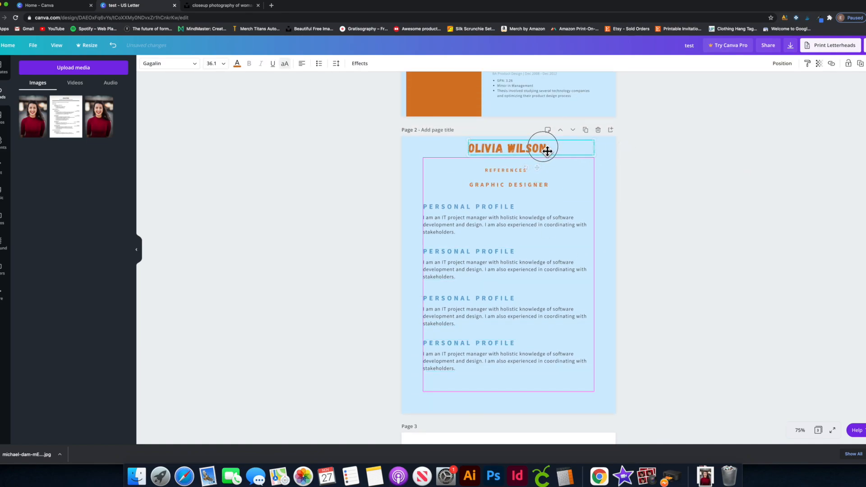
scroll(672, 198, down, 1)
click(673, 198)
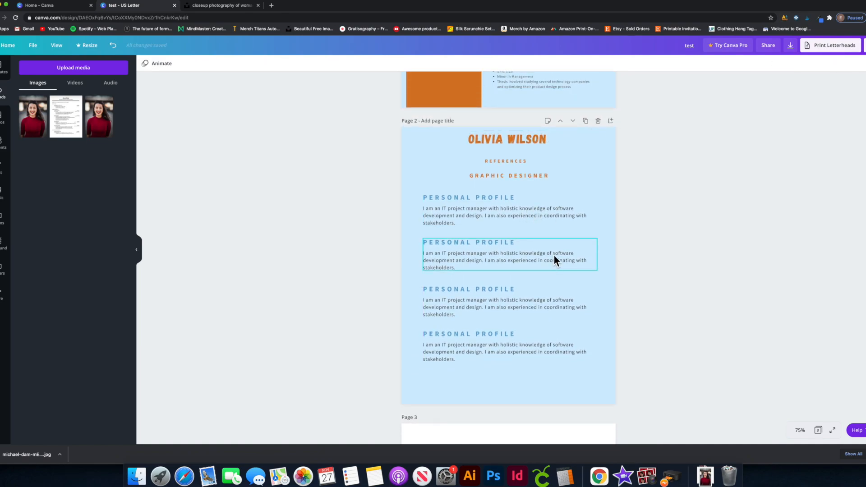
scroll(555, 253, down, 2)
scroll(551, 239, up, 2)
scroll(549, 234, up, 5)
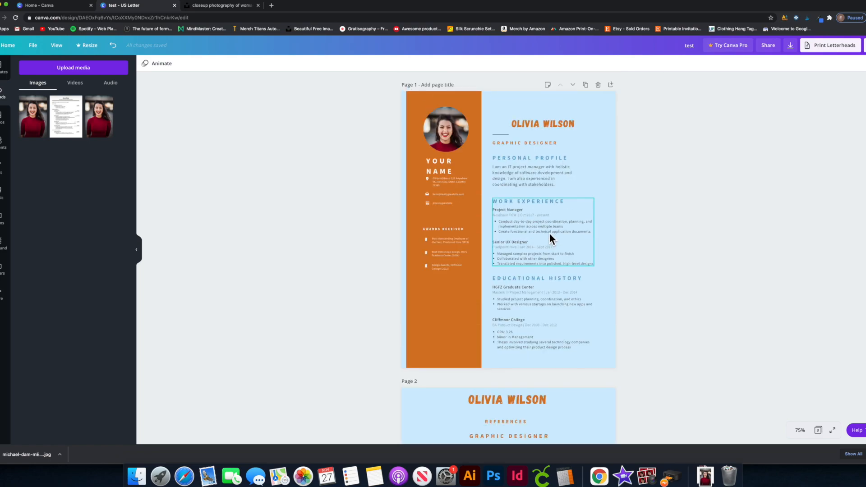
scroll(540, 242, down, 2)
scroll(545, 257, down, 3)
scroll(546, 244, down, 3)
scroll(496, 230, up, 5)
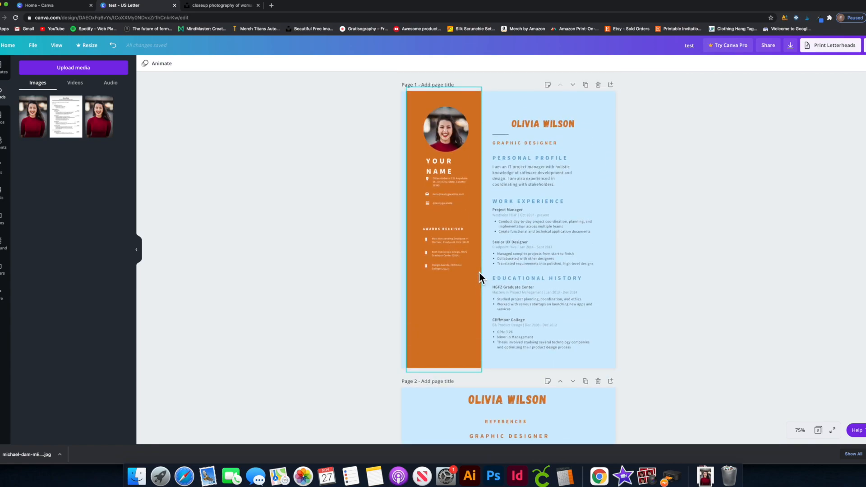
scroll(490, 232, down, 3)
scroll(494, 227, up, 2)
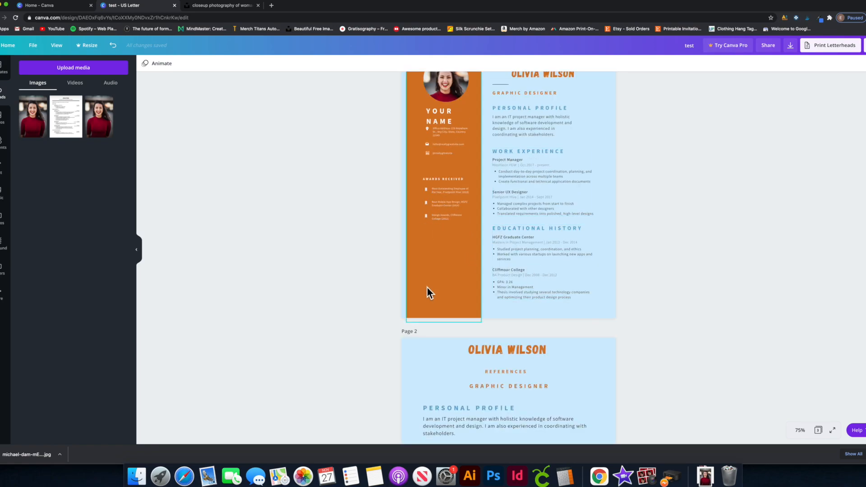
scroll(505, 260, down, 4)
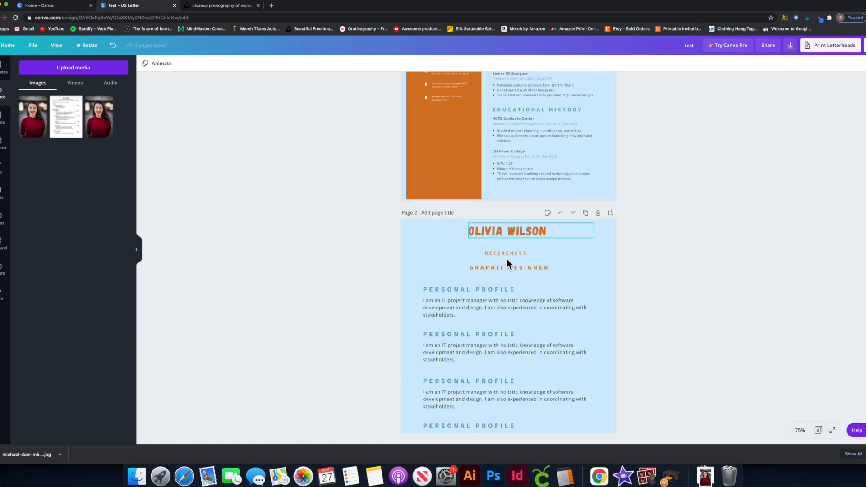
scroll(523, 333, up, 1)
scroll(442, 202, up, 2)
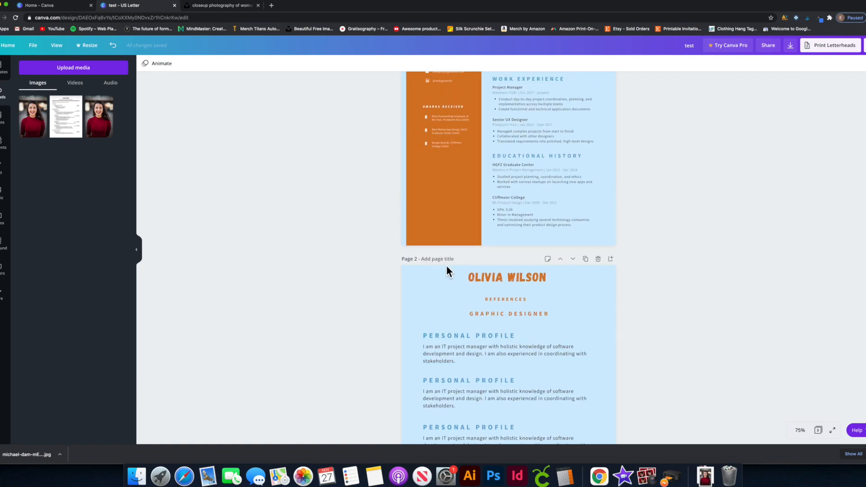
click(464, 189)
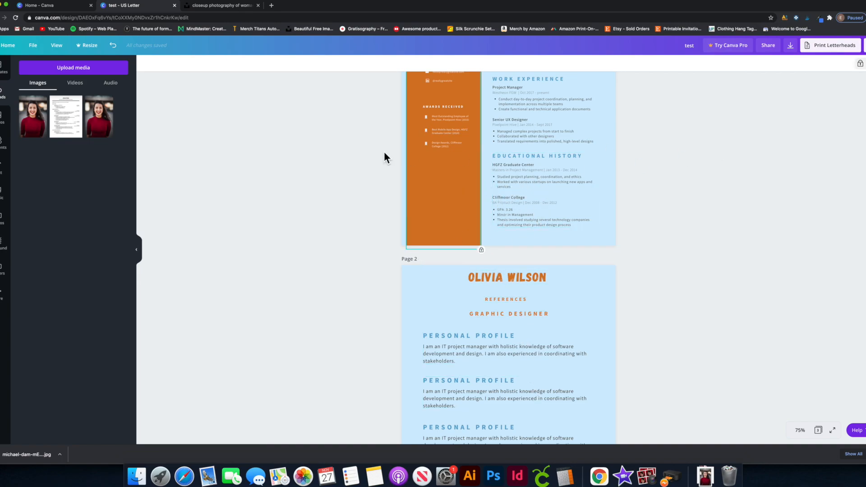
scroll(731, 135, up, 5)
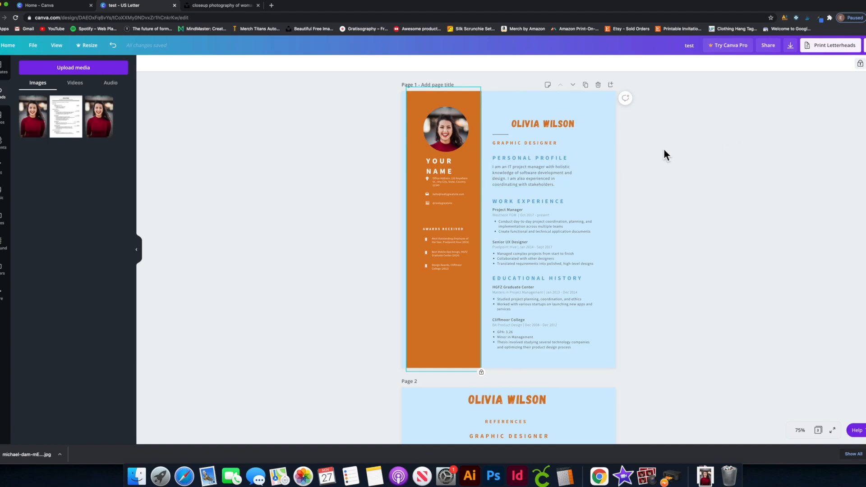
click(721, 150)
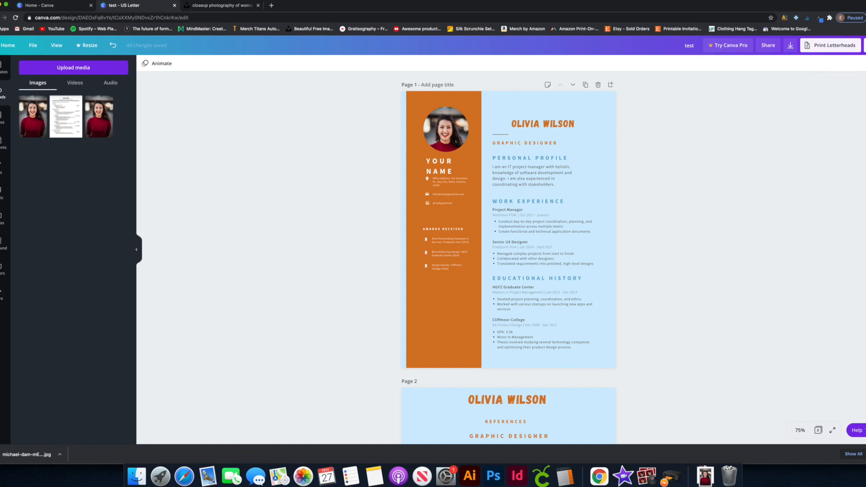
Open the Download settings and review the file type list without changing it.
click(864, 45)
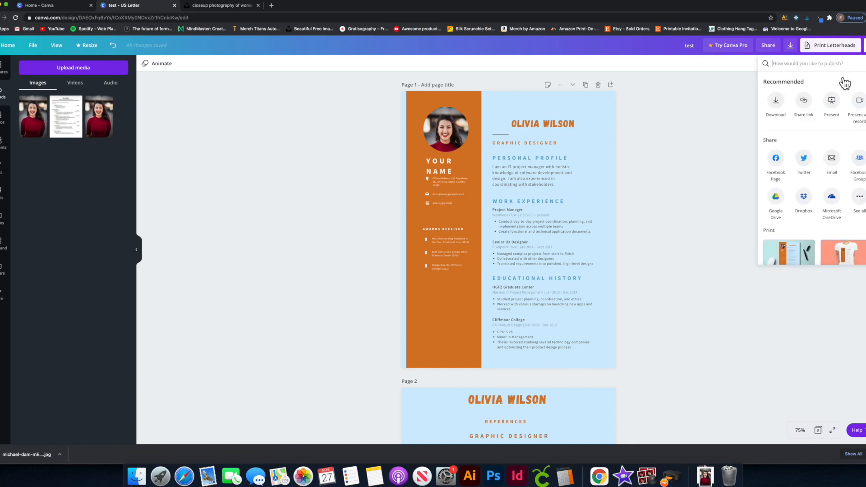
click(784, 105)
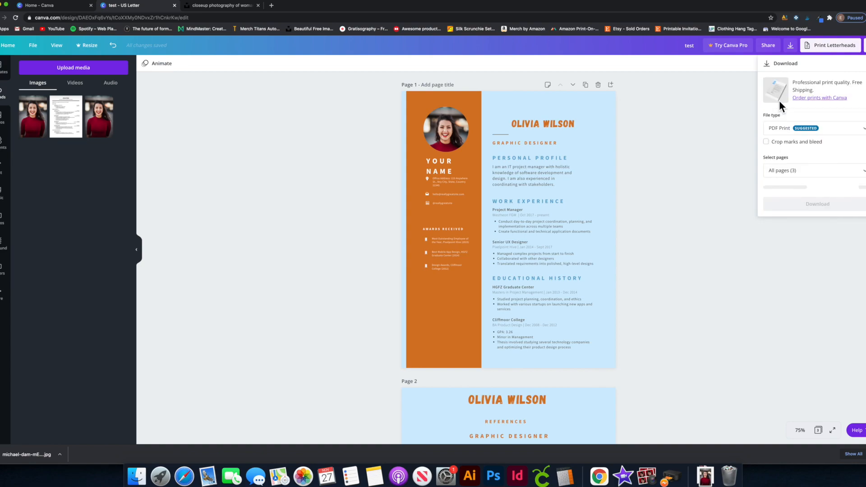
click(816, 131)
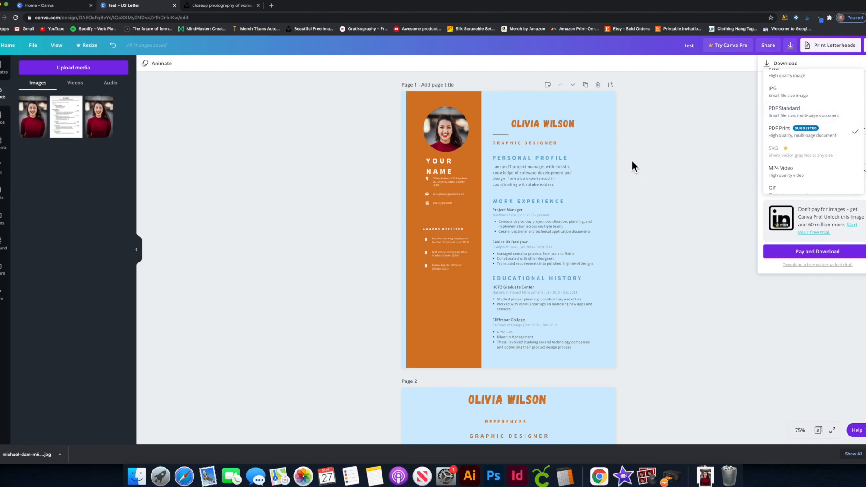
click(679, 185)
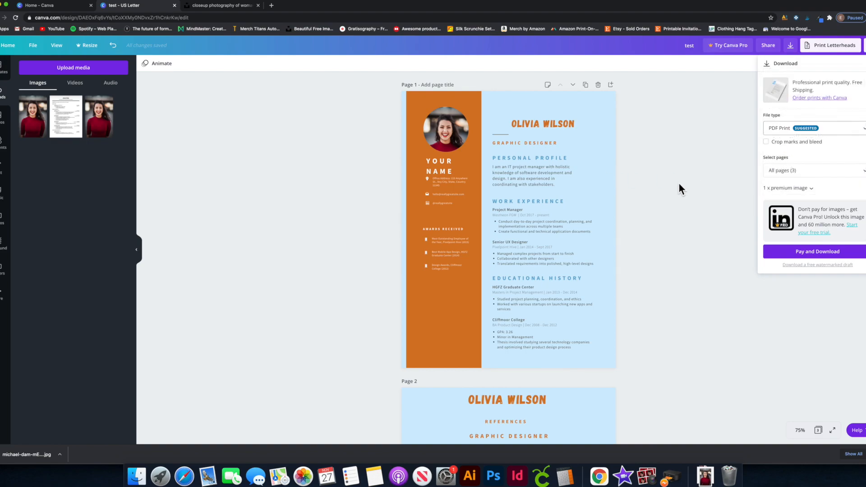
Scroll down to pages 2 and 3 and check the Select pages list, leaving blank Page 3 in view.
scroll(569, 226, down, 5)
scroll(574, 231, down, 2)
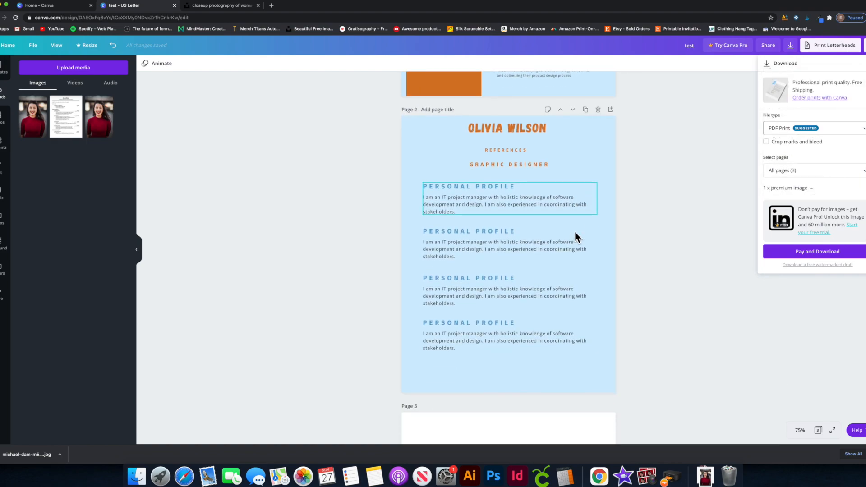
scroll(574, 231, up, 1)
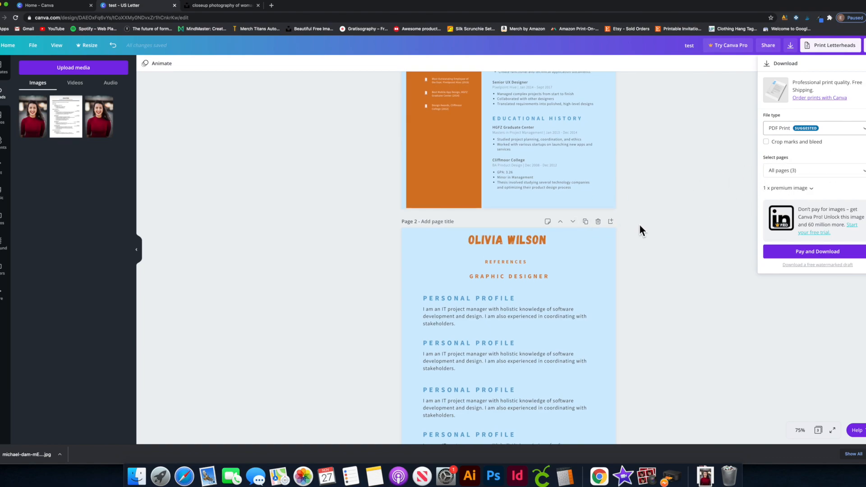
scroll(579, 239, down, 10)
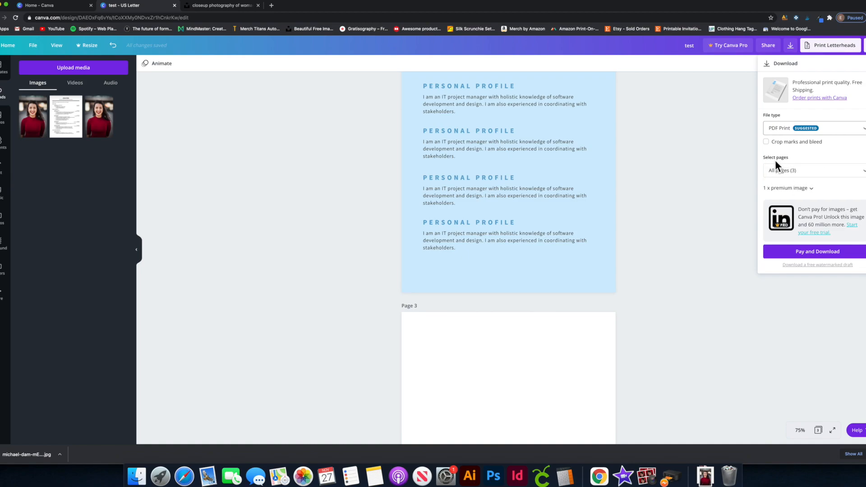
click(793, 170)
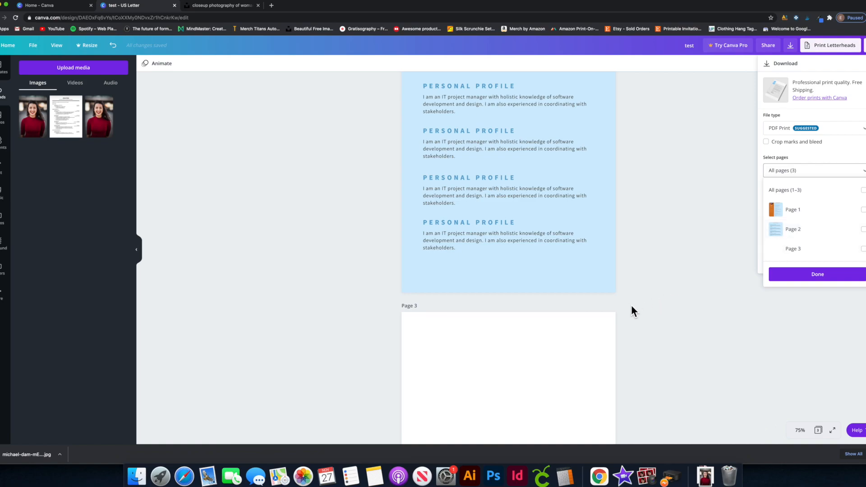
click(517, 347)
In the Download panel's Select pages list, tick Page 1 and Page 2.
click(542, 343)
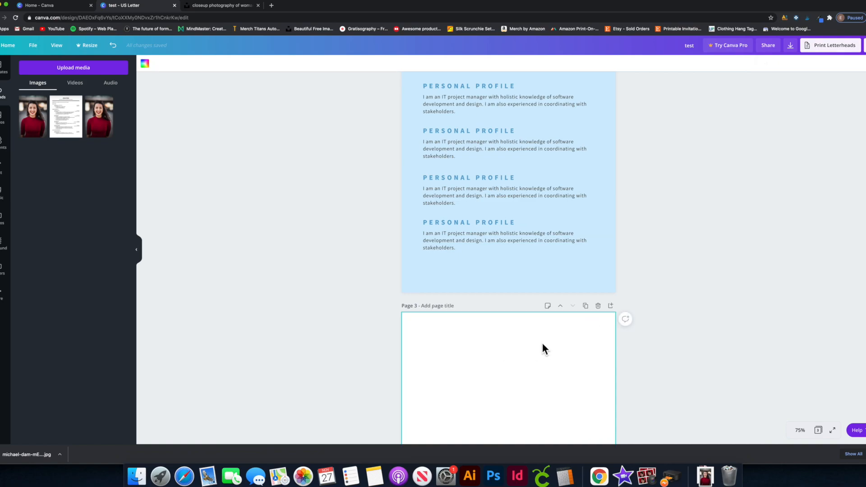
click(680, 197)
scroll(686, 178, up, 10)
click(863, 45)
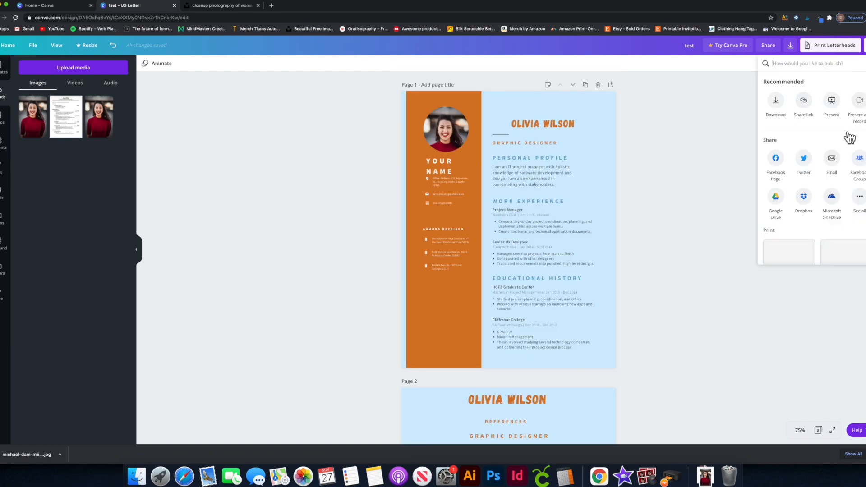
click(775, 101)
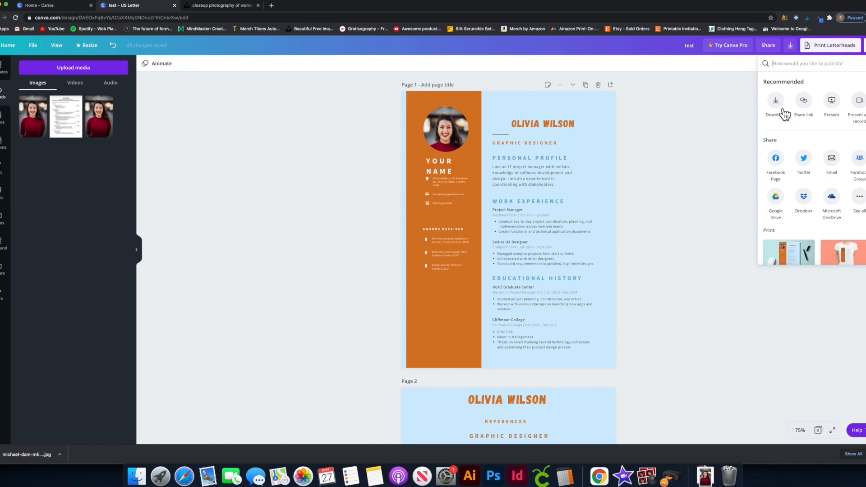
click(827, 176)
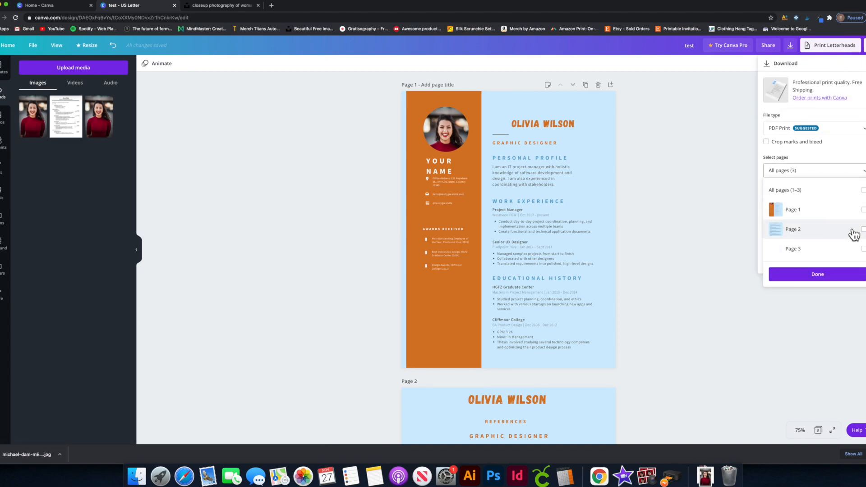
click(862, 209)
click(863, 229)
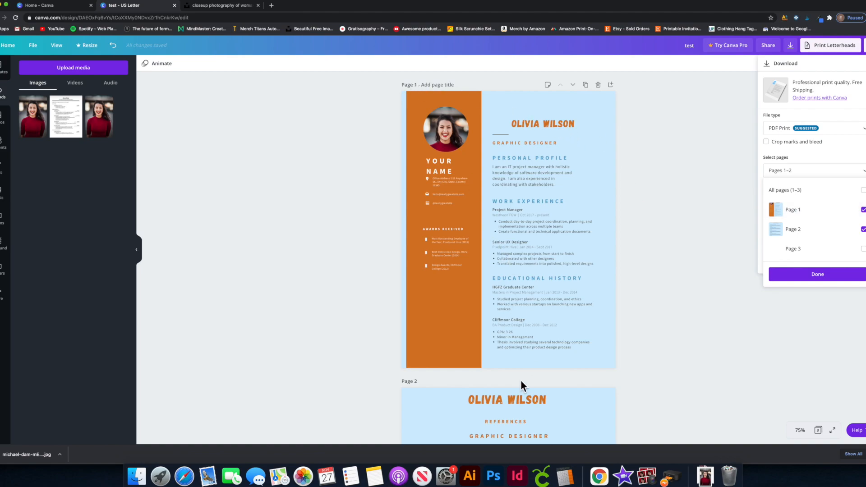
click(714, 313)
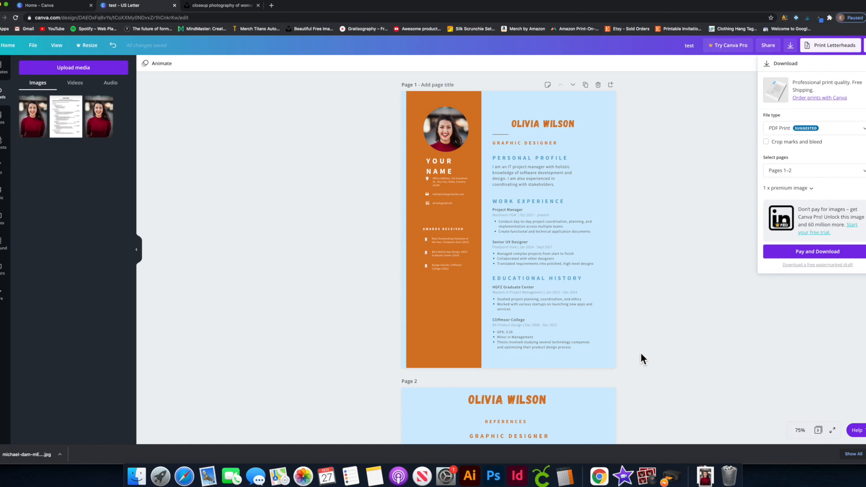
Delete the blank Page 3 so only the two resume pages remain.
scroll(640, 358, down, 12)
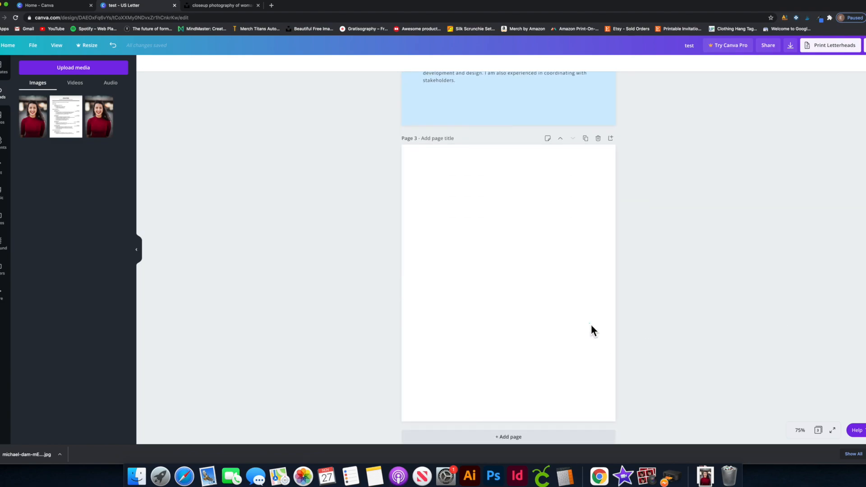
scroll(610, 193, up, 1)
click(598, 177)
scroll(634, 212, up, 5)
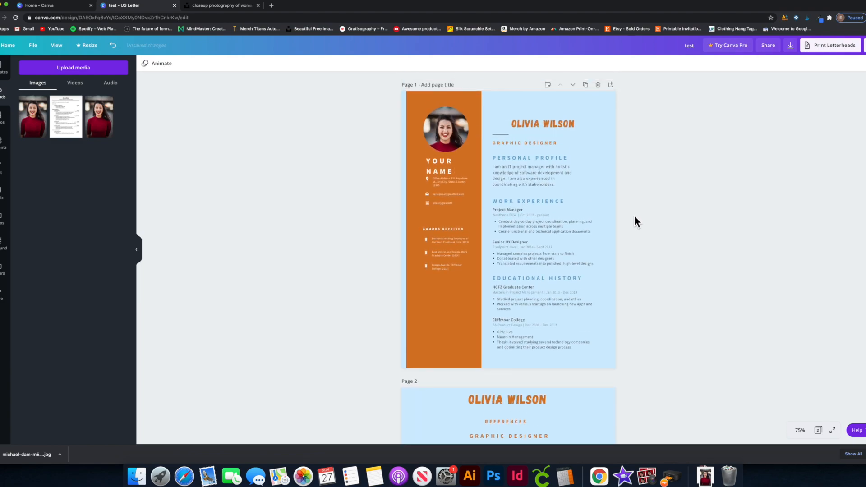
scroll(518, 217, down, 5)
scroll(523, 255, up, 5)
Choose PDF Standard as the download file type and scroll through both resume pages.
click(864, 45)
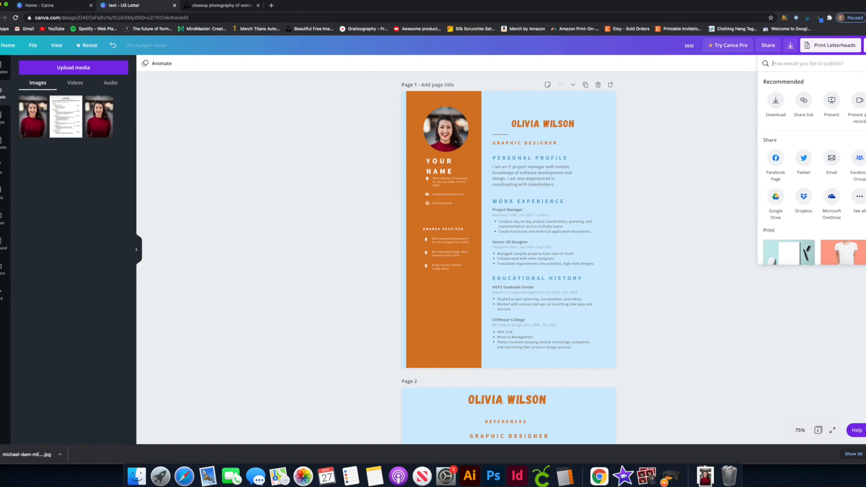
click(780, 106)
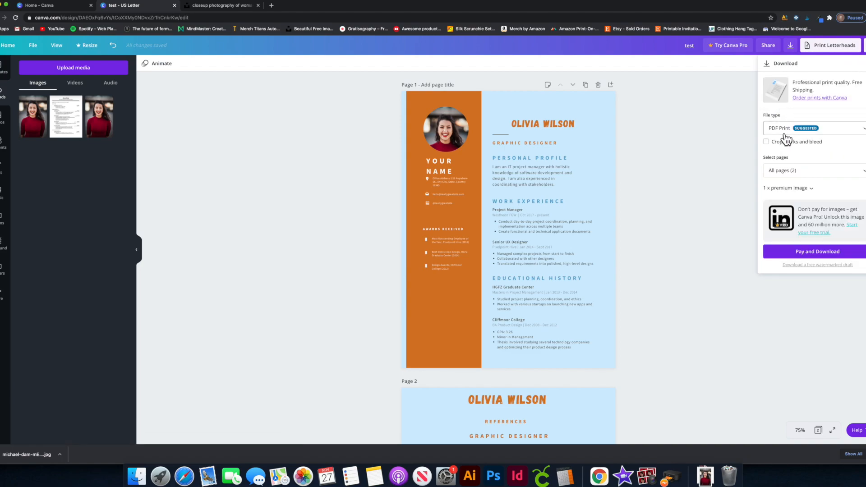
click(847, 132)
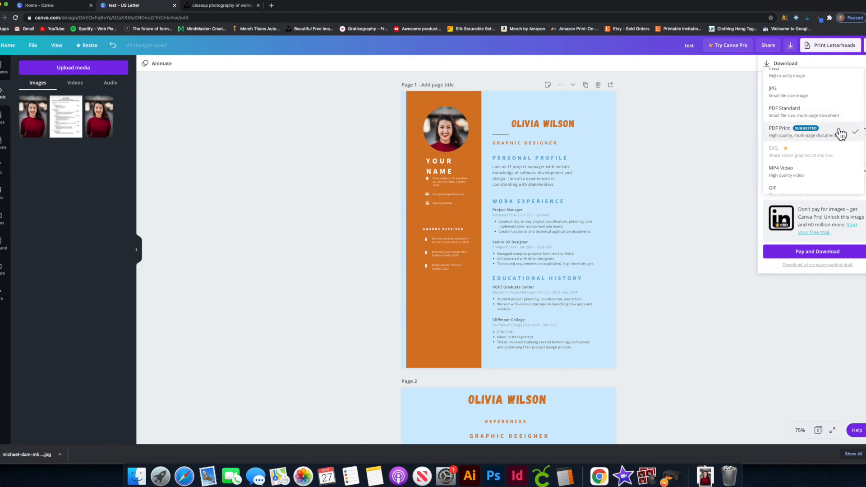
click(821, 111)
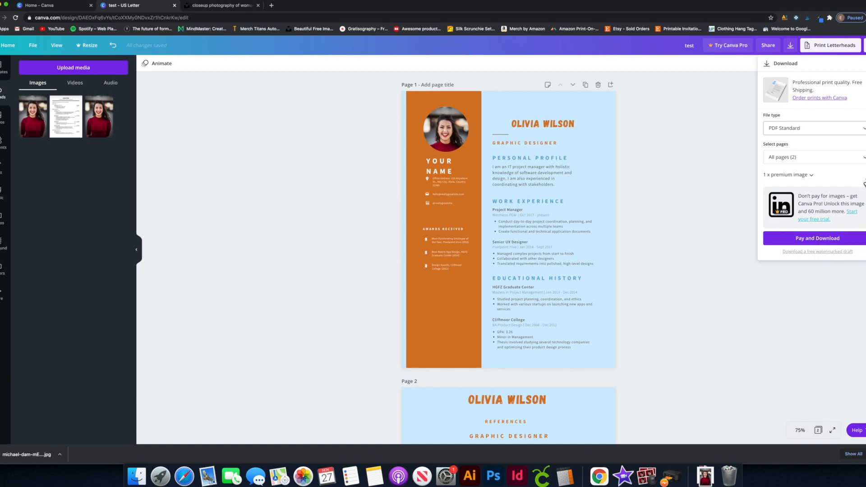
scroll(439, 186, down, 3)
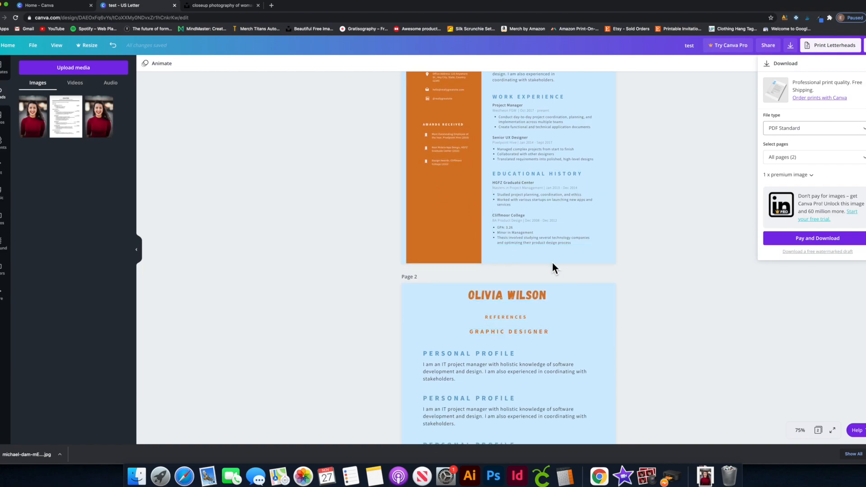
scroll(551, 262, down, 1)
scroll(474, 247, up, 4)
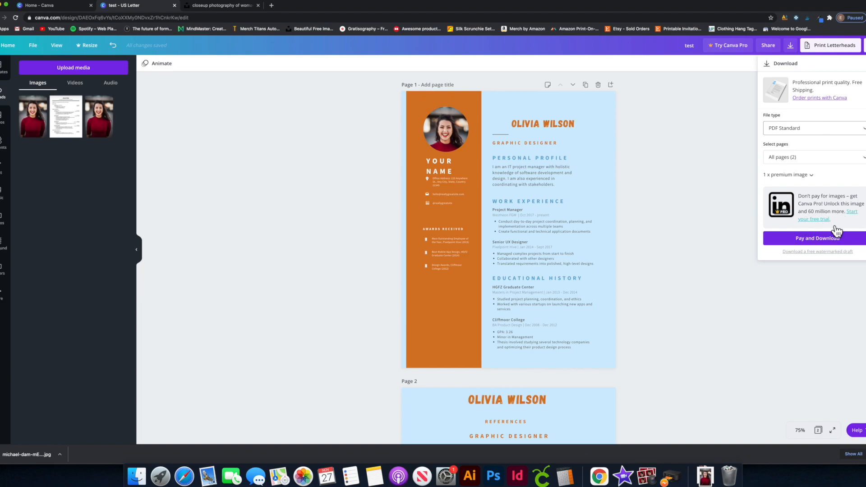
click(812, 220)
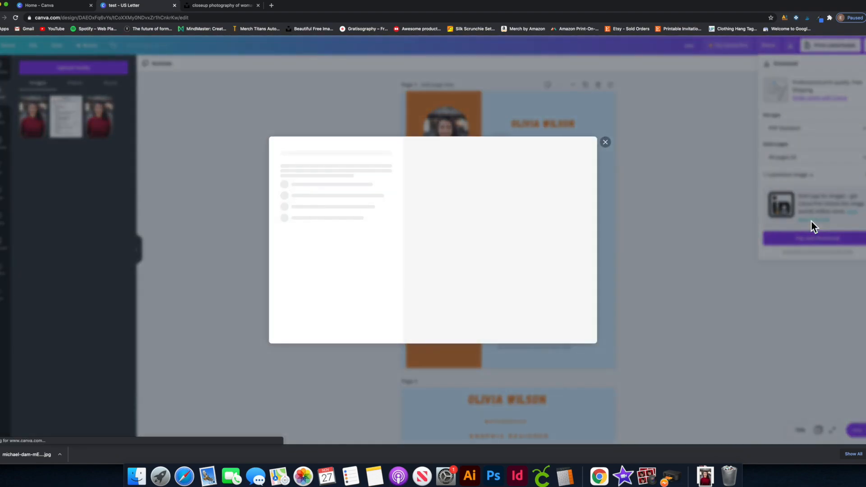
scroll(350, 249, down, 1)
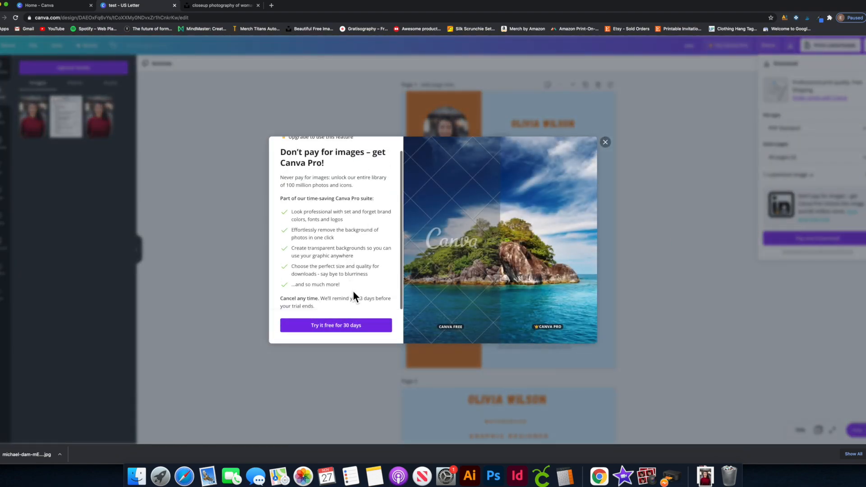
click(337, 324)
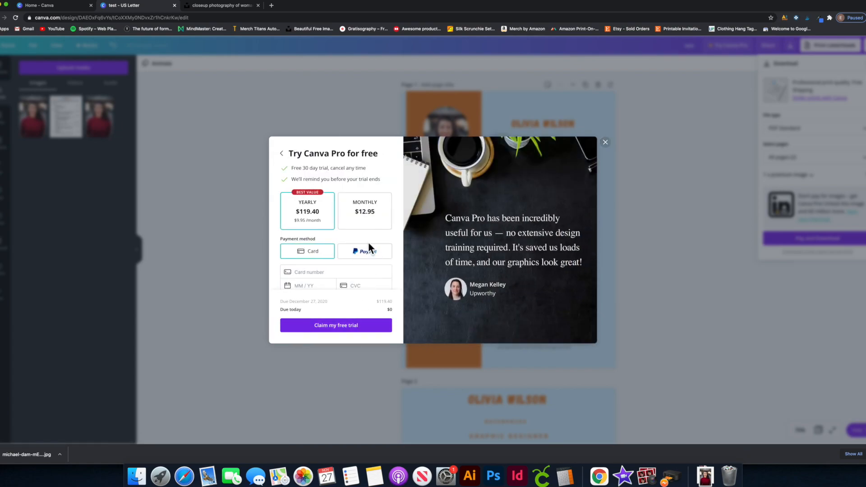
scroll(361, 238, down, 3)
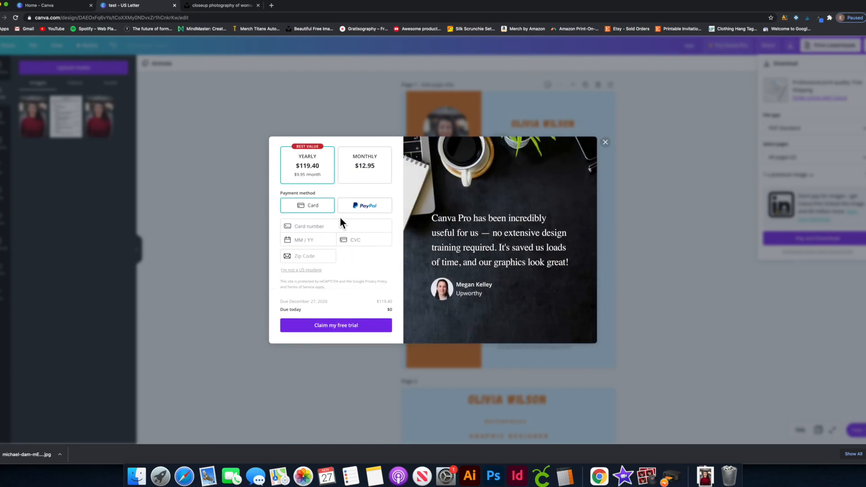
scroll(335, 232, up, 1)
click(363, 209)
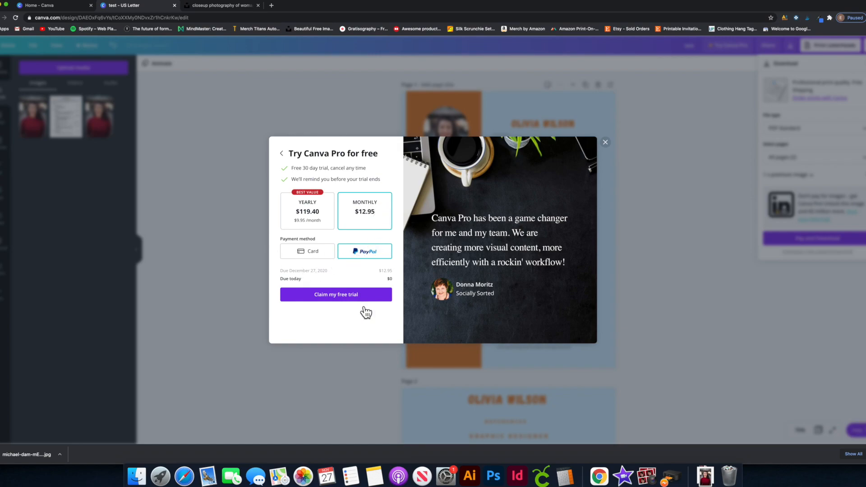
click(606, 143)
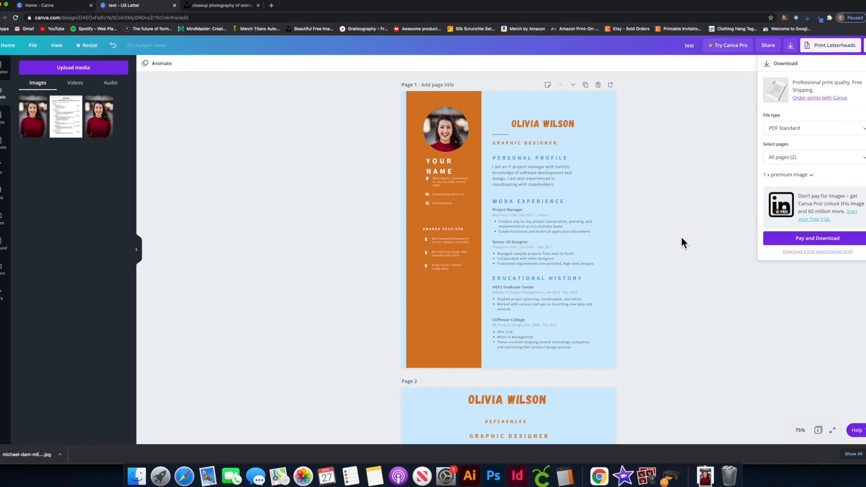
scroll(488, 243, down, 4)
scroll(579, 238, down, 5)
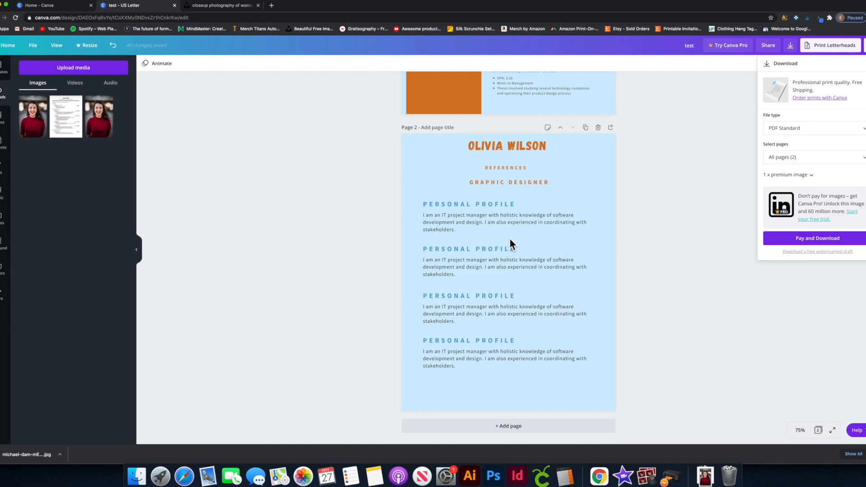
scroll(512, 239, up, 8)
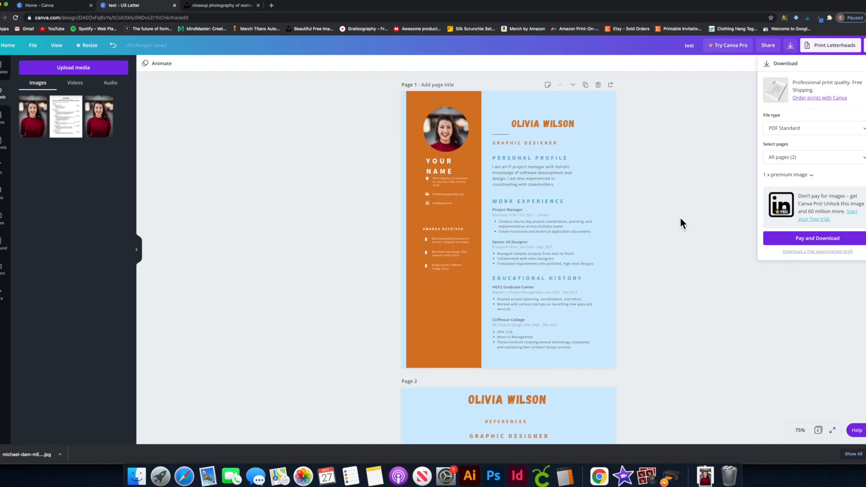